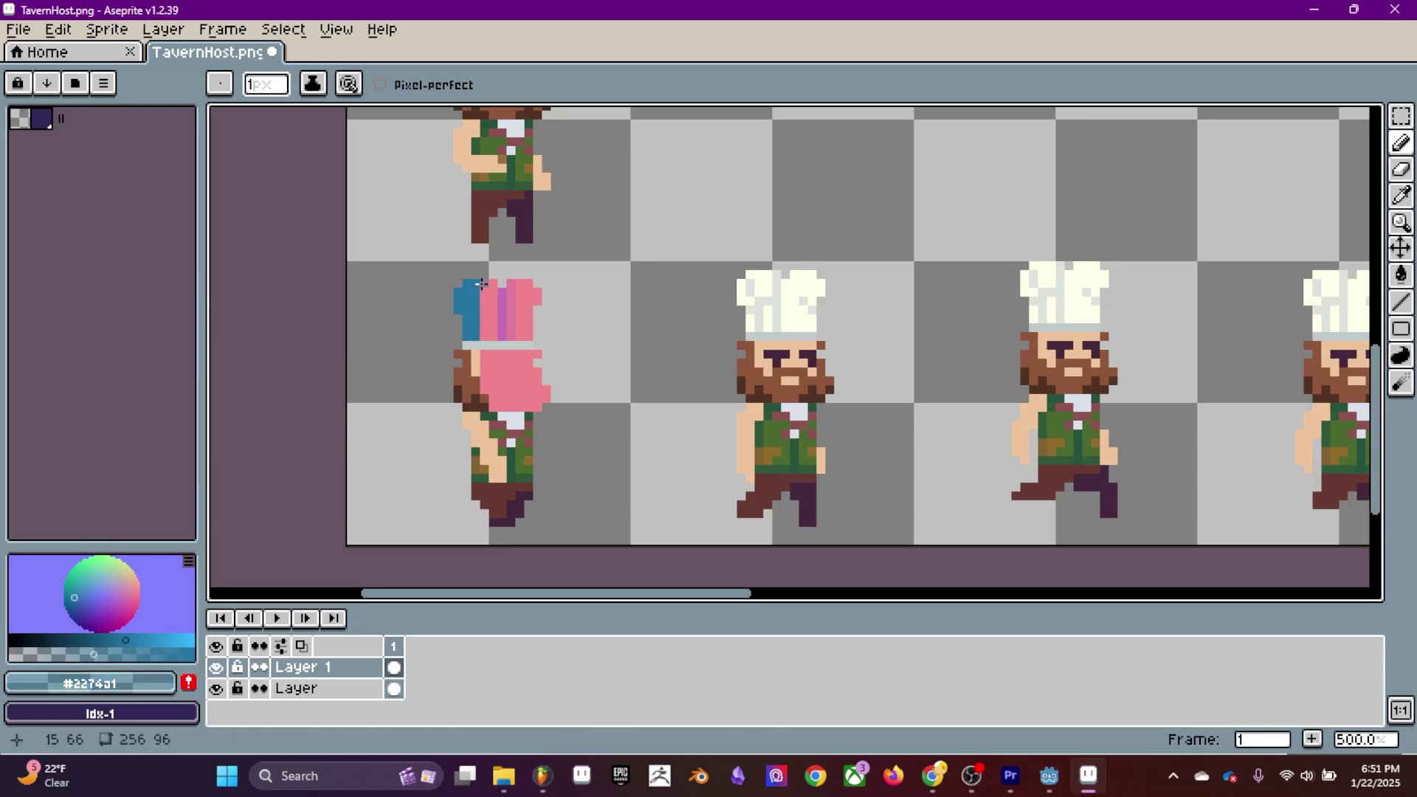
# Paint a half-opacity pink column down the chef's hat using the sampled hat pink.
pyautogui.keyDown('alt'); pyautogui.click(486, 289); pyautogui.keyUp('alt')
pyautogui.click(90, 655)
pyautogui.moveTo(475, 336)
pyautogui.mouseDown()
pyautogui.moveTo(474, 294)
pyautogui.moveTo(467, 337)
pyautogui.mouseUp()
# Paint a blue shade along the beard's left edge for the left-facing side.
pyautogui.moveTo(84, 609); pyautogui.dragTo(77, 603)
pyautogui.click(82, 608)
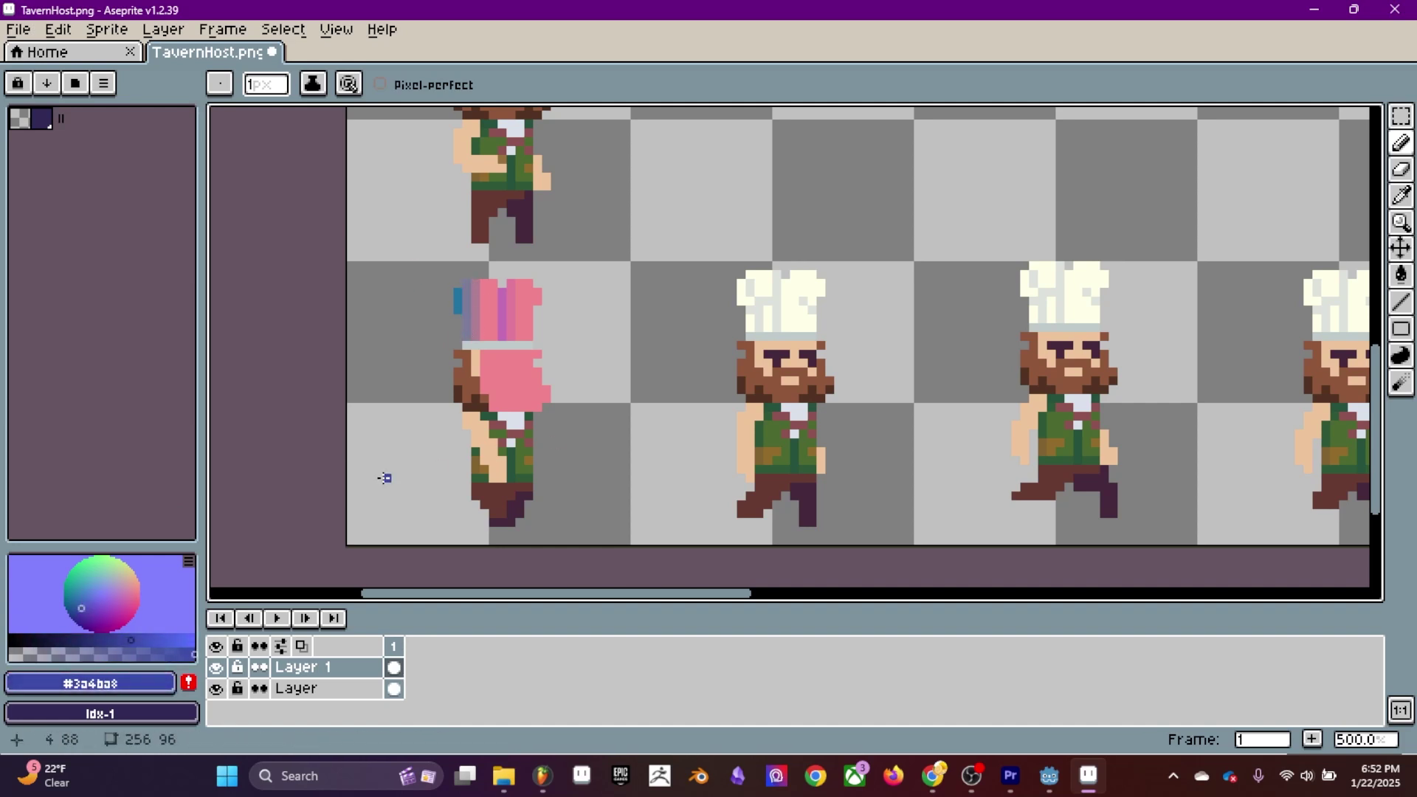
pyautogui.moveTo(458, 380); pyautogui.dragTo(458, 389)
# Erase stray corner pixels with a 1px eraser, then resample the dark blue.
pyautogui.press('e')
pyautogui.press('[')
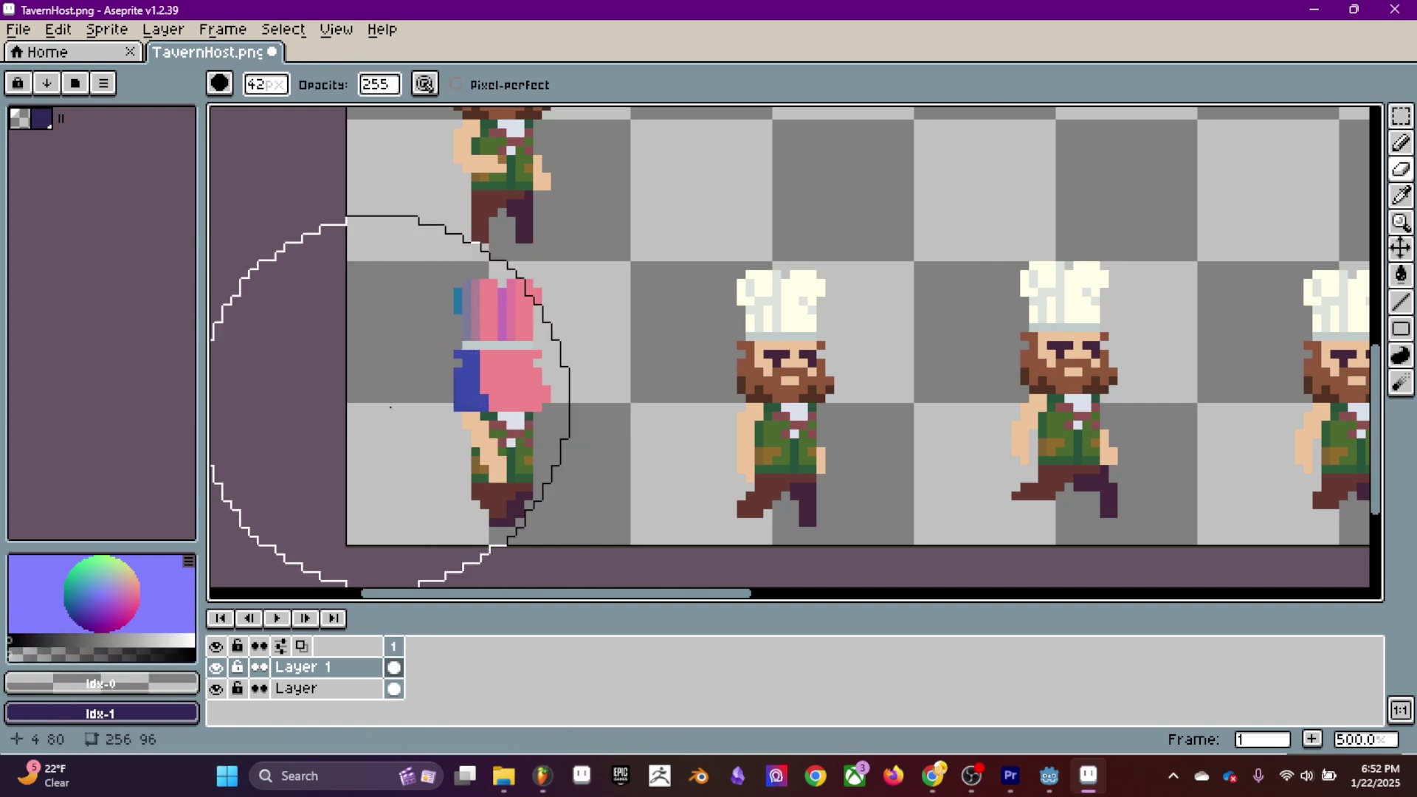
pyautogui.moveTo(260, 84); pyautogui.dragTo(245, 112)
pyautogui.moveTo(449, 407); pyautogui.dragTo(467, 408)
pyautogui.press('b')
pyautogui.keyDown('alt'); pyautogui.click(458, 400); pyautogui.keyUp('alt')
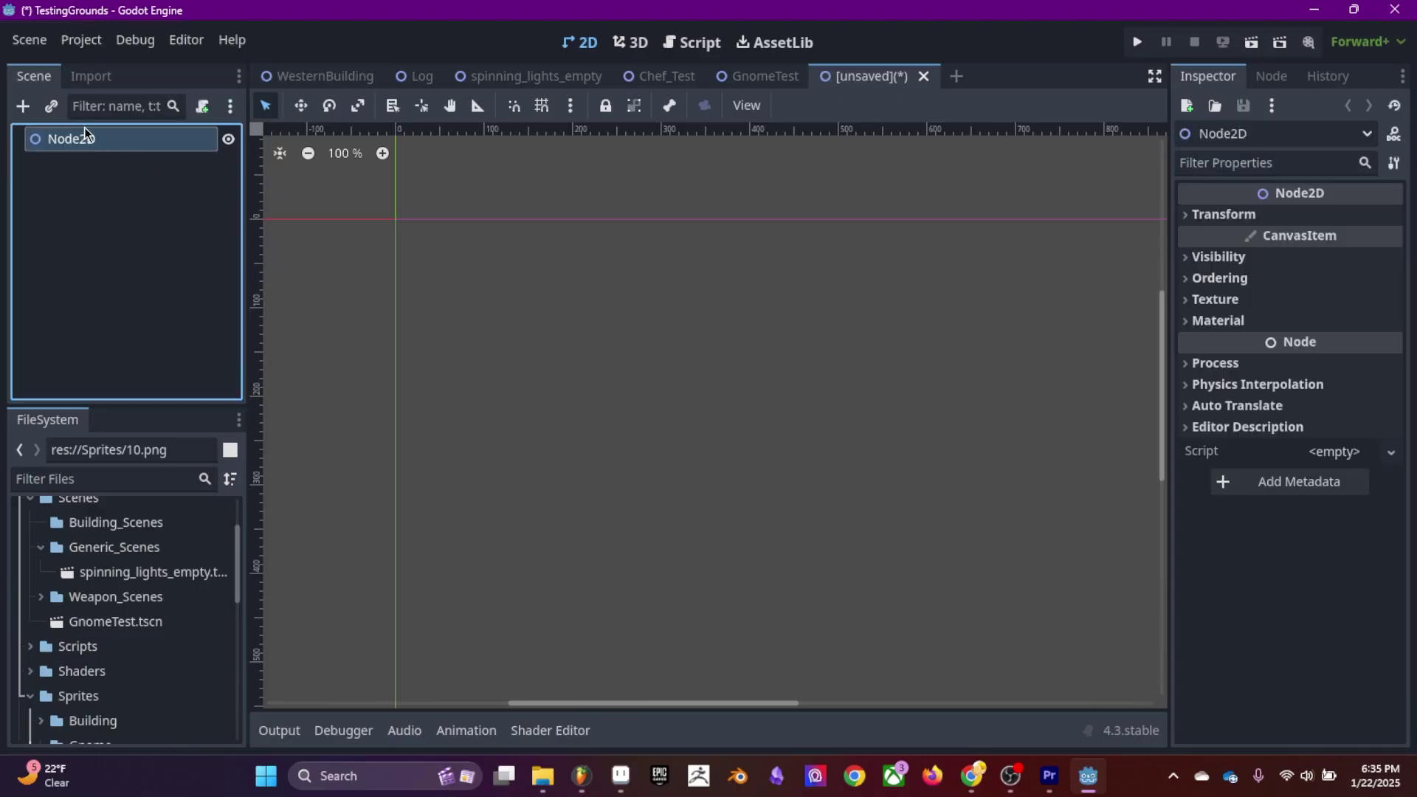
# Add a Sprite2D child node to the Node2D root.
pyautogui.hotkey('ctrl', 'a')
pyautogui.write('sprite')
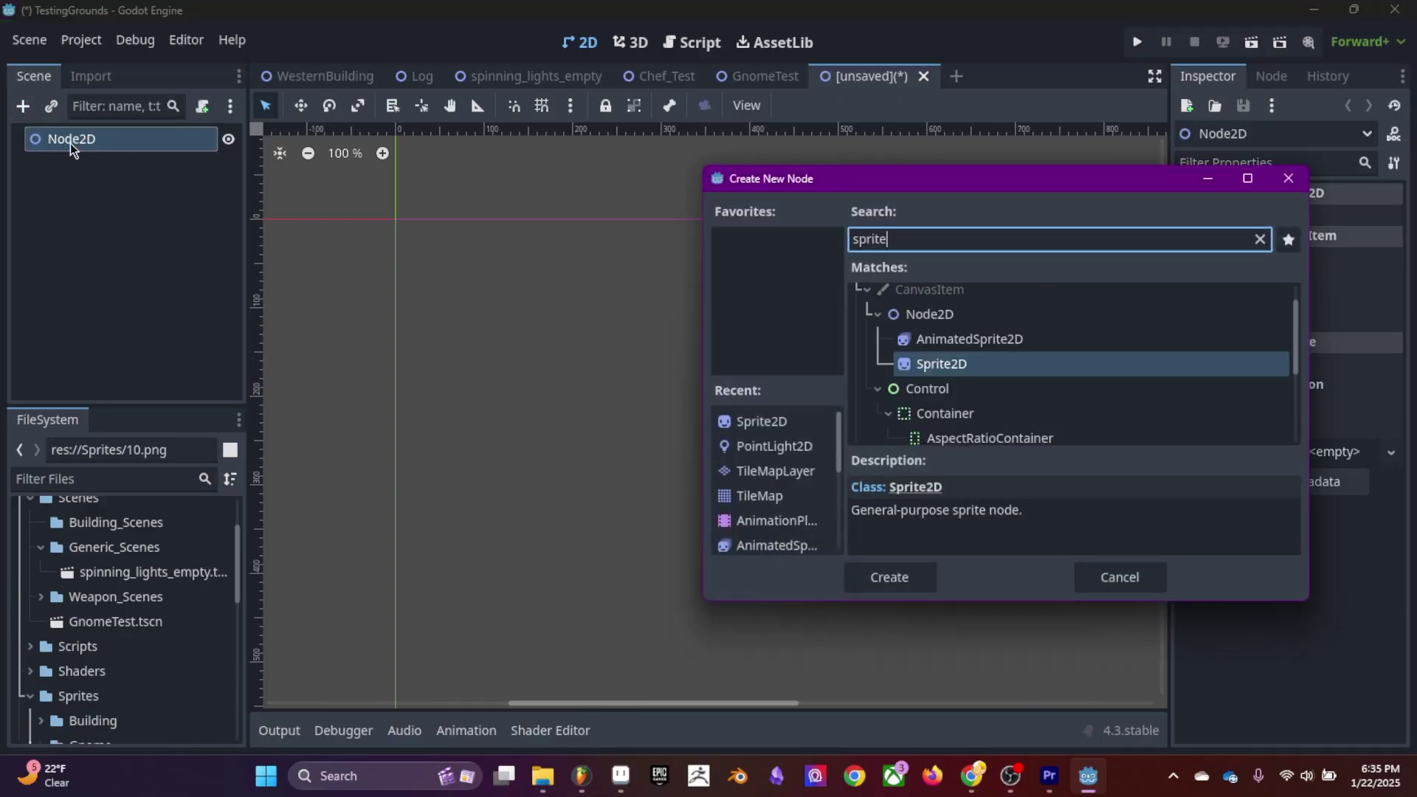
pyautogui.press('Return')
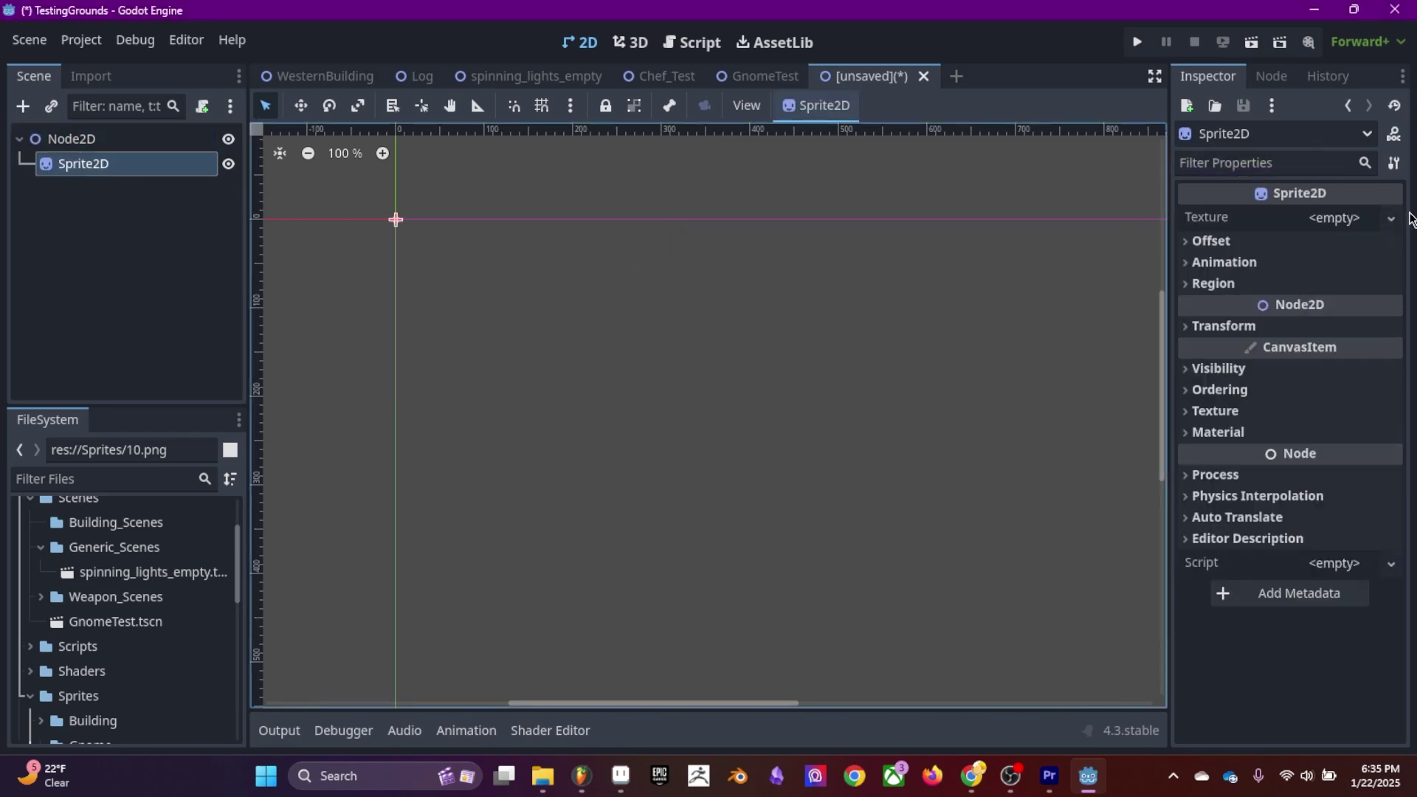
# Give the sprite a new CanvasTexture showing Diffuse and NormalMap, and scrub the Player move animation.
pyautogui.click(1394, 223)
pyautogui.click(1276, 270)
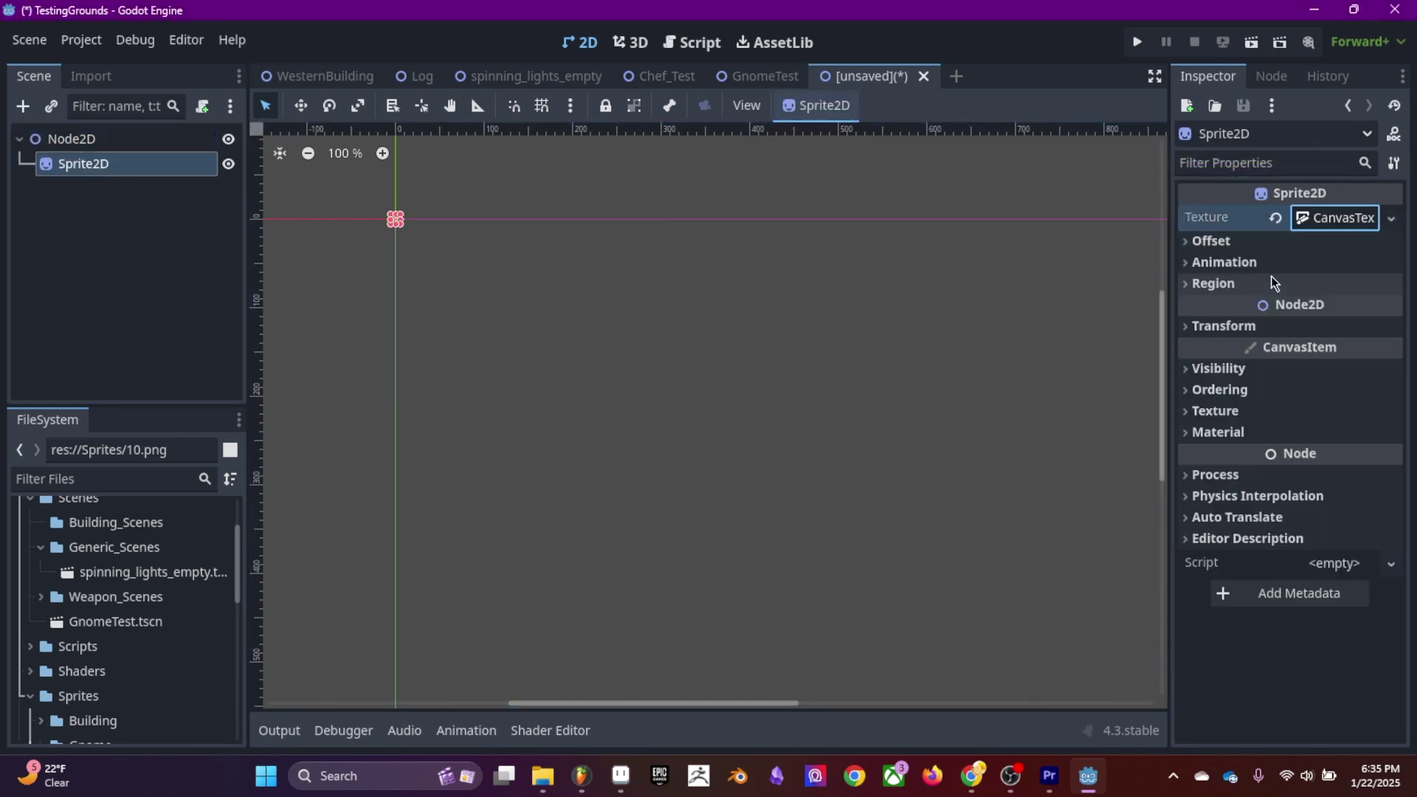
pyautogui.click(1314, 219)
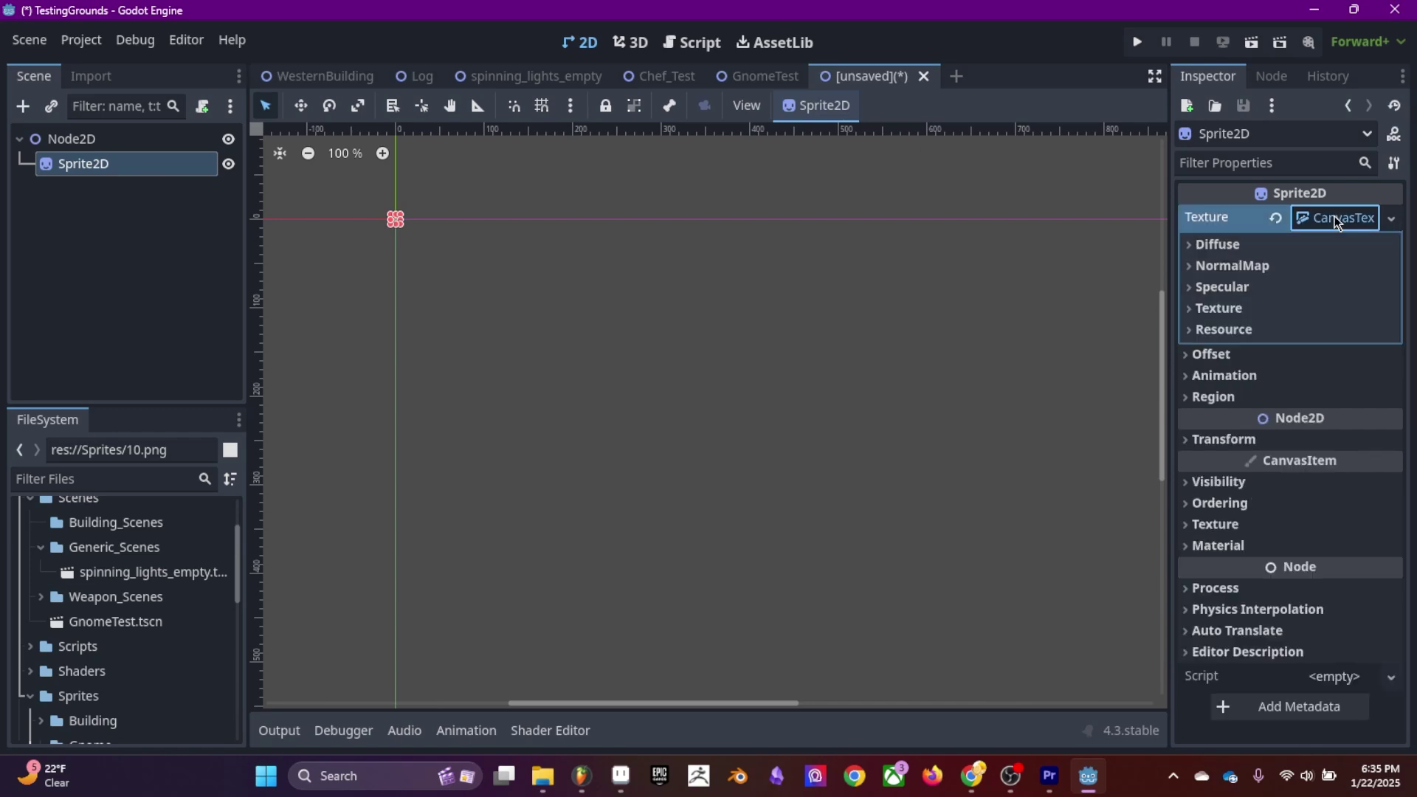
pyautogui.click(1287, 244)
pyautogui.click(1252, 295)
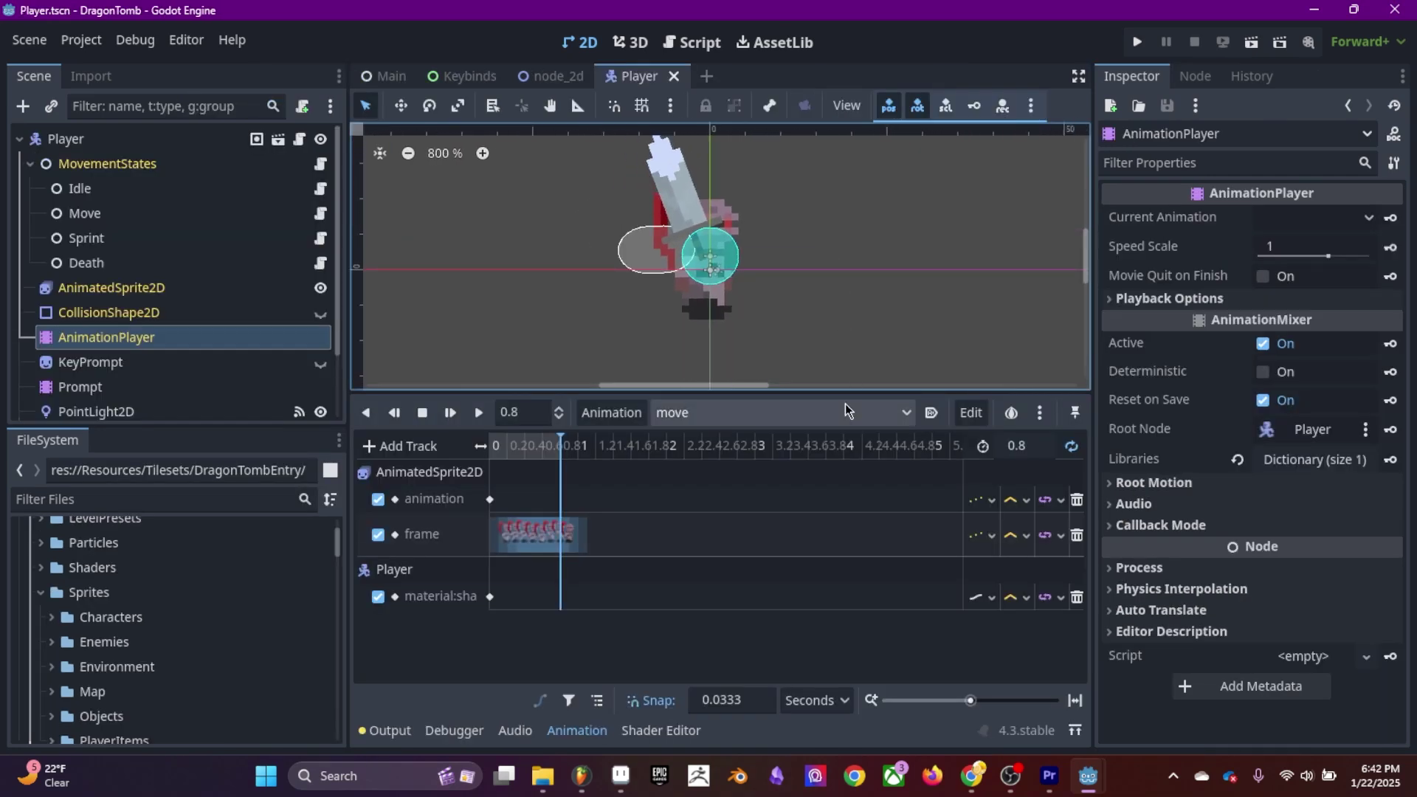
pyautogui.moveTo(850, 393); pyautogui.dragTo(849, 435)
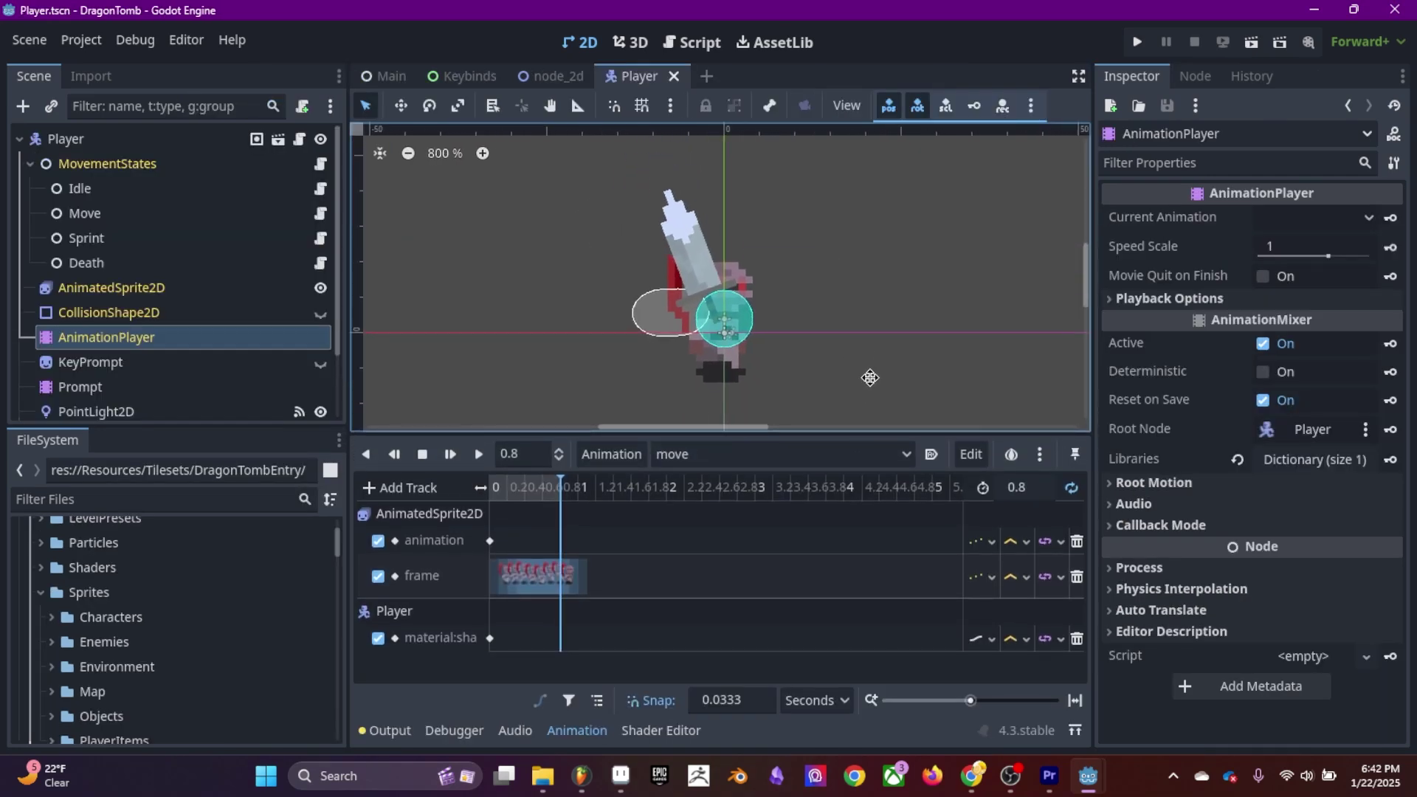
pyautogui.moveTo(556, 493); pyautogui.dragTo(637, 496)
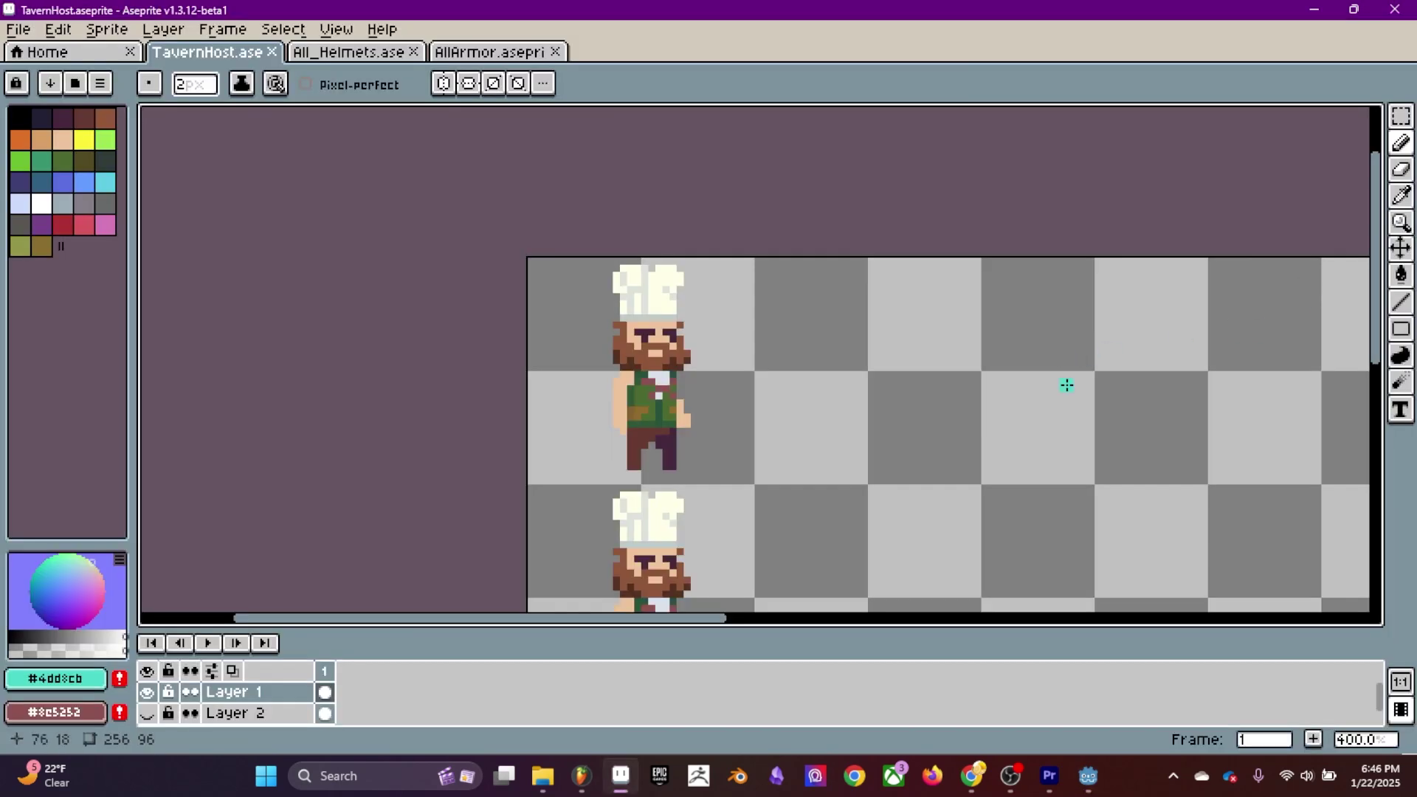
pyautogui.moveTo(862, 477); pyautogui.dragTo(925, 441, button='middle')
pyautogui.scroll(-1, 961, 449)
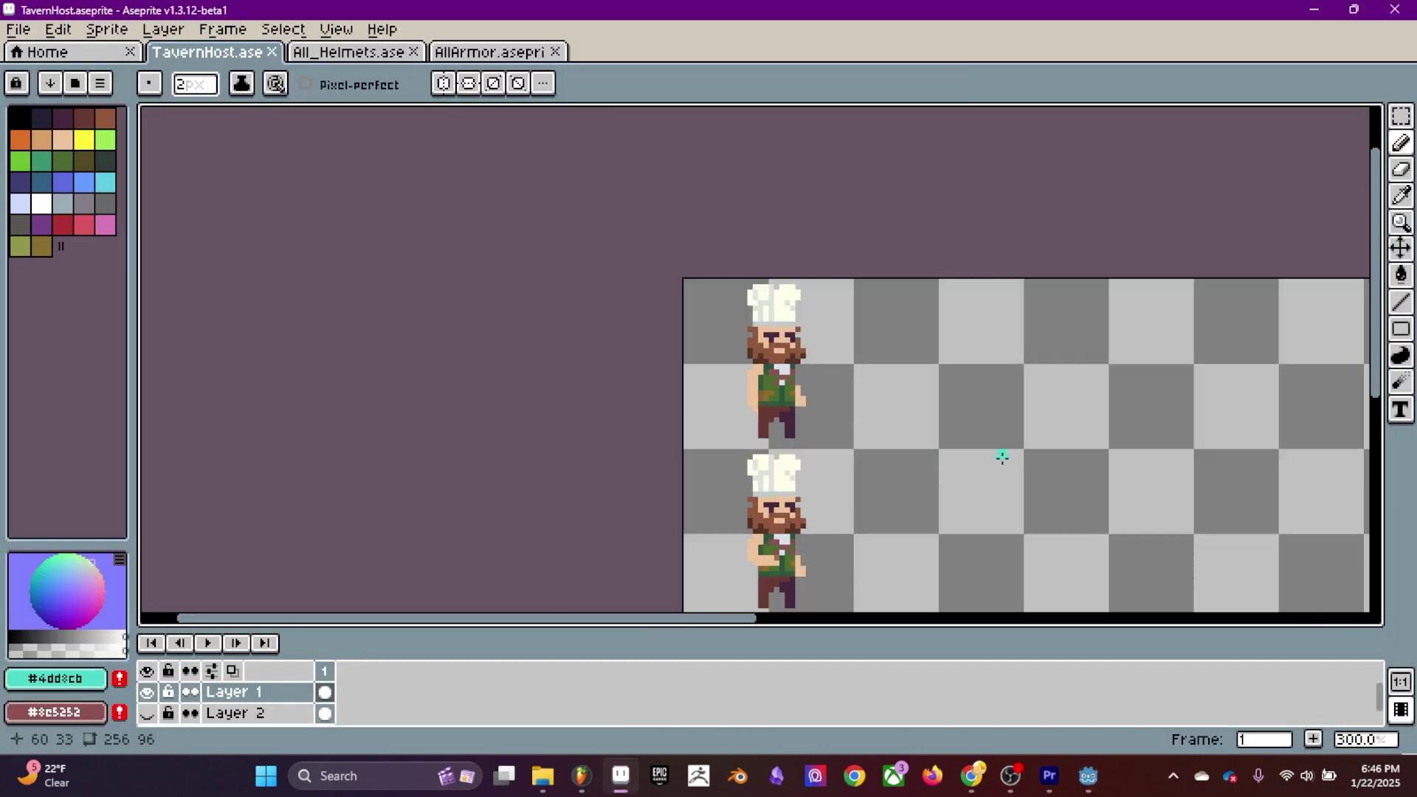
pyautogui.moveTo(1134, 503); pyautogui.dragTo(865, 273, button='middle')
pyautogui.scroll(-1, 865, 273)
pyautogui.moveTo(1028, 307); pyautogui.dragTo(800, 390, button='middle')
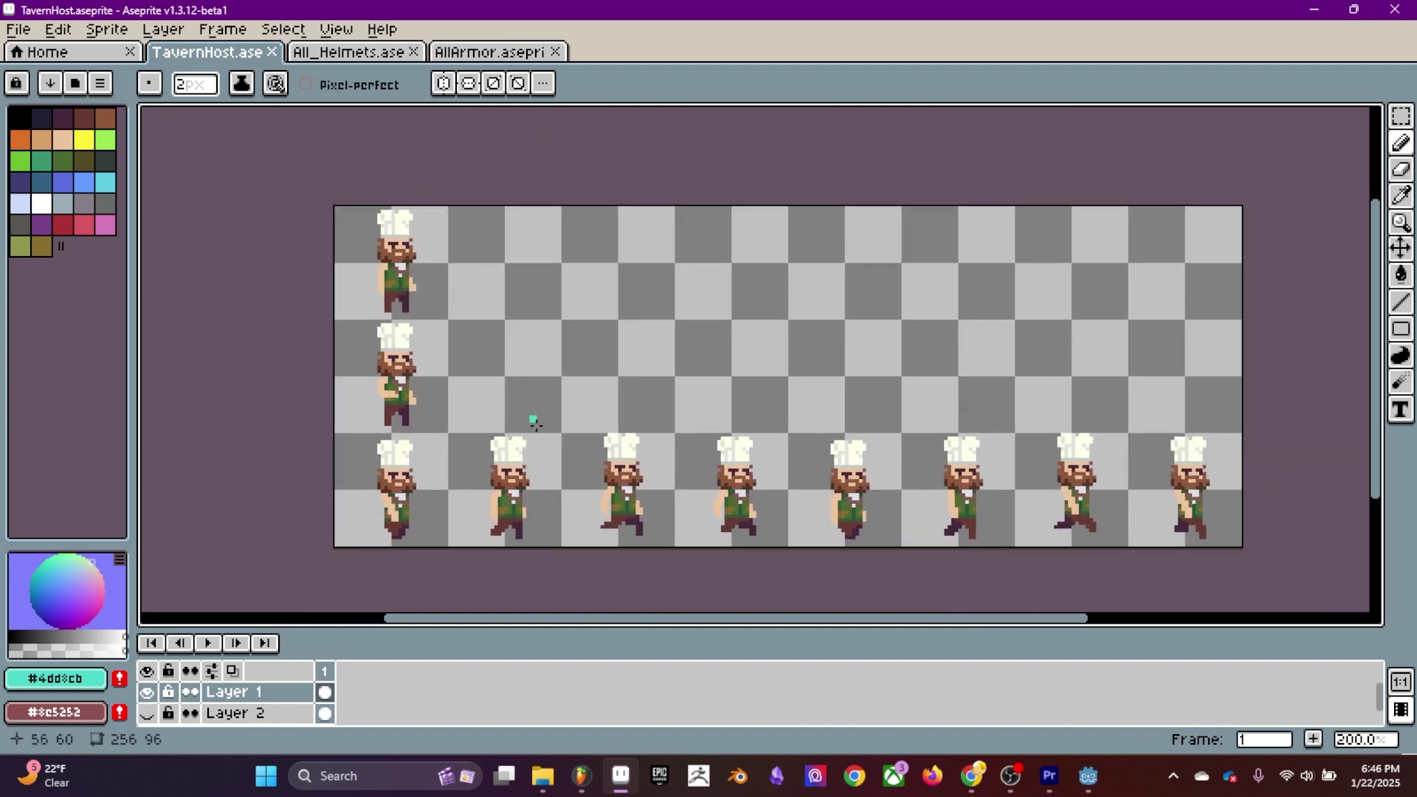
pyautogui.scroll(2, 534, 421)
pyautogui.moveTo(734, 369); pyautogui.dragTo(671, 463, button='middle')
pyautogui.scroll(1, 737, 307)
pyautogui.click(1013, 780)
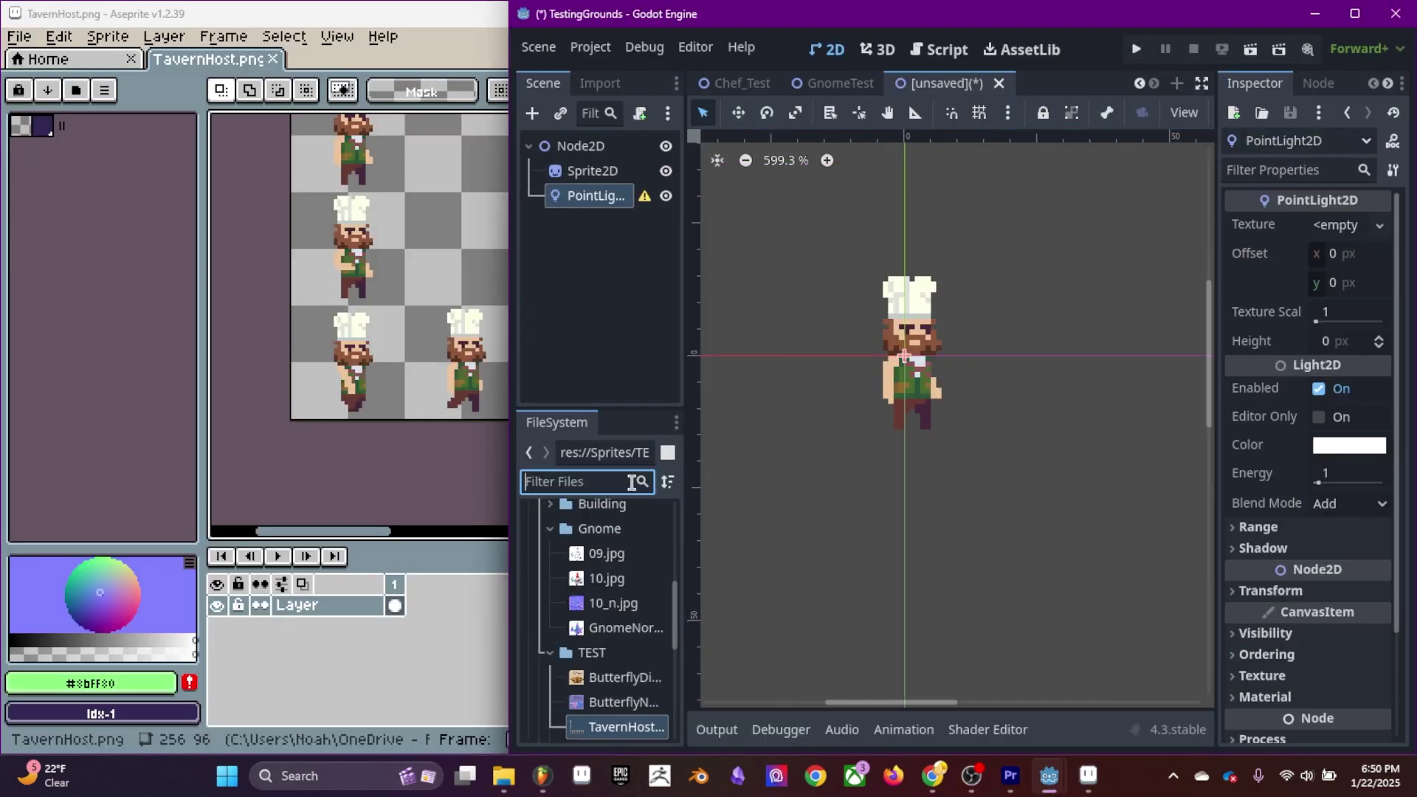
# Give the point light the light texture, orange colour and energy 10, beside the chef.
pyautogui.write('light')
pyautogui.click(614, 722)
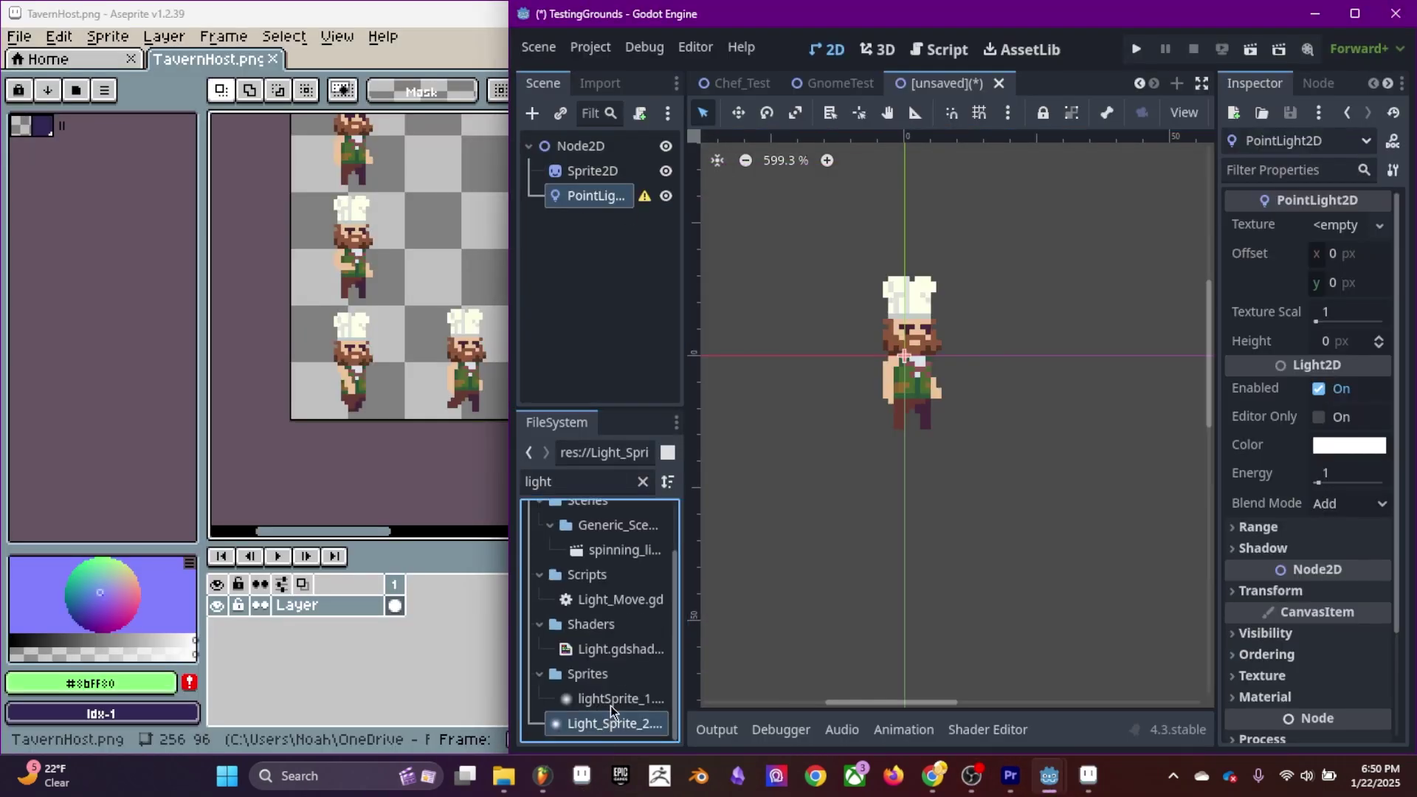
pyautogui.moveTo(619, 701); pyautogui.dragTo(1340, 226)
pyautogui.moveTo(904, 355); pyautogui.dragTo(994, 324)
pyautogui.click(1349, 474)
pyautogui.click(1340, 198)
pyautogui.click(1335, 502)
pyautogui.write('10')
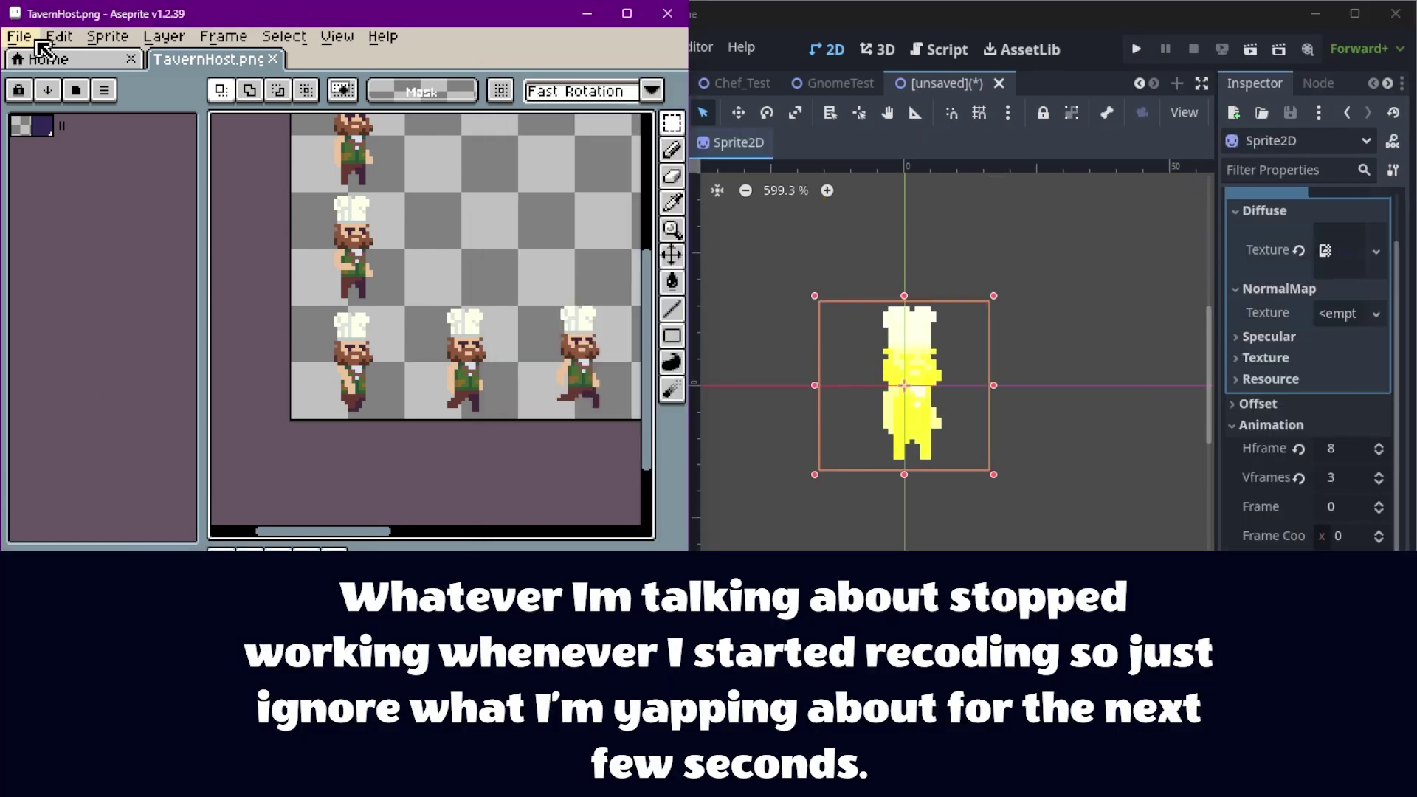
pyautogui.scroll(3, 362, 324)
# Maximize Aseprite and paint blue down the hair's left side.
pyautogui.moveTo(689, 295); pyautogui.dragTo(1292, 296)
pyautogui.click(1229, 13)
pyautogui.press('b')
pyautogui.click(516, 286)
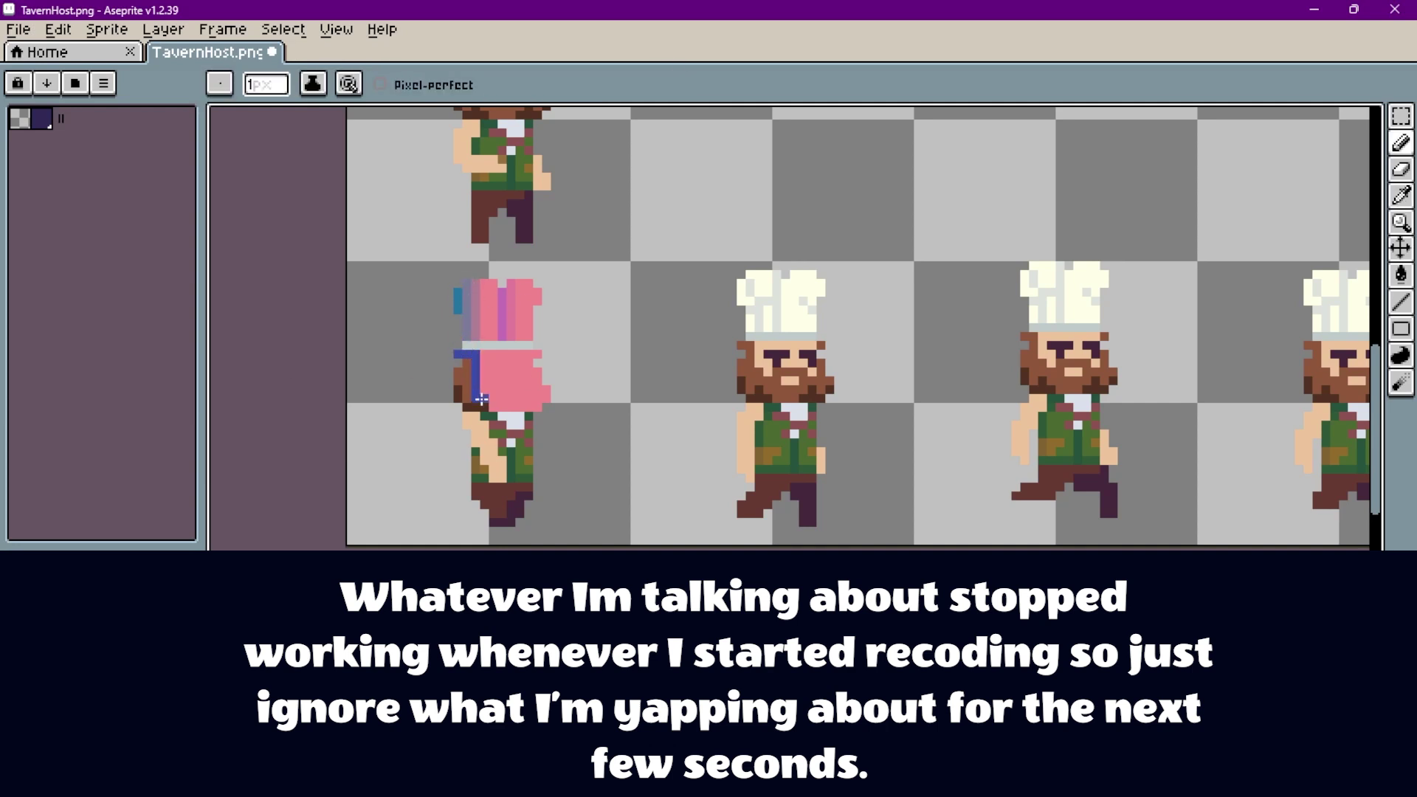
pyautogui.moveTo(481, 400); pyautogui.dragTo(465, 383)
# Shrink the eraser size, then paint pink down the hostess's body.
pyautogui.press('e')
pyautogui.click(266, 85)
pyautogui.click(261, 118)
pyautogui.press('b')
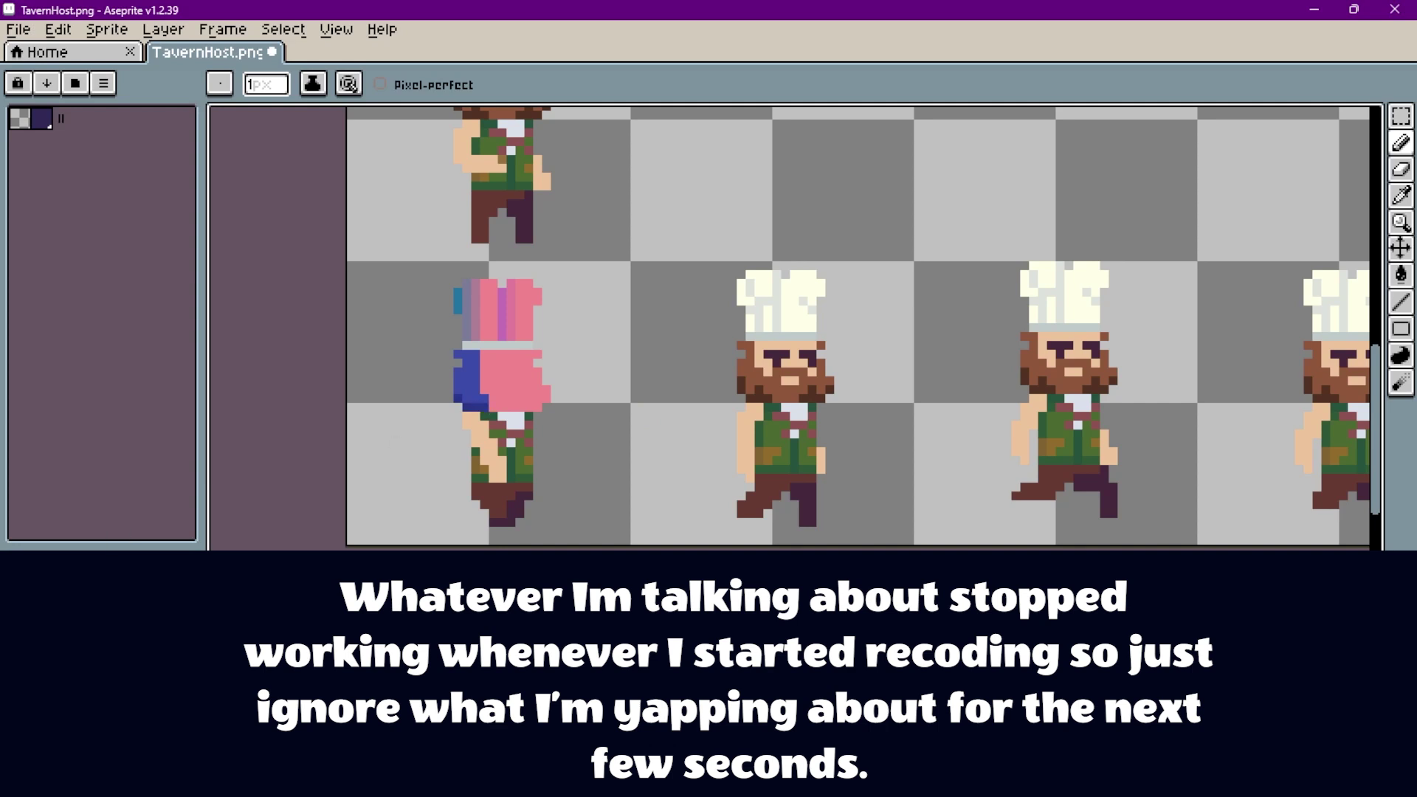
pyautogui.press('p')
pyautogui.press('Escape')
pyautogui.moveTo(511, 418)
pyautogui.mouseDown()
pyautogui.moveTo(520, 483)
pyautogui.moveTo(528, 418)
pyautogui.mouseUp()
# Try copying the first walking frame onto the second sprite, then undo the misplaced copy.
pyautogui.moveTo(593, 482)
pyautogui.mouseDown(button='middle')
pyautogui.moveTo(487, 433)
pyautogui.moveTo(470, 458)
pyautogui.mouseUp(button='middle')
pyautogui.press('m')
pyautogui.moveTo(307, 240); pyautogui.dragTo(484, 489)
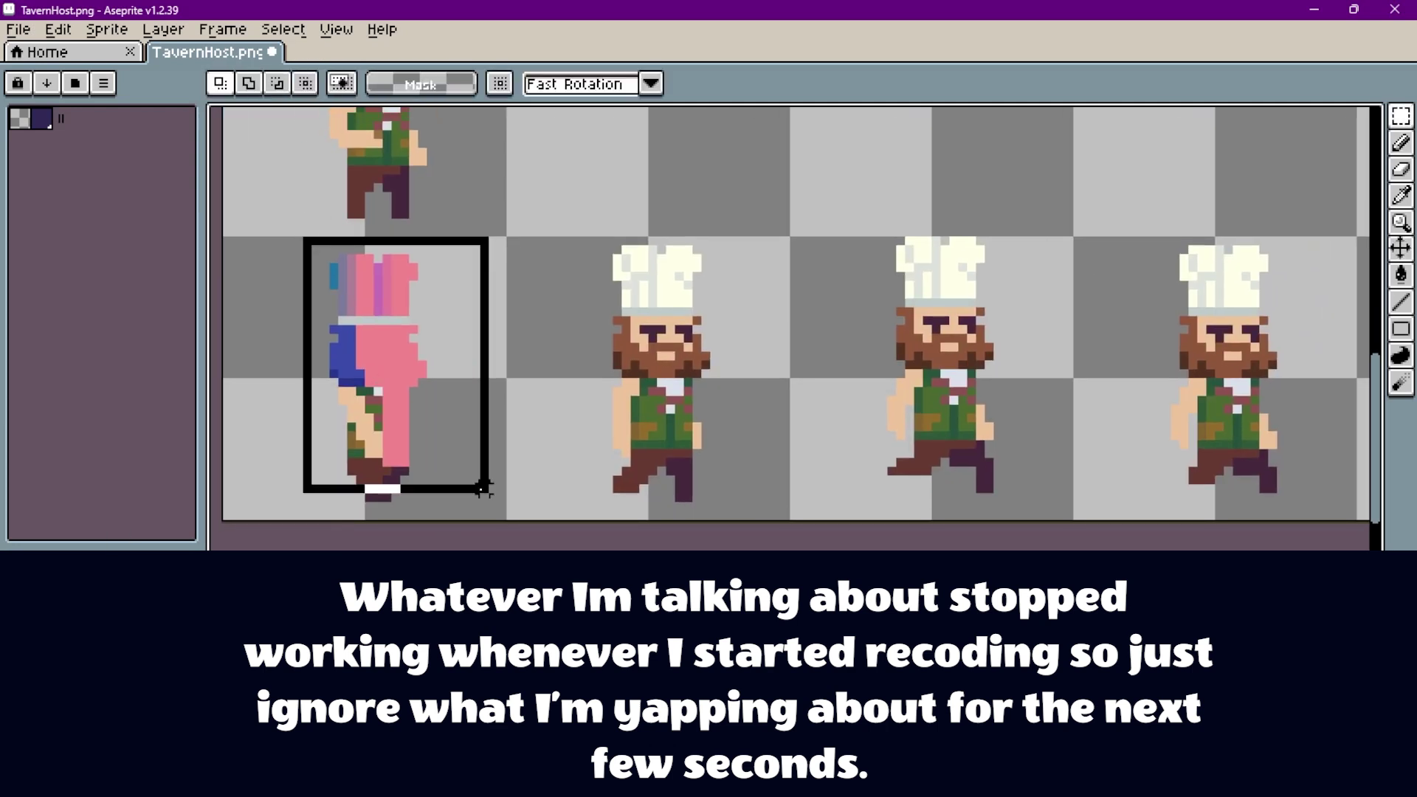
pyautogui.keyDown('ctrl'); pyautogui.moveTo(401, 445); pyautogui.dragTo(674, 446); pyautogui.keyUp('ctrl')
pyautogui.hotkey('ctrl', 'z')
# Recolour the hat band, paint dark blue down the upper body, and add a mauve stripe.
pyautogui.press('b')
pyautogui.moveTo(405, 320); pyautogui.dragTo(342, 320)
pyautogui.keyDown('alt'); pyautogui.click(360, 299); pyautogui.keyUp('alt')
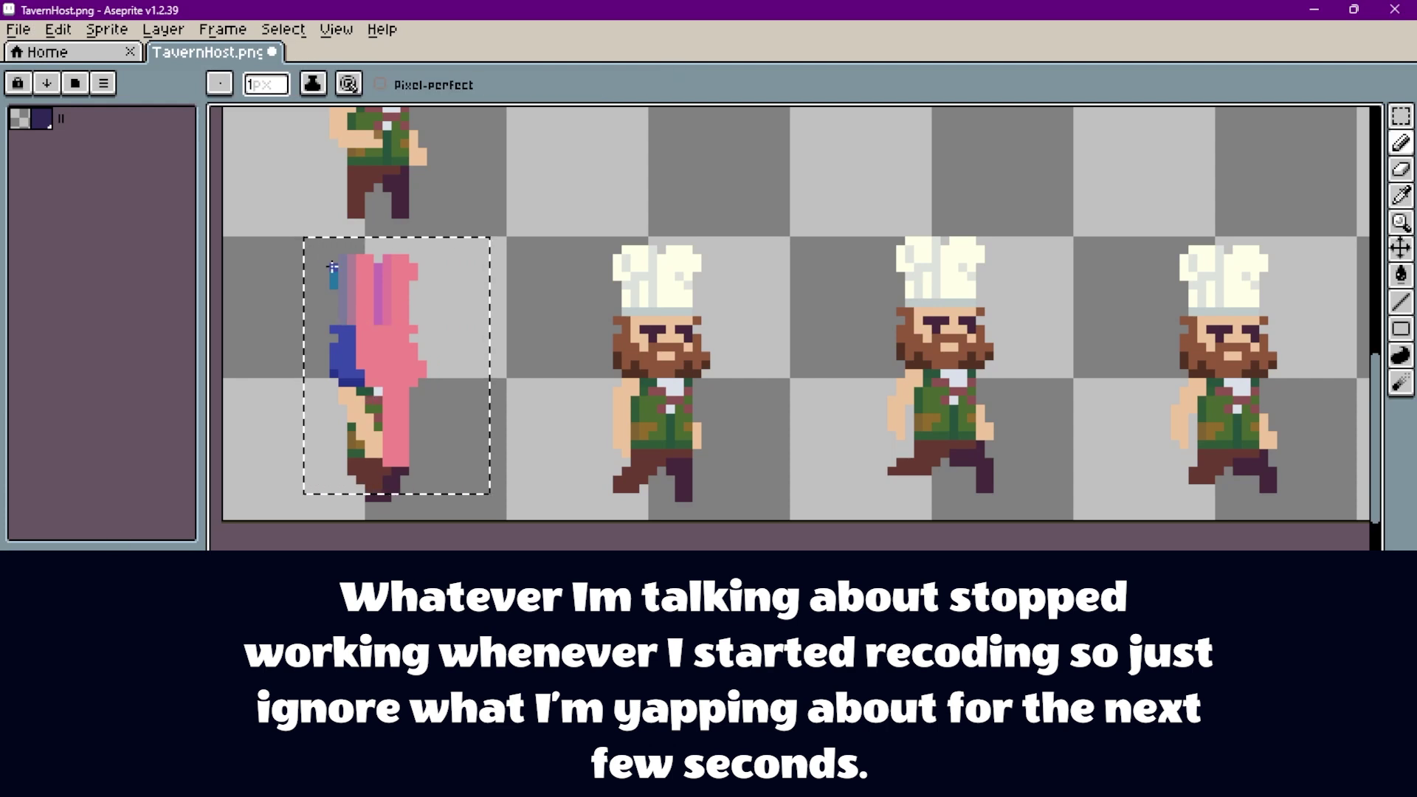
pyautogui.moveTo(332, 268); pyautogui.dragTo(348, 323)
pyautogui.moveTo(361, 257)
pyautogui.mouseDown()
pyautogui.moveTo(359, 363)
pyautogui.moveTo(413, 382)
pyautogui.mouseUp()
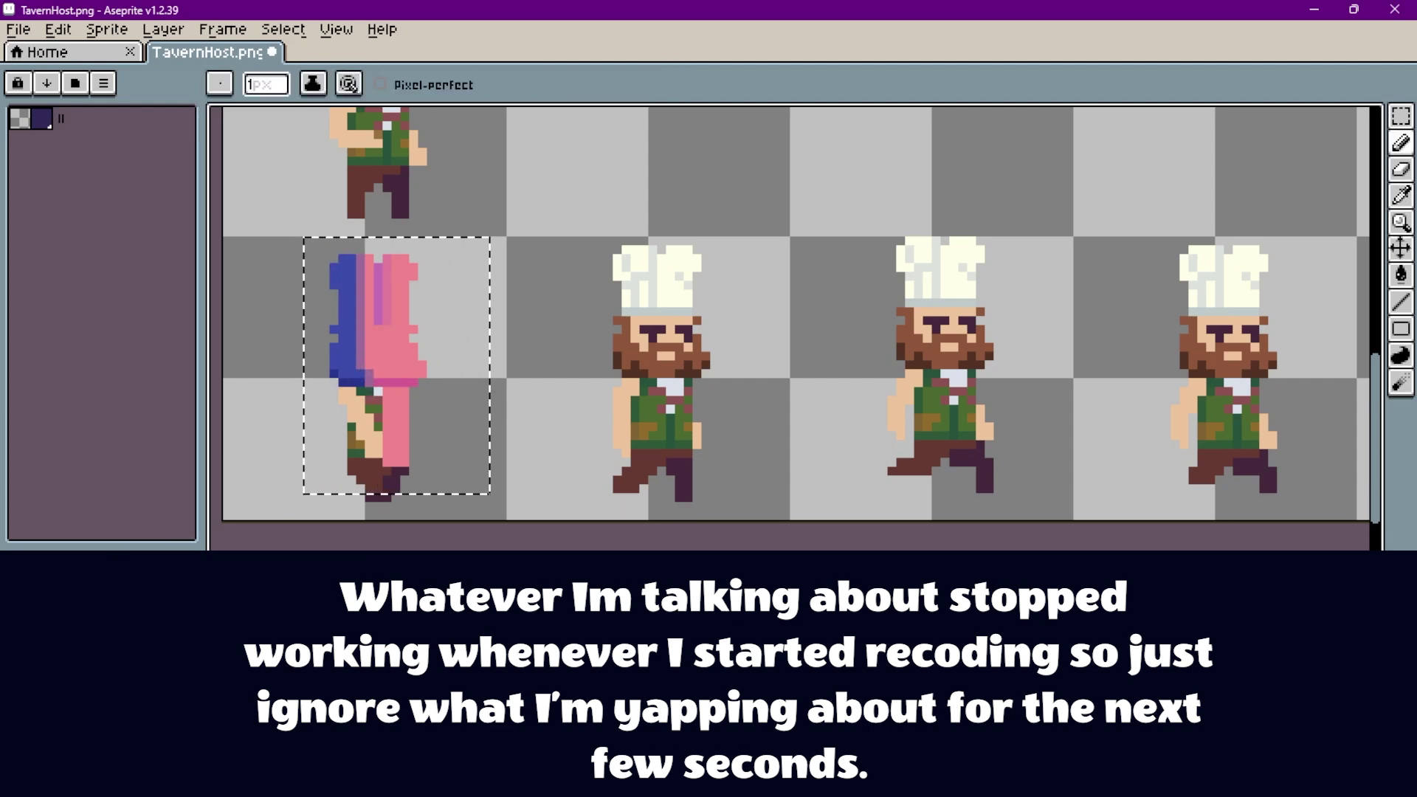
# Select the first frame's painted overlay and copy it onto the next walking frames.
pyautogui.press('m')
pyautogui.moveTo(227, 240)
pyautogui.mouseDown()
pyautogui.moveTo(251, 240)
pyautogui.moveTo(505, 518)
pyautogui.mouseUp()
pyautogui.keyDown('ctrl'); pyautogui.moveTo(421, 485); pyautogui.dragTo(989, 467); pyautogui.keyUp('ctrl')
pyautogui.scroll(-1, 989, 467)
pyautogui.moveTo(989, 467); pyautogui.dragTo(677, 451, button='middle')
pyautogui.keyDown('ctrl'); pyautogui.moveTo(676, 452); pyautogui.dragTo(901, 453); pyautogui.keyUp('ctrl')
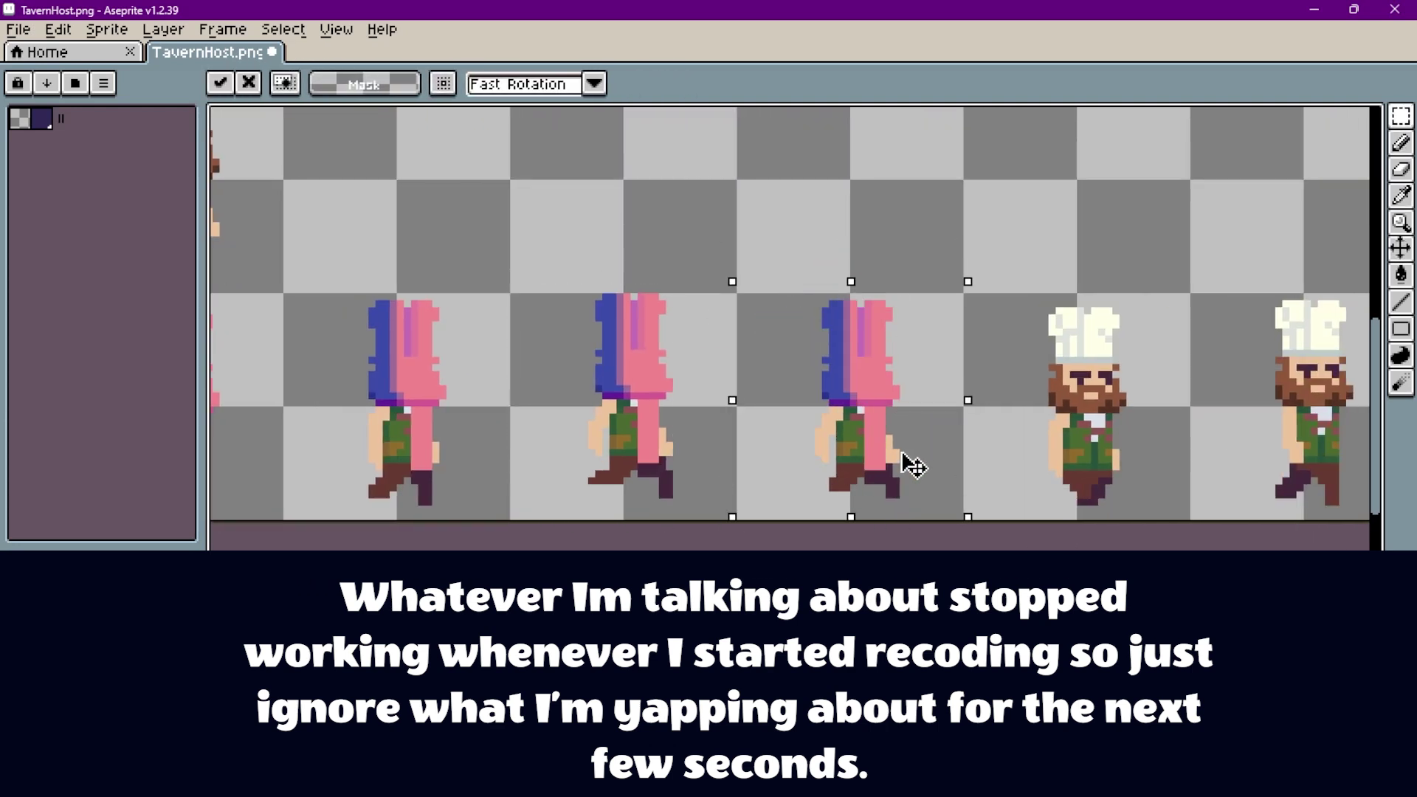
pyautogui.moveTo(901, 457); pyautogui.dragTo(569, 434, button='middle')
pyautogui.keyDown('ctrl'); pyautogui.moveTo(569, 434); pyautogui.dragTo(795, 441); pyautogui.keyUp('ctrl')
# Copy the overlay onto the remaining walking frames, aligning each copy with its sprite.
pyautogui.keyDown('ctrl'); pyautogui.moveTo(725, 411); pyautogui.dragTo(1185, 421); pyautogui.keyUp('ctrl')
pyautogui.moveTo(858, 270); pyautogui.dragTo(1084, 493)
pyautogui.press('Up')
pyautogui.click(803, 455)
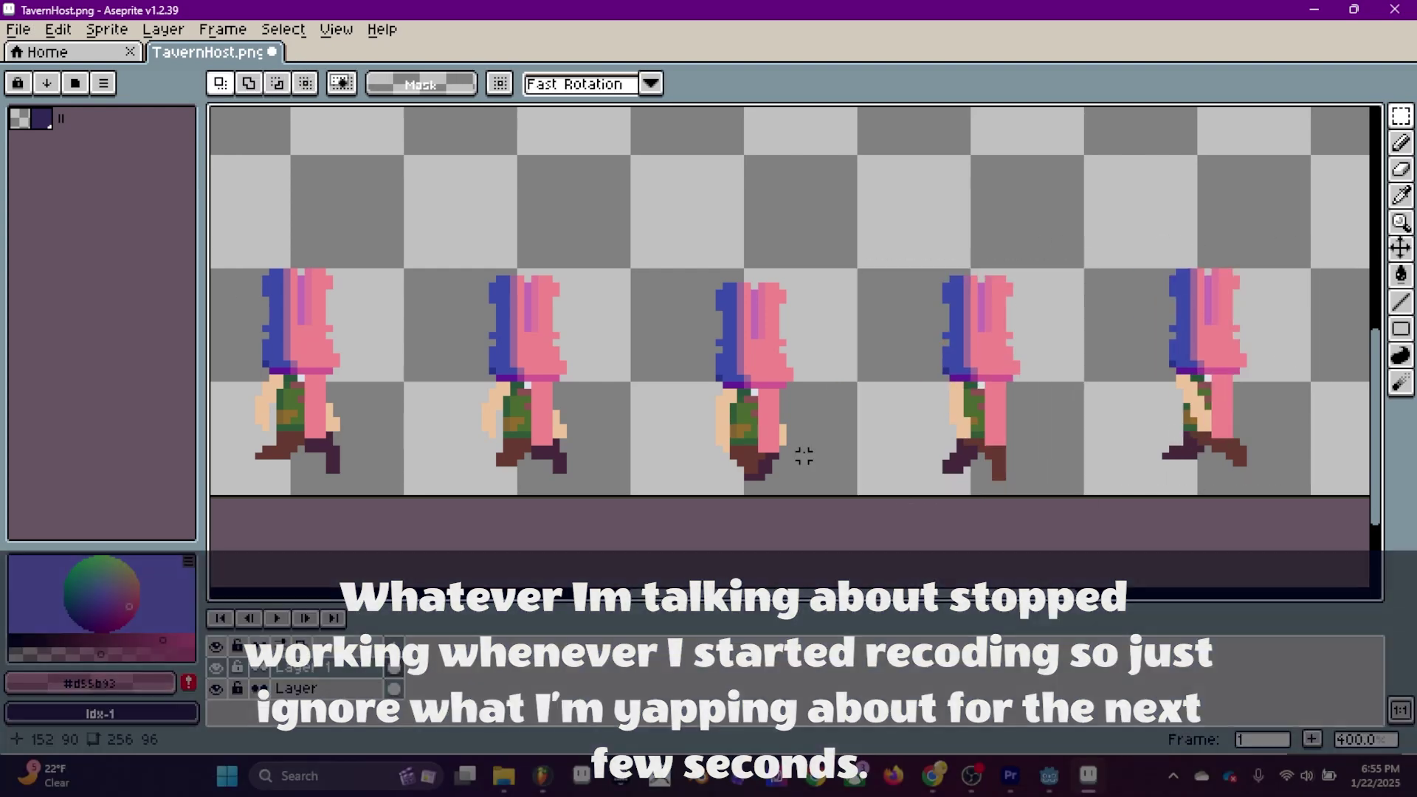
pyautogui.moveTo(1335, 288); pyautogui.dragTo(863, 313, button='middle')
pyautogui.scroll(1, 692, 310)
pyautogui.moveTo(378, 280); pyautogui.dragTo(658, 560)
pyautogui.keyDown('ctrl'); pyautogui.moveTo(527, 413); pyautogui.dragTo(810, 422); pyautogui.keyUp('ctrl')
pyautogui.scroll(-3, 389, 424)
# Paint pink #f0858c down the legs of the second, third and last frames.
pyautogui.moveTo(389, 424); pyautogui.dragTo(1033, 323, button='middle')
pyautogui.scroll(6, 433, 352)
pyautogui.press('b')
pyautogui.keyDown('alt'); pyautogui.click(372, 346); pyautogui.keyUp('alt')
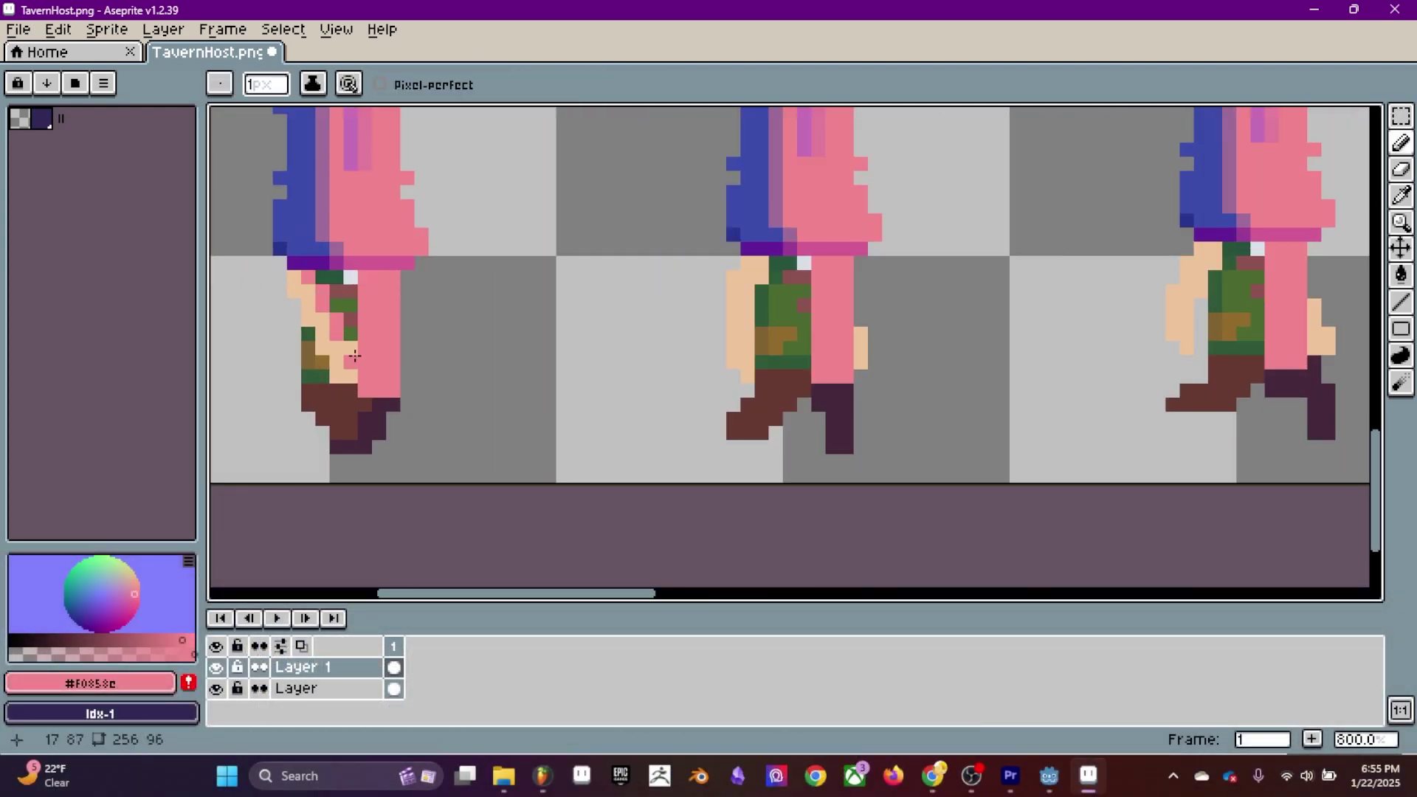
pyautogui.moveTo(762, 265); pyautogui.dragTo(748, 378)
pyautogui.moveTo(1216, 250); pyautogui.dragTo(1187, 350)
pyautogui.moveTo(836, 351); pyautogui.dragTo(226, 378, button='middle')
pyautogui.moveTo(938, 413); pyautogui.dragTo(310, 367, button='middle')
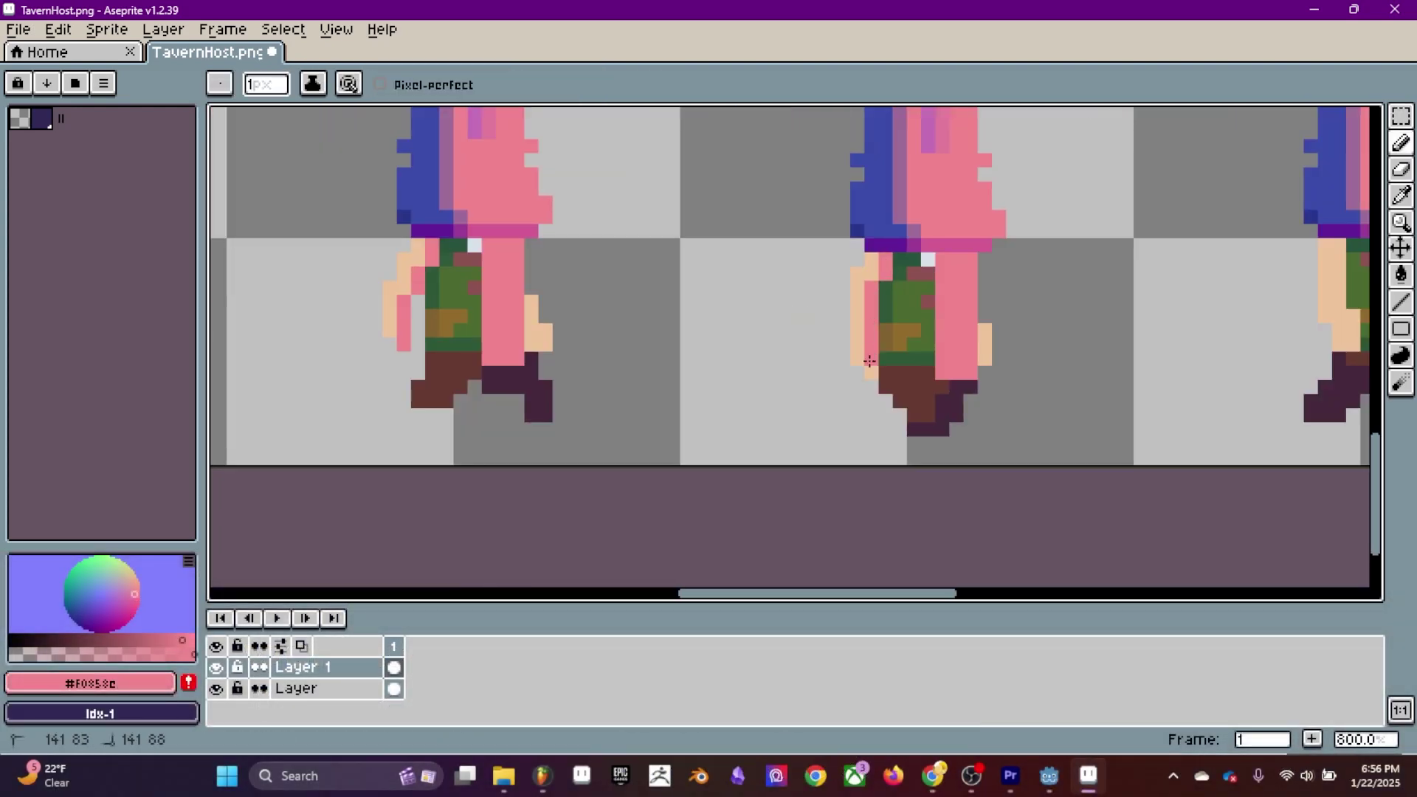
pyautogui.moveTo(886, 354); pyautogui.dragTo(384, 360, button='middle')
pyautogui.moveTo(997, 331); pyautogui.dragTo(472, 343, button='middle')
pyautogui.moveTo(1232, 266); pyautogui.dragTo(844, 278, button='middle')
pyautogui.moveTo(844, 279); pyautogui.dragTo(833, 303)
# Add blue #3a57ae shading along the walking frames' legs.
pyautogui.scroll(-4, 706, 339)
pyautogui.moveTo(707, 339); pyautogui.dragTo(1229, 330, button='middle')
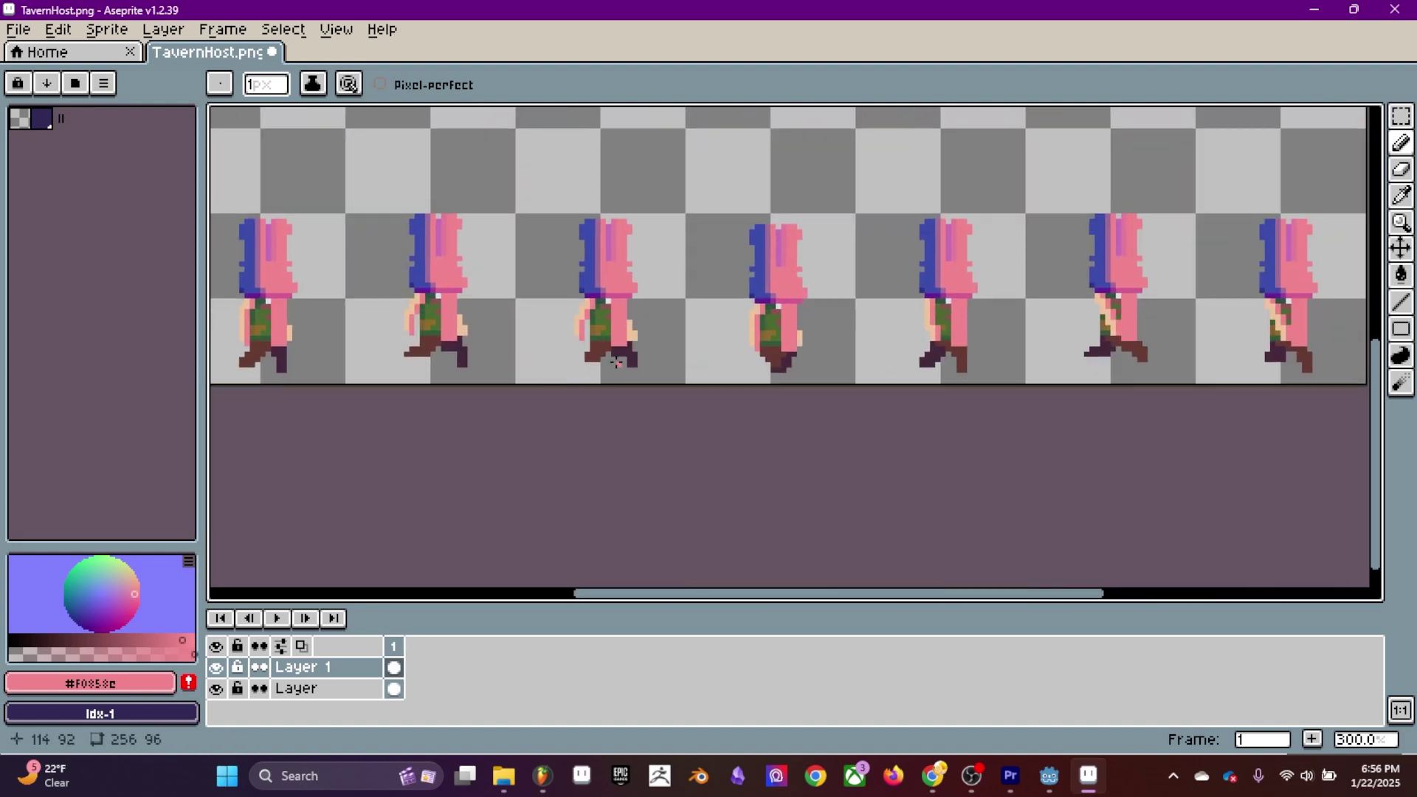
pyautogui.scroll(2, 516, 357)
pyautogui.click(81, 607)
pyautogui.scroll(3, 621, 365)
pyautogui.moveTo(767, 332); pyautogui.dragTo(809, 354)
pyautogui.moveTo(1151, 362); pyautogui.dragTo(500, 360, button='middle')
pyautogui.scroll(-4, 579, 300)
pyautogui.scroll(4, 798, 328)
# Paint purple #8b1c9b strokes under the chef's feet across the frames.
pyautogui.moveTo(535, 267); pyautogui.dragTo(569, 225)
pyautogui.click(102, 625)
pyautogui.moveTo(507, 289); pyautogui.dragTo(591, 289)
pyautogui.moveTo(1151, 317); pyautogui.dragTo(837, 340, button='middle')
pyautogui.scroll(-5, 891, 341)
pyautogui.scroll(6, 741, 340)
pyautogui.scroll(-5, 741, 339)
pyautogui.scroll(4, 517, 340)
pyautogui.moveTo(428, 333); pyautogui.dragTo(471, 332)
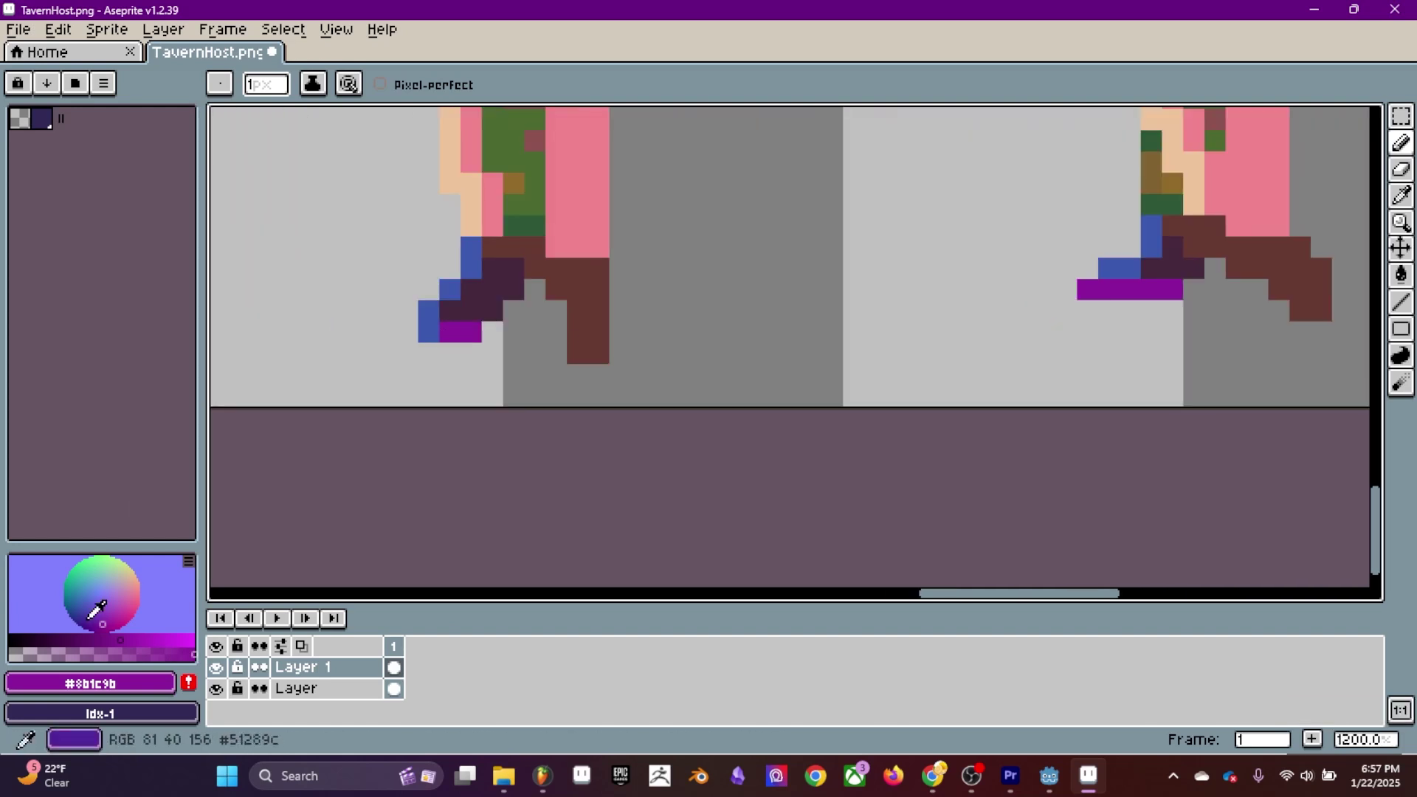
pyautogui.moveTo(287, 333); pyautogui.dragTo(873, 366, button='middle')
pyautogui.scroll(-4, 869, 366)
pyautogui.scroll(3, 738, 335)
pyautogui.scroll(-2, 1110, 392)
pyautogui.scroll(1, 680, 329)
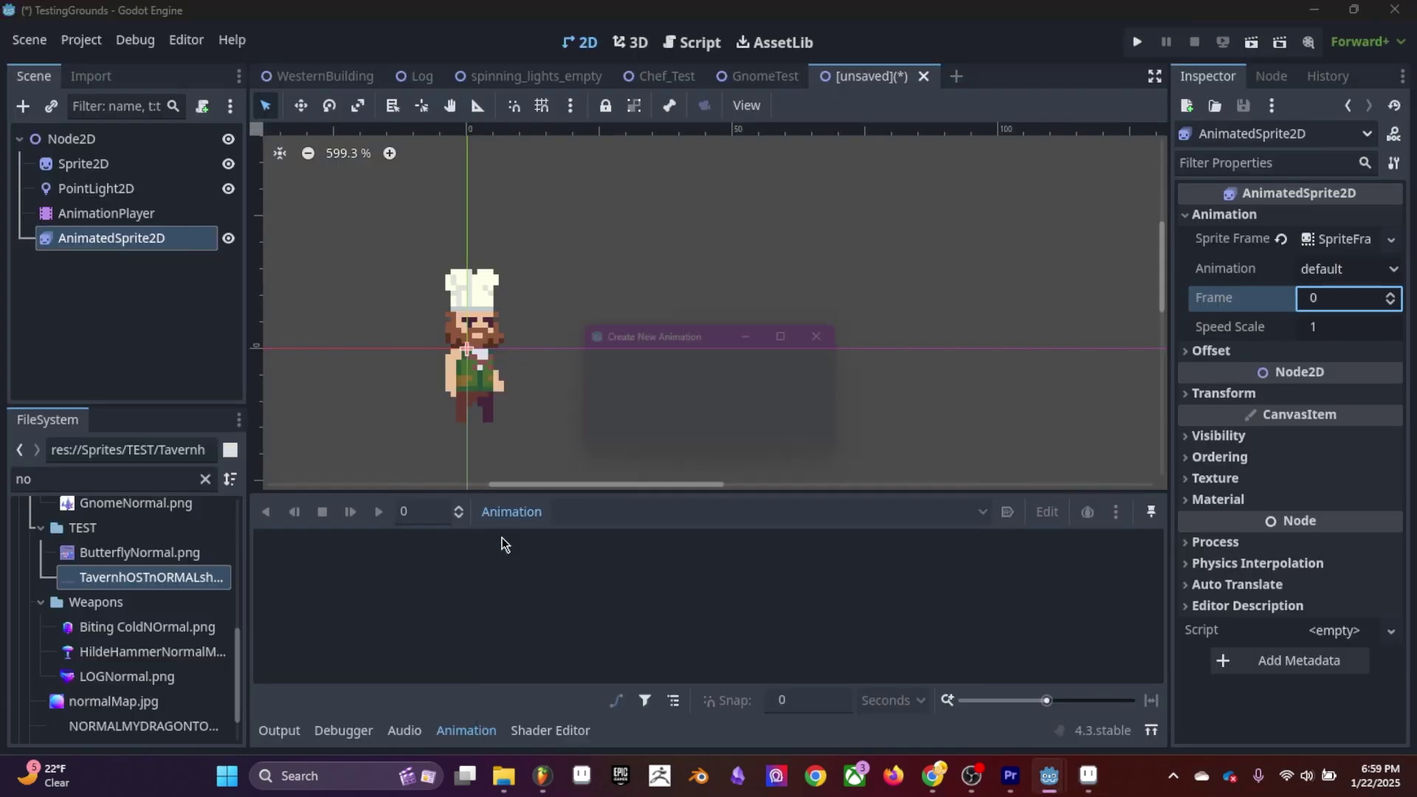
# Create the Walking animation and set the Sprite2D's frame to 16.
pyautogui.write('Walking')
pyautogui.press('Return')
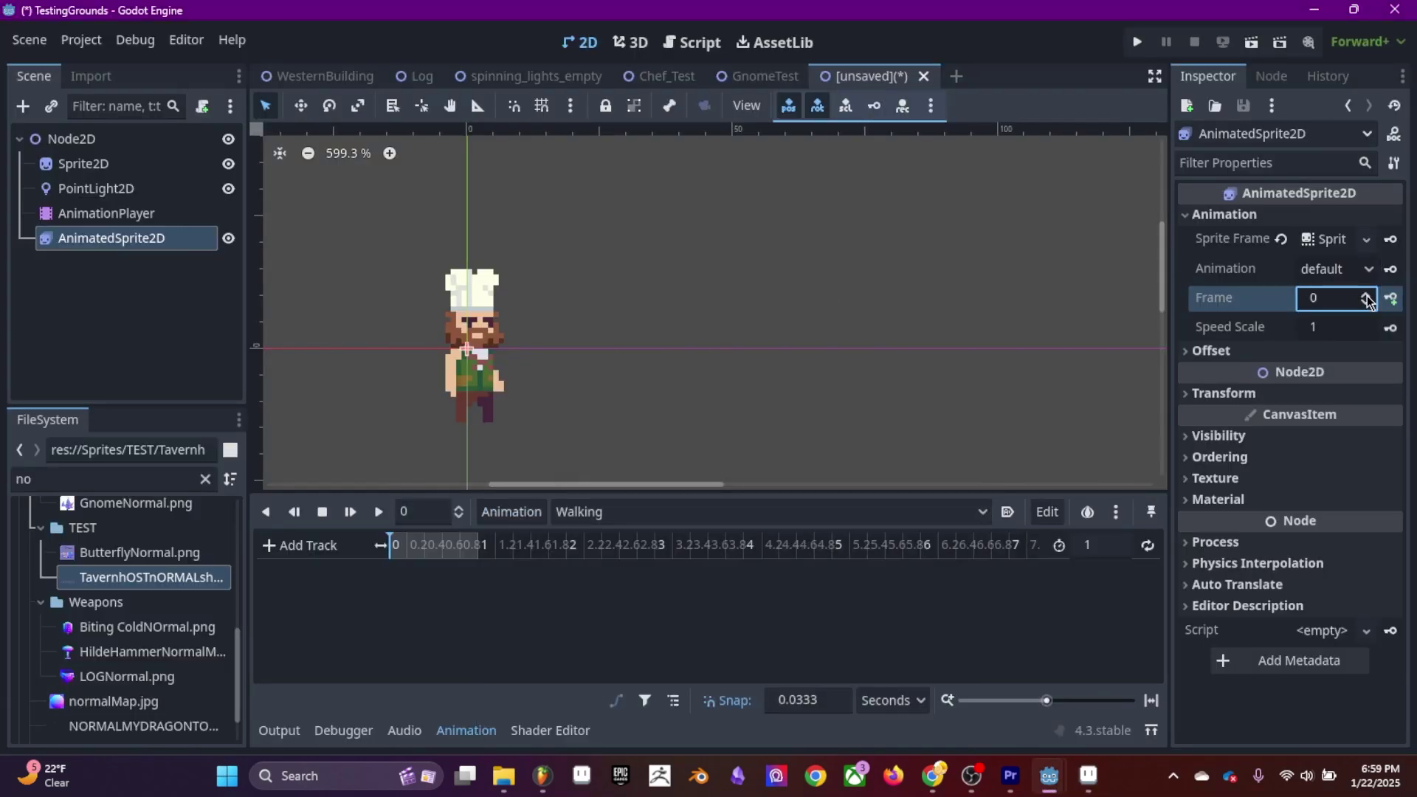
pyautogui.click(96, 163)
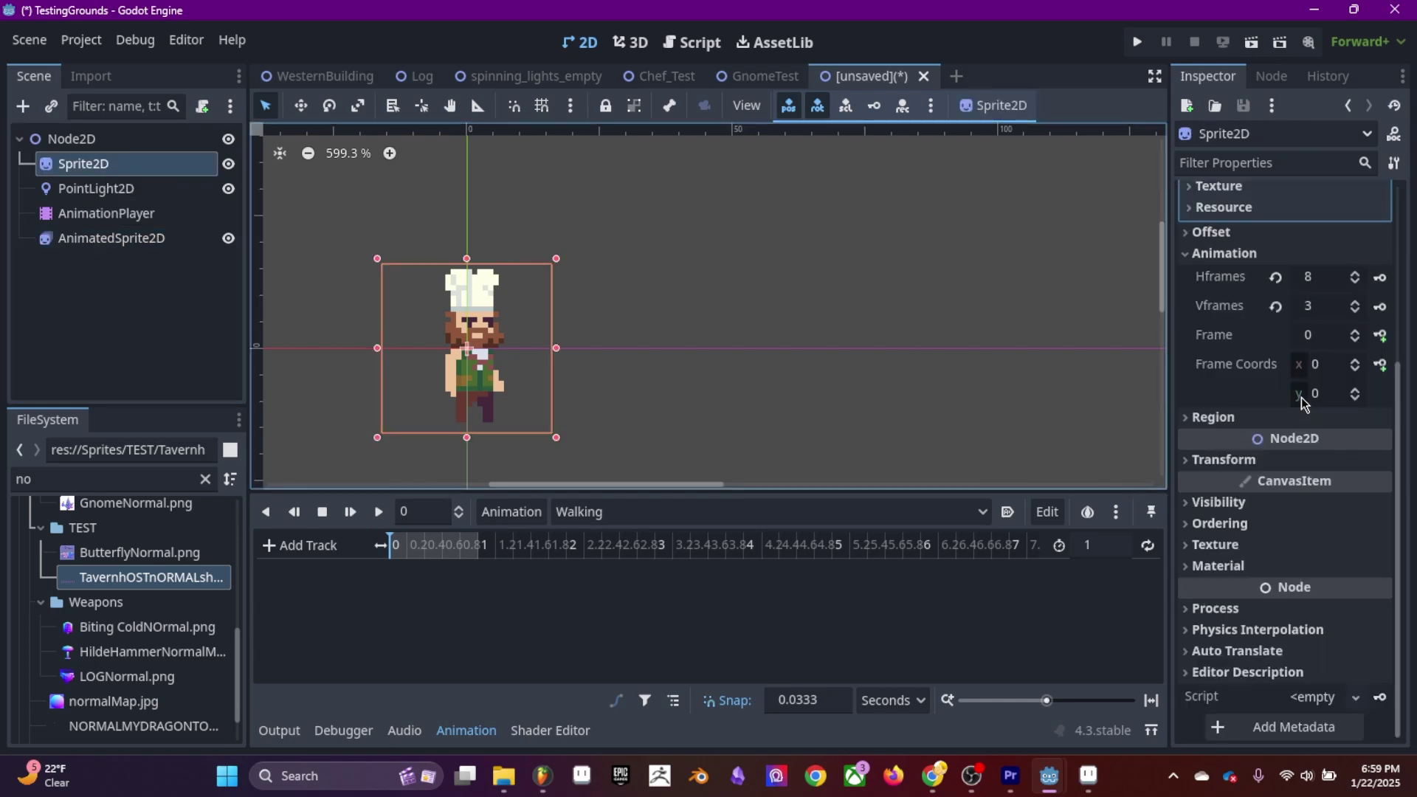
pyautogui.click(1098, 546)
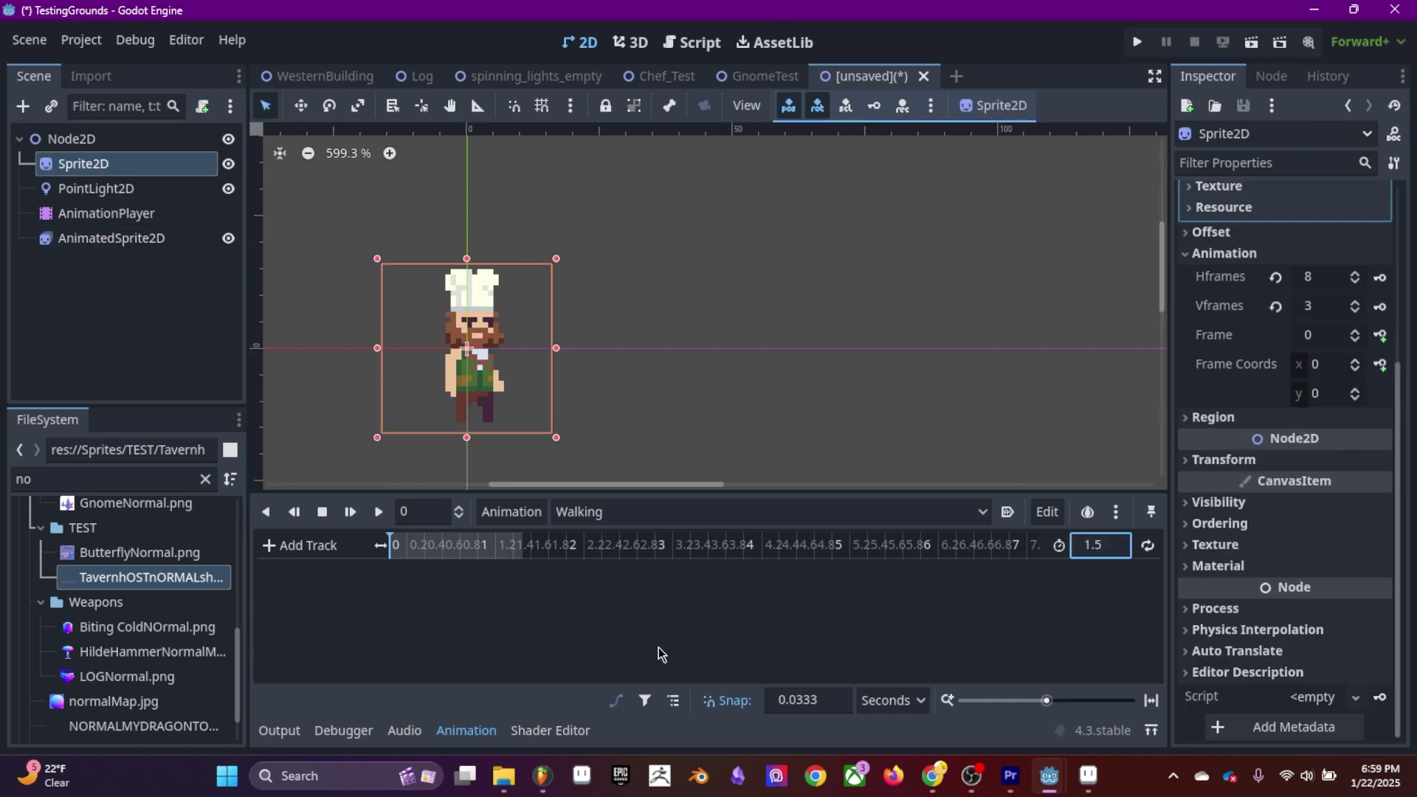
pyautogui.click(1316, 335)
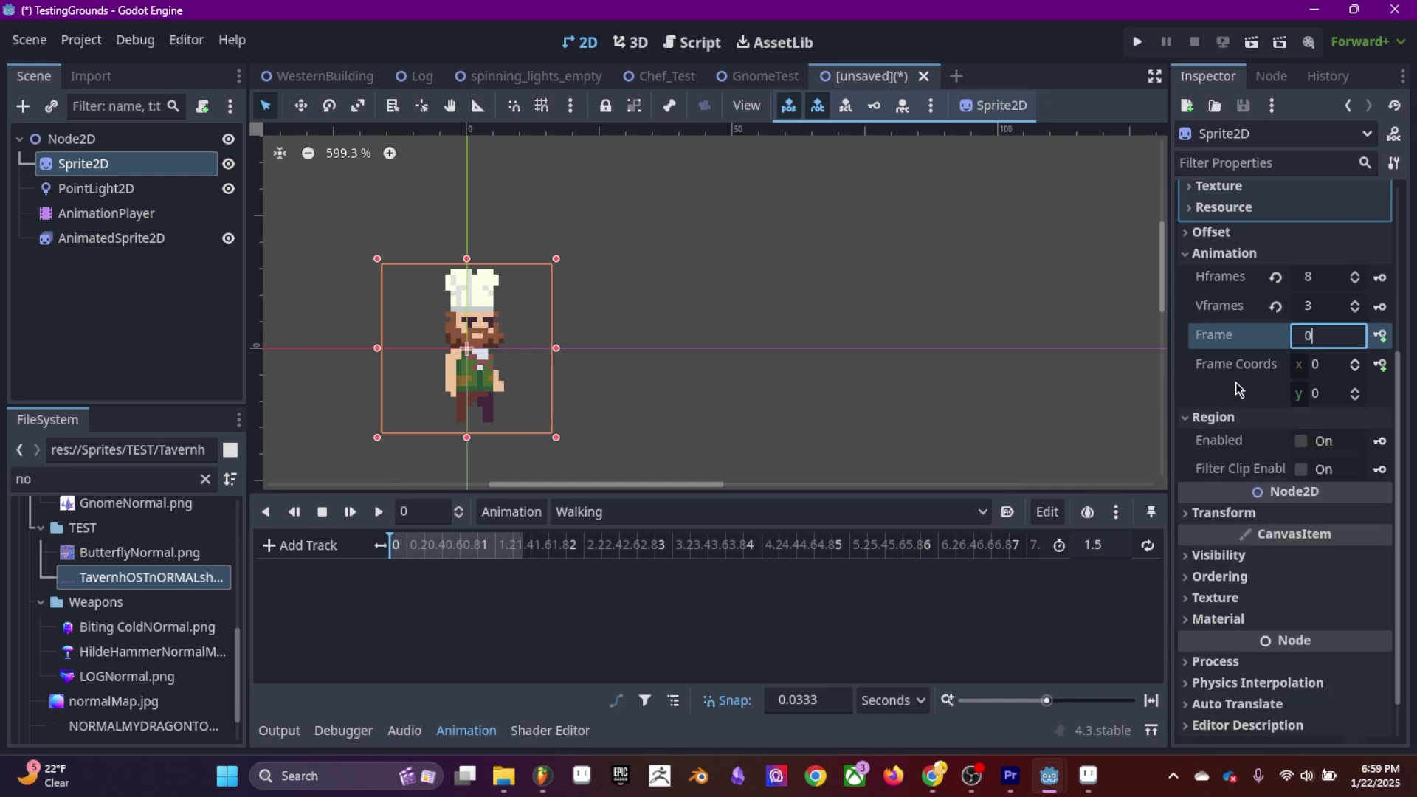
pyautogui.write('16')
pyautogui.press('Return')
# Key the sprite's frame into a new track and insert further frame keys.
pyautogui.click(1356, 340)
pyautogui.click(1356, 332)
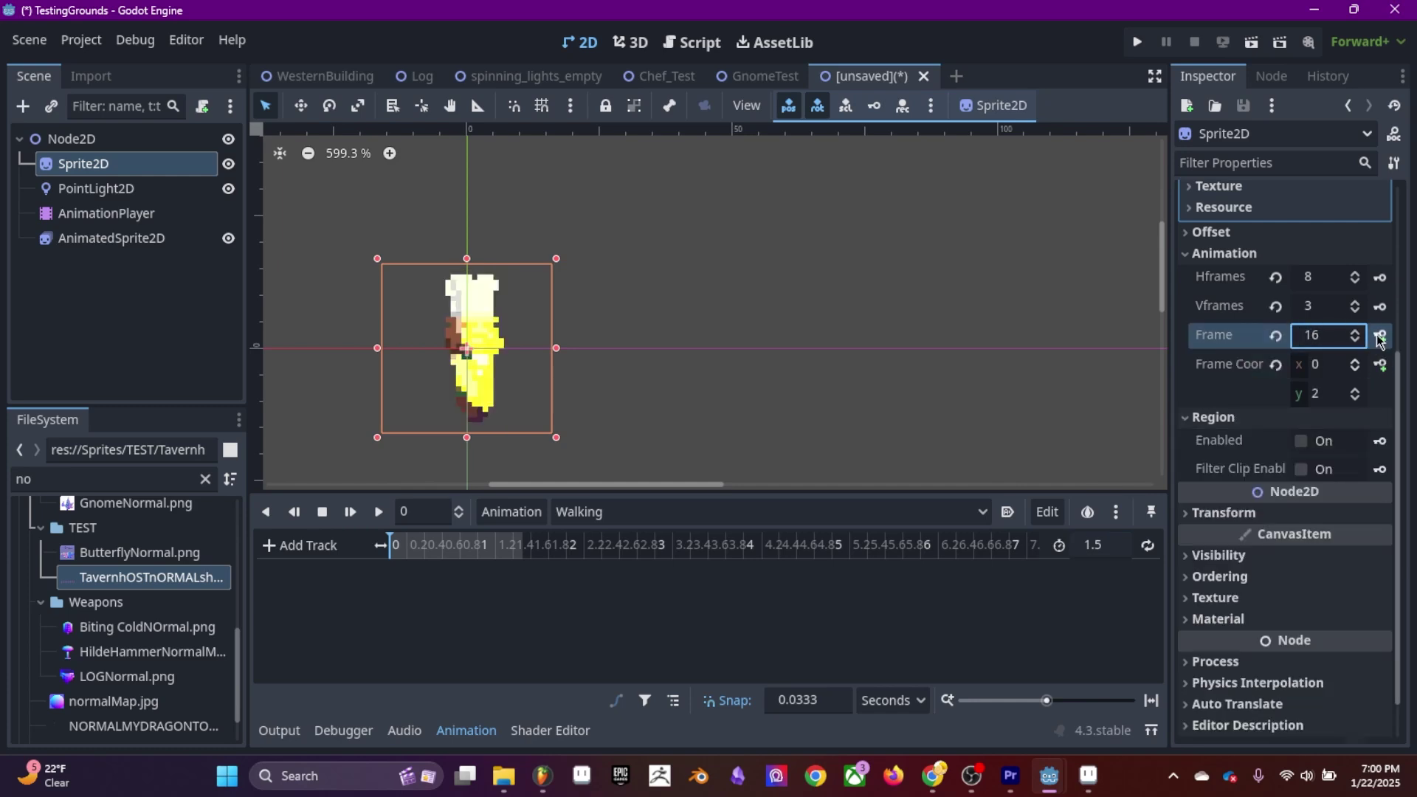
pyautogui.click(1380, 336)
pyautogui.click(636, 448)
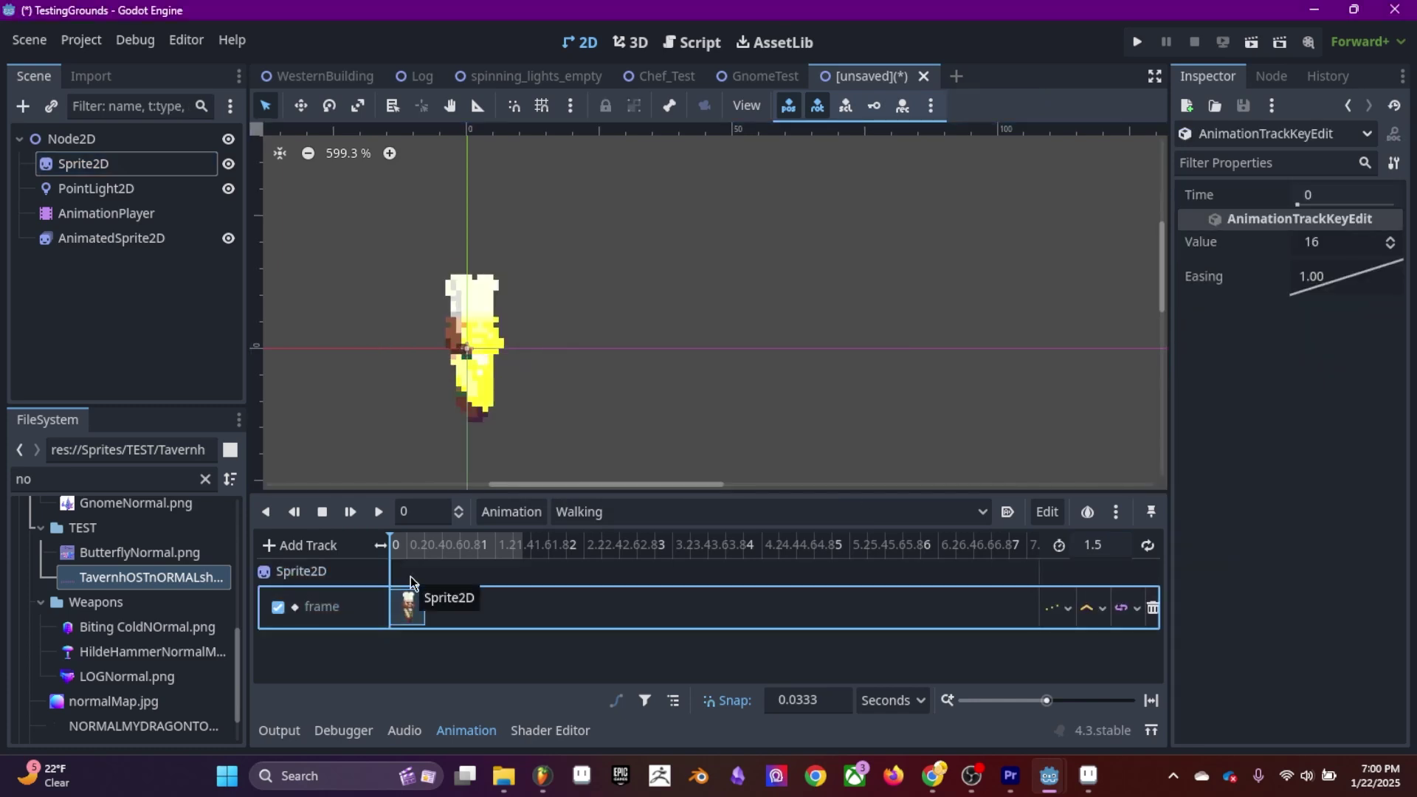
pyautogui.press('Delete')
pyautogui.click(1382, 338)
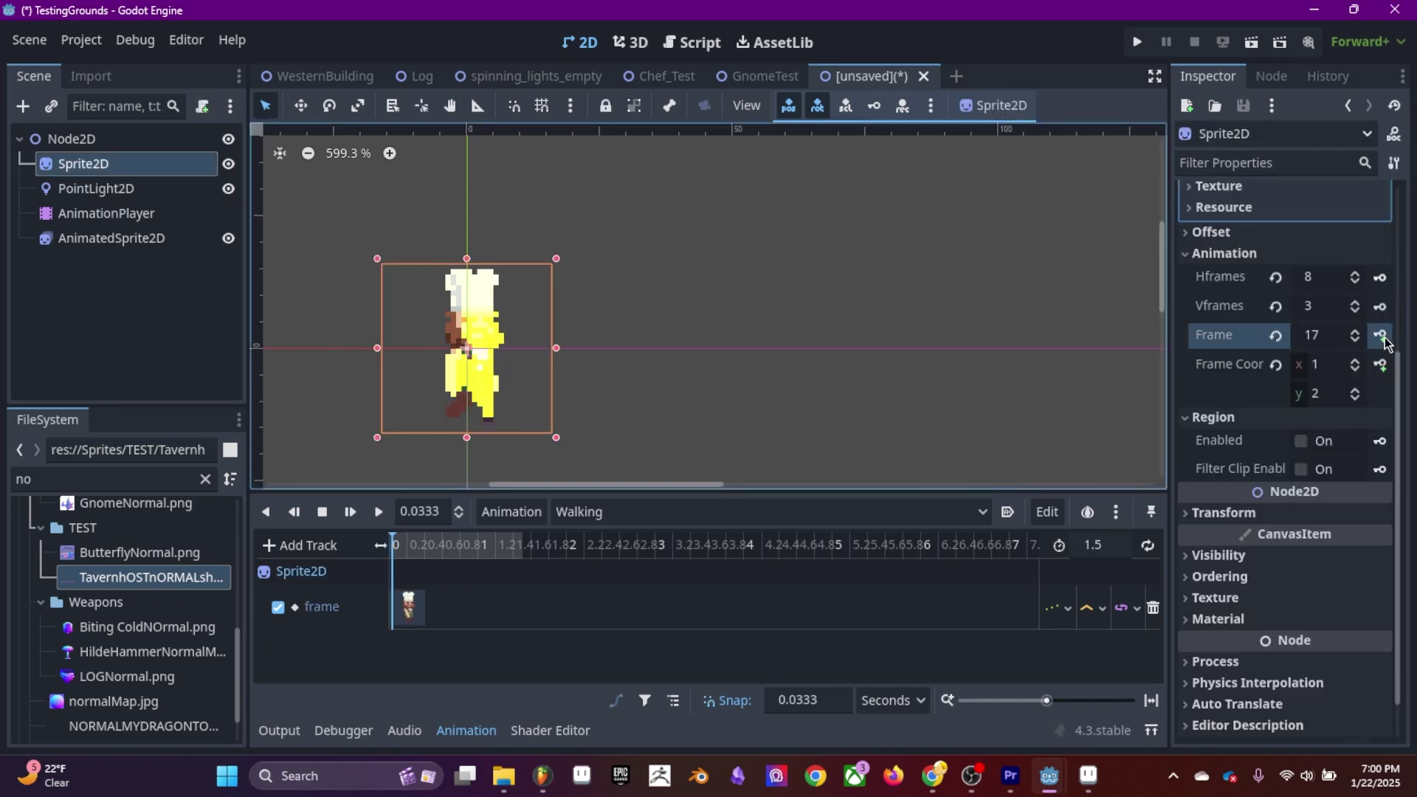
pyautogui.click(1381, 337)
pyautogui.click(1381, 337)
pyautogui.click(1382, 337)
pyautogui.click(1381, 337)
pyautogui.click(1381, 337)
pyautogui.click(1381, 337)
pyautogui.click(1381, 338)
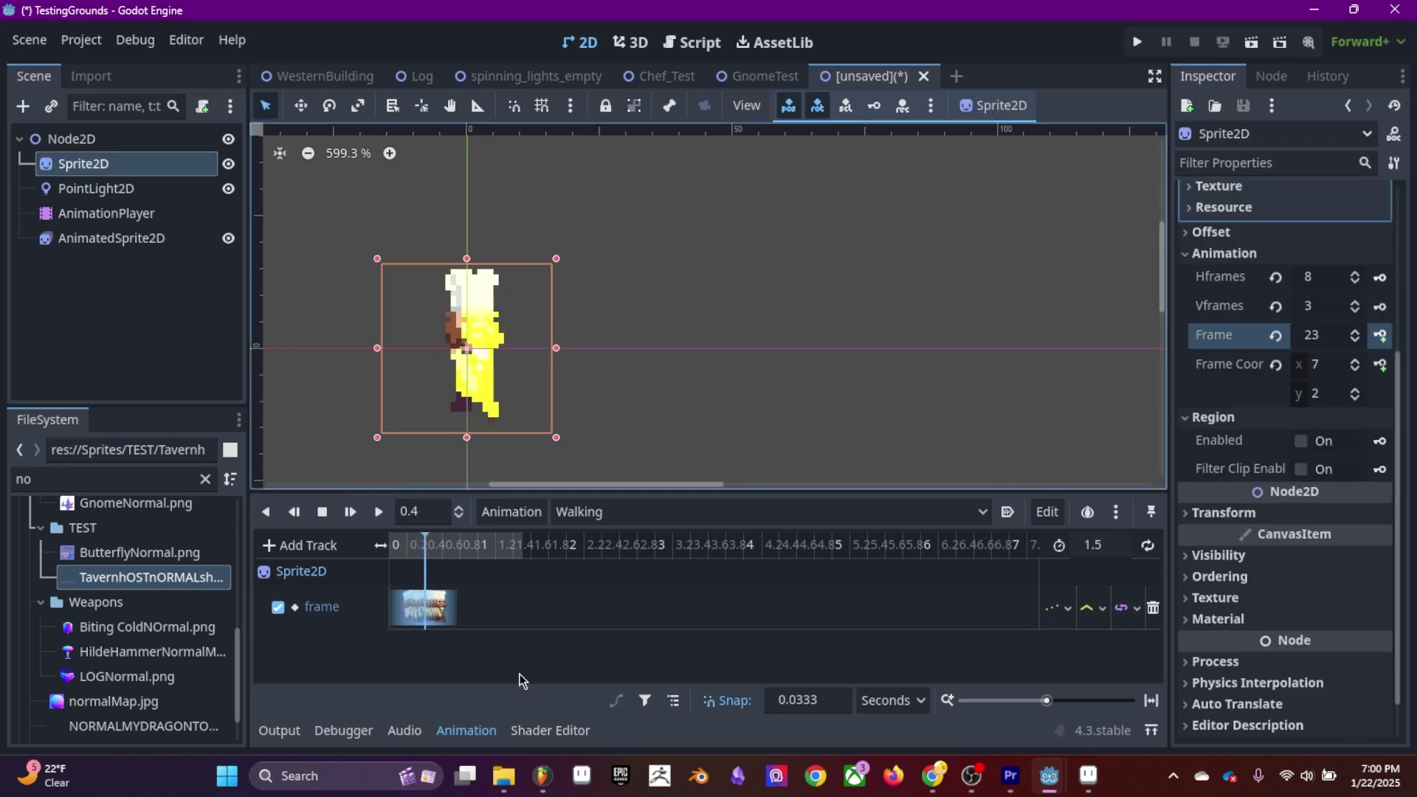
# Spread the frame keys along the timeline, set a 1 s length and play Walking.
pyautogui.keyDown('ctrl'); pyautogui.scroll(12, 472, 601); pyautogui.keyUp('ctrl')
pyautogui.moveTo(556, 673); pyautogui.dragTo(293, 682)
pyautogui.moveTo(740, 598); pyautogui.dragTo(1024, 611)
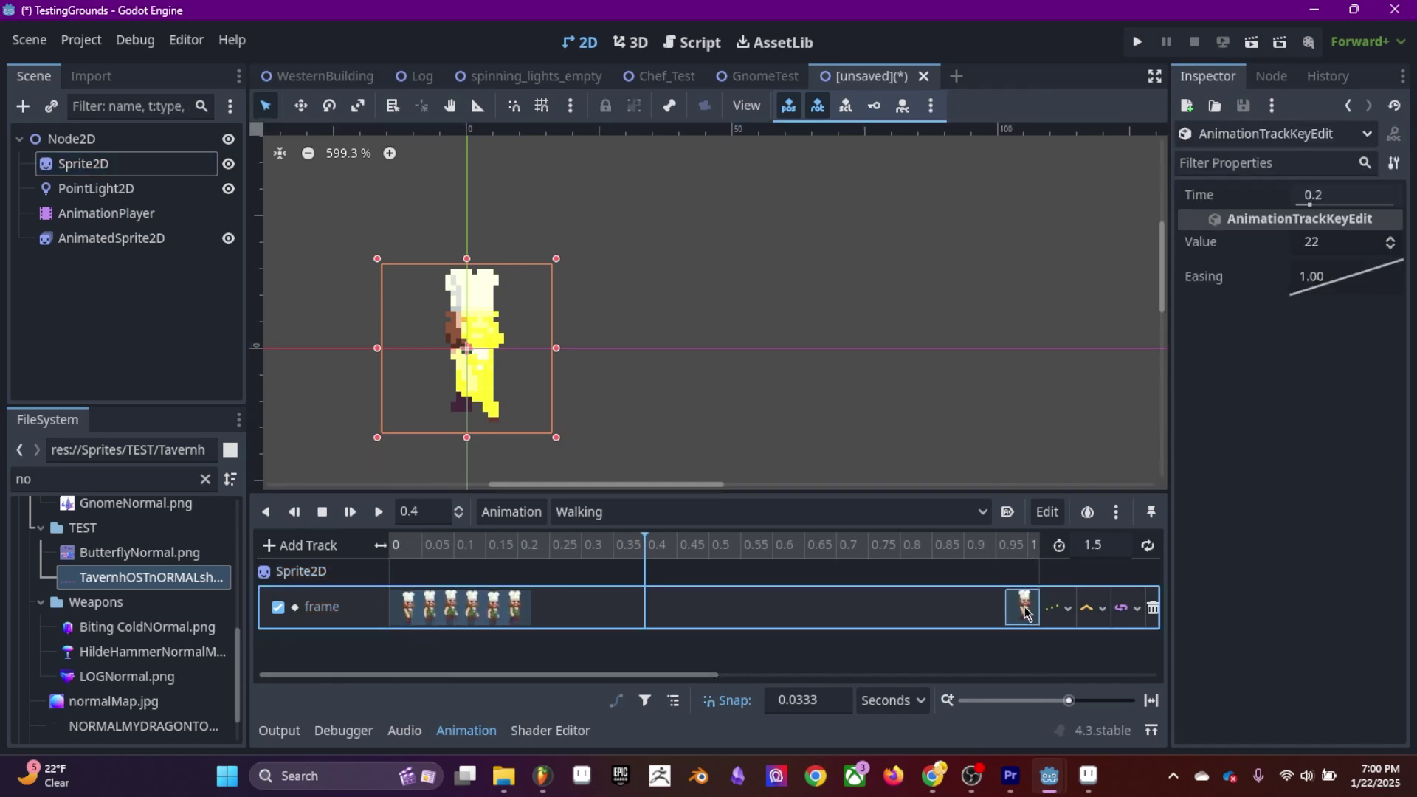
pyautogui.click(514, 607)
pyautogui.moveTo(515, 606); pyautogui.dragTo(705, 607)
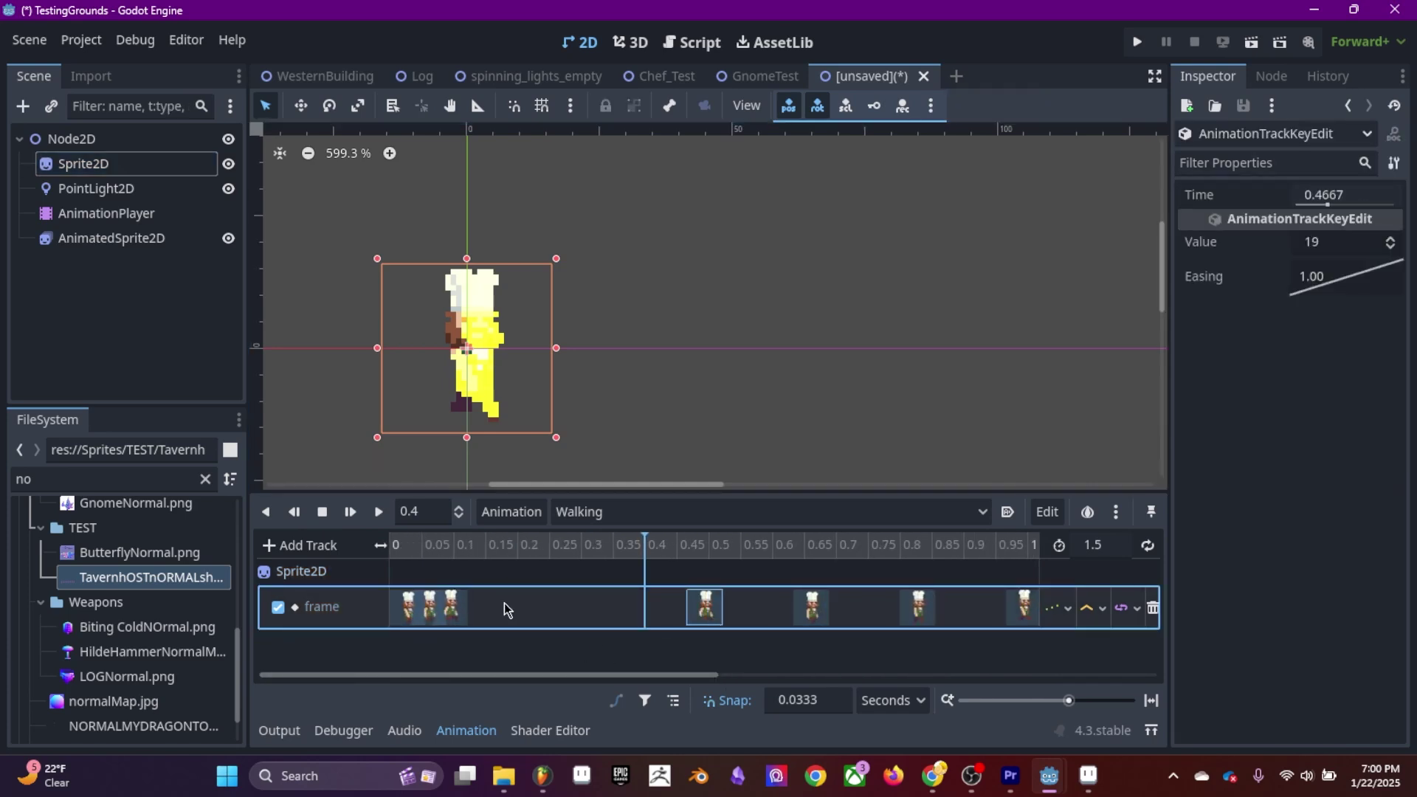
pyautogui.moveTo(451, 606); pyautogui.dragTo(493, 607)
pyautogui.click(379, 511)
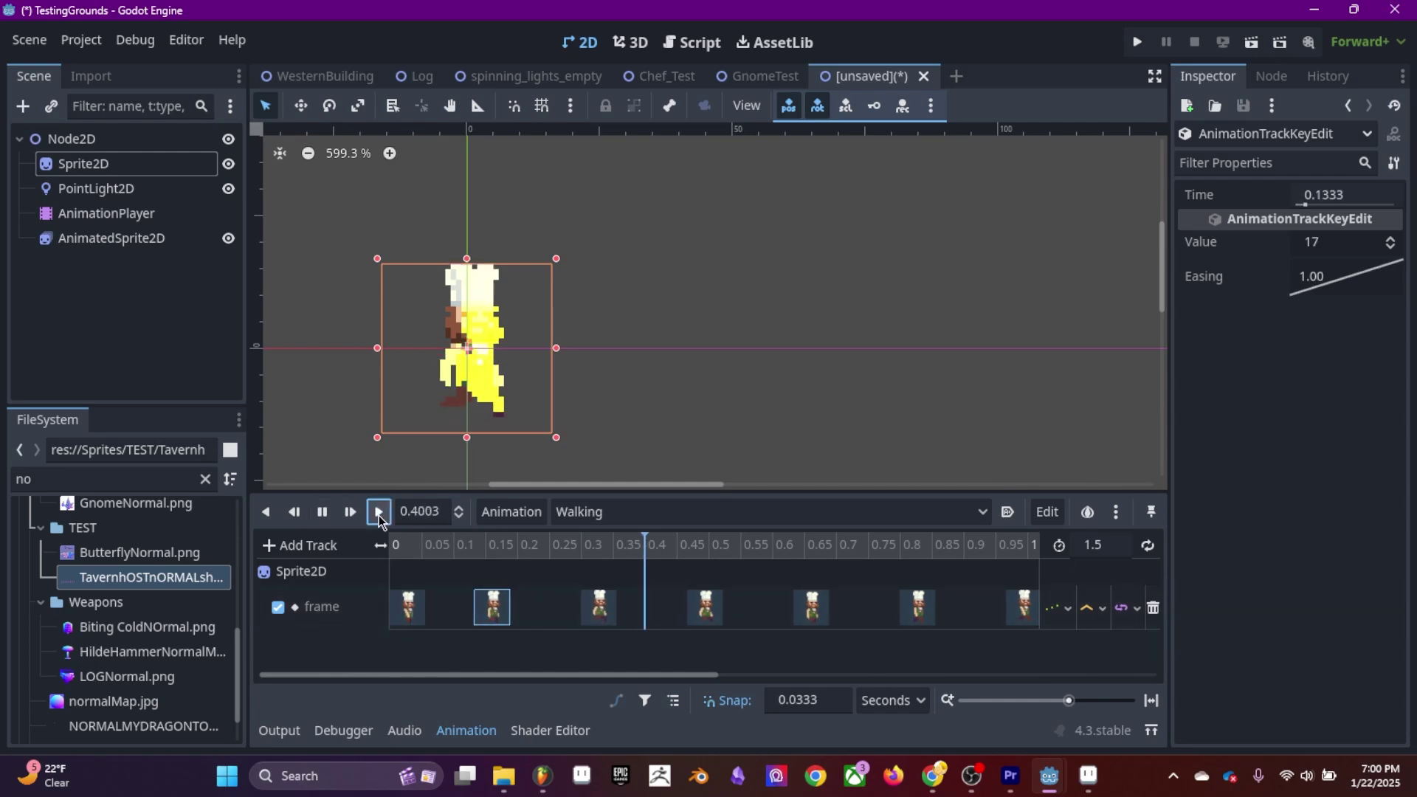
pyautogui.click(1095, 545)
pyautogui.write('1')
pyautogui.press('Return')
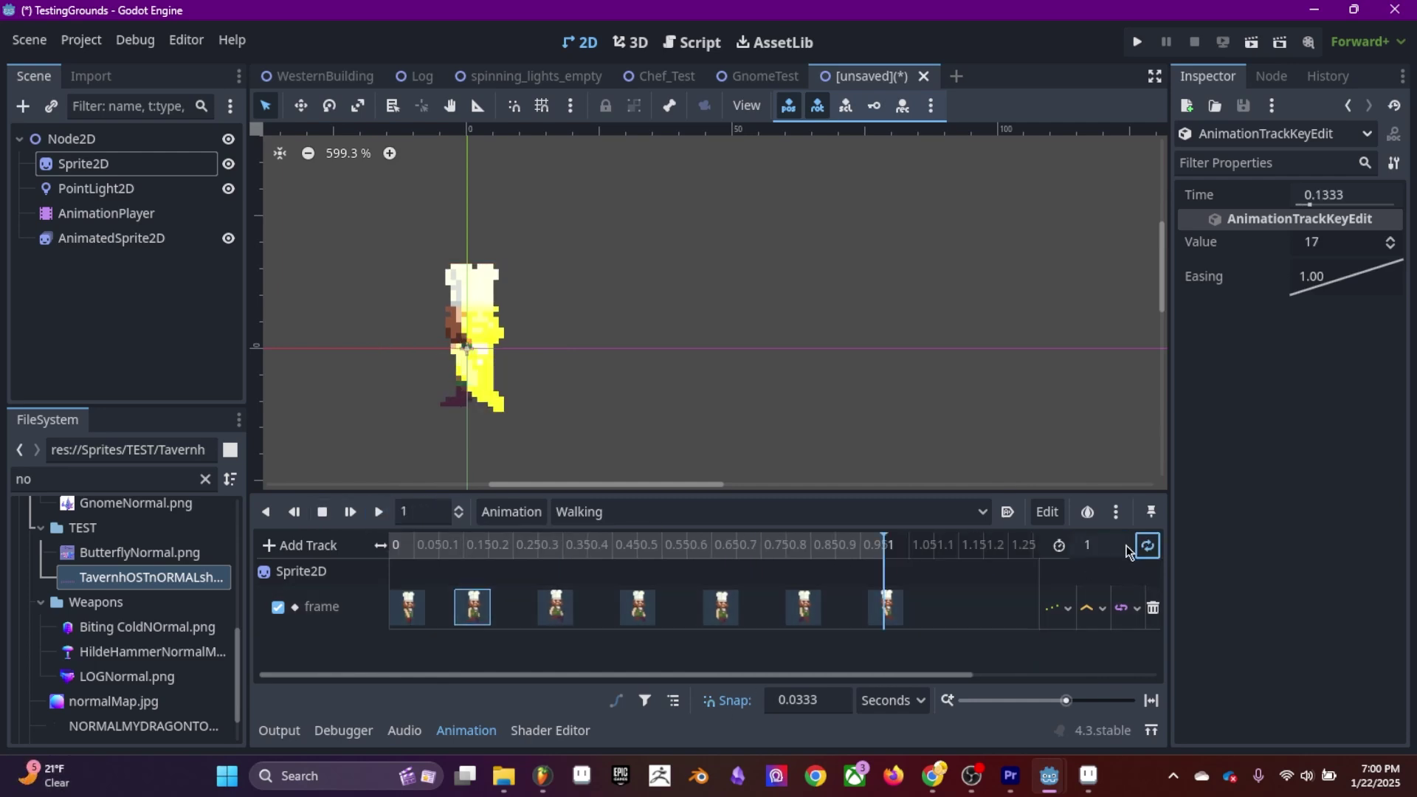
pyautogui.click(321, 511)
pyautogui.click(378, 512)
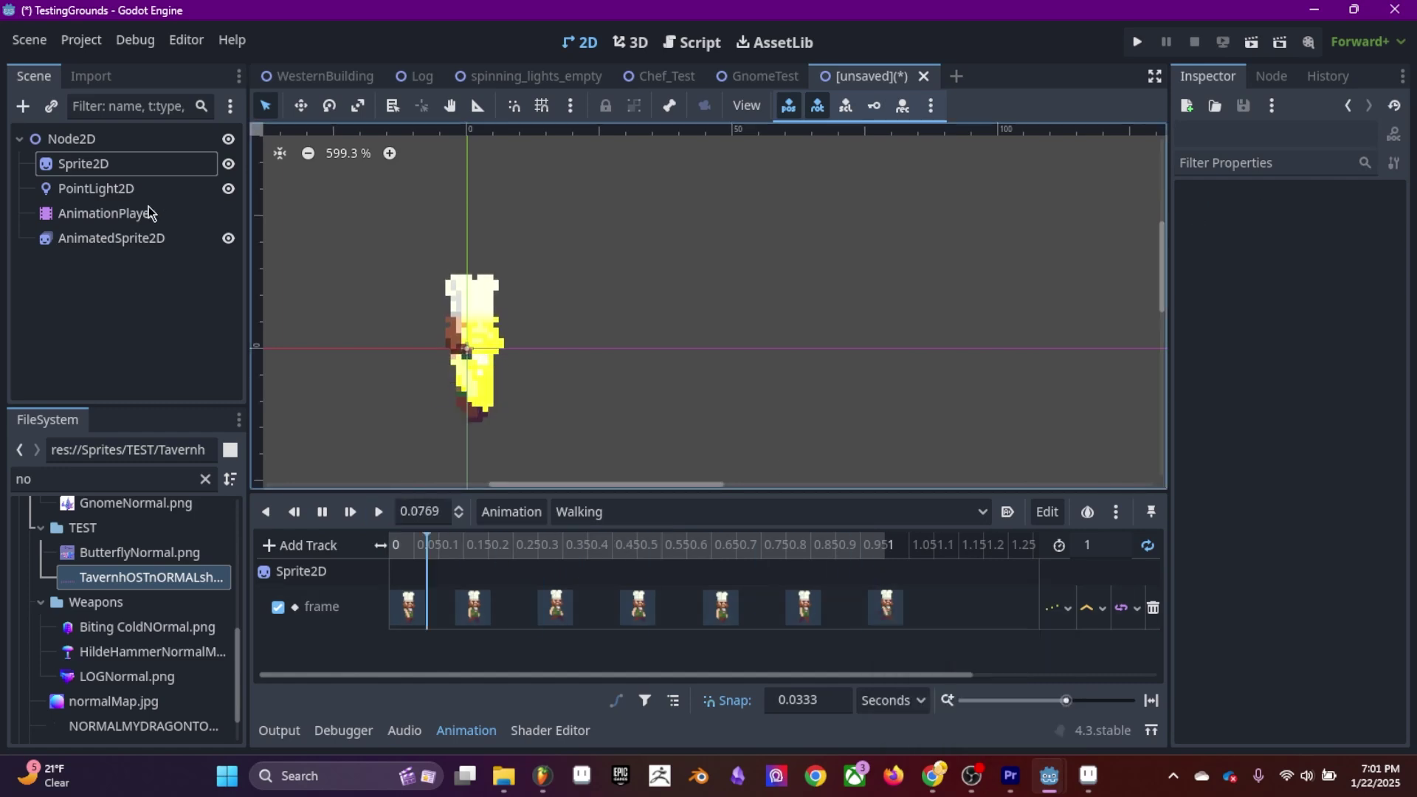
# Raise the PointLight2D energy to 12.88 and place it right of the chef.
pyautogui.click(96, 188)
pyautogui.moveTo(1299, 505); pyautogui.dragTo(1344, 514)
pyautogui.moveTo(583, 421); pyautogui.dragTo(379, 373)
pyautogui.moveTo(379, 374); pyautogui.dragTo(591, 335, button='middle')
pyautogui.moveTo(538, 332); pyautogui.dragTo(796, 393)
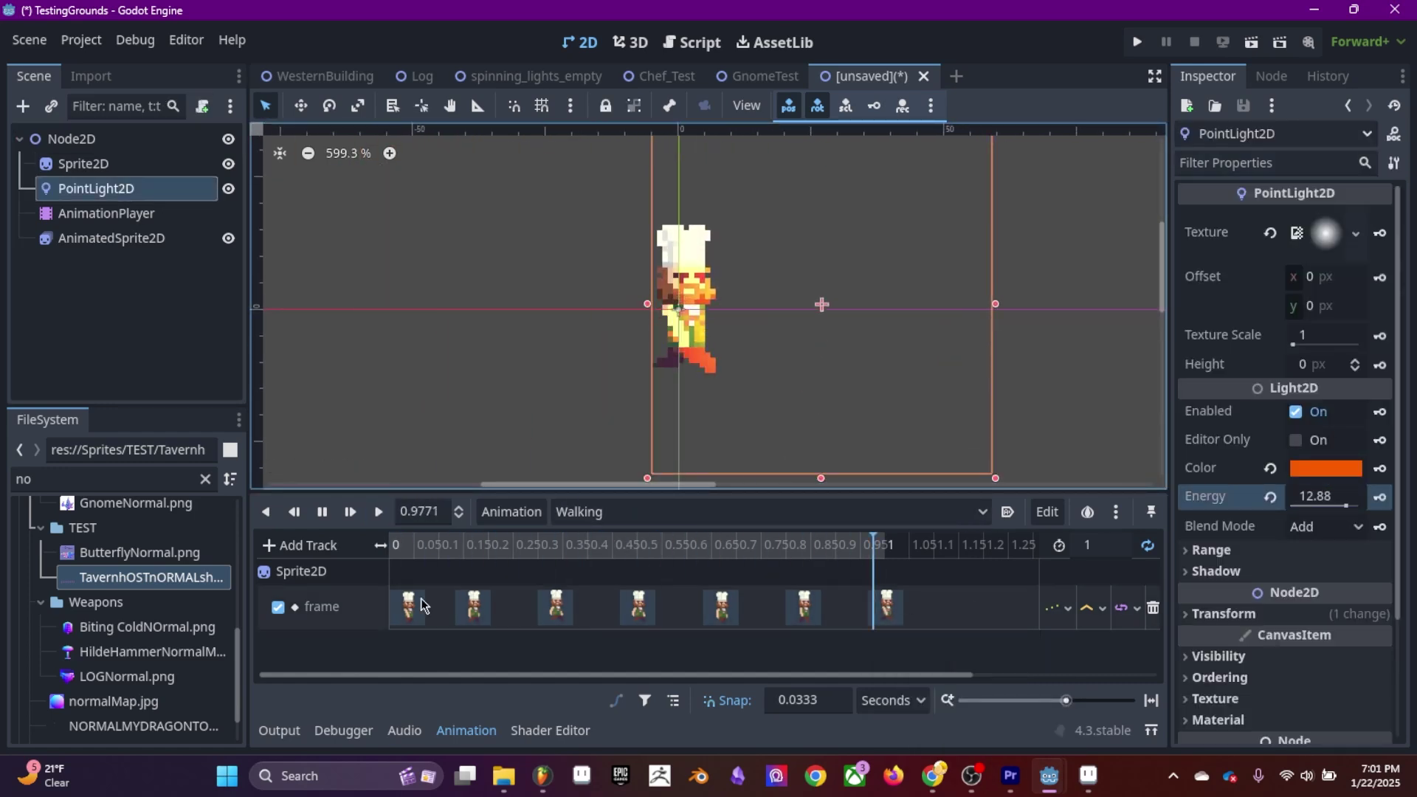
pyautogui.moveTo(477, 608); pyautogui.dragTo(460, 608)
# Space the frame keys at 0.1 s steps up to 0.6 s and set length 0.7 s.
pyautogui.moveTo(563, 610); pyautogui.dragTo(513, 612)
pyautogui.moveTo(644, 614); pyautogui.dragTo(560, 616)
pyautogui.moveTo(725, 615); pyautogui.dragTo(610, 614)
pyautogui.moveTo(802, 611); pyautogui.dragTo(656, 614)
pyautogui.moveTo(886, 614); pyautogui.dragTo(706, 616)
pyautogui.click(1095, 546)
pyautogui.write('0.7')
pyautogui.press('Return')
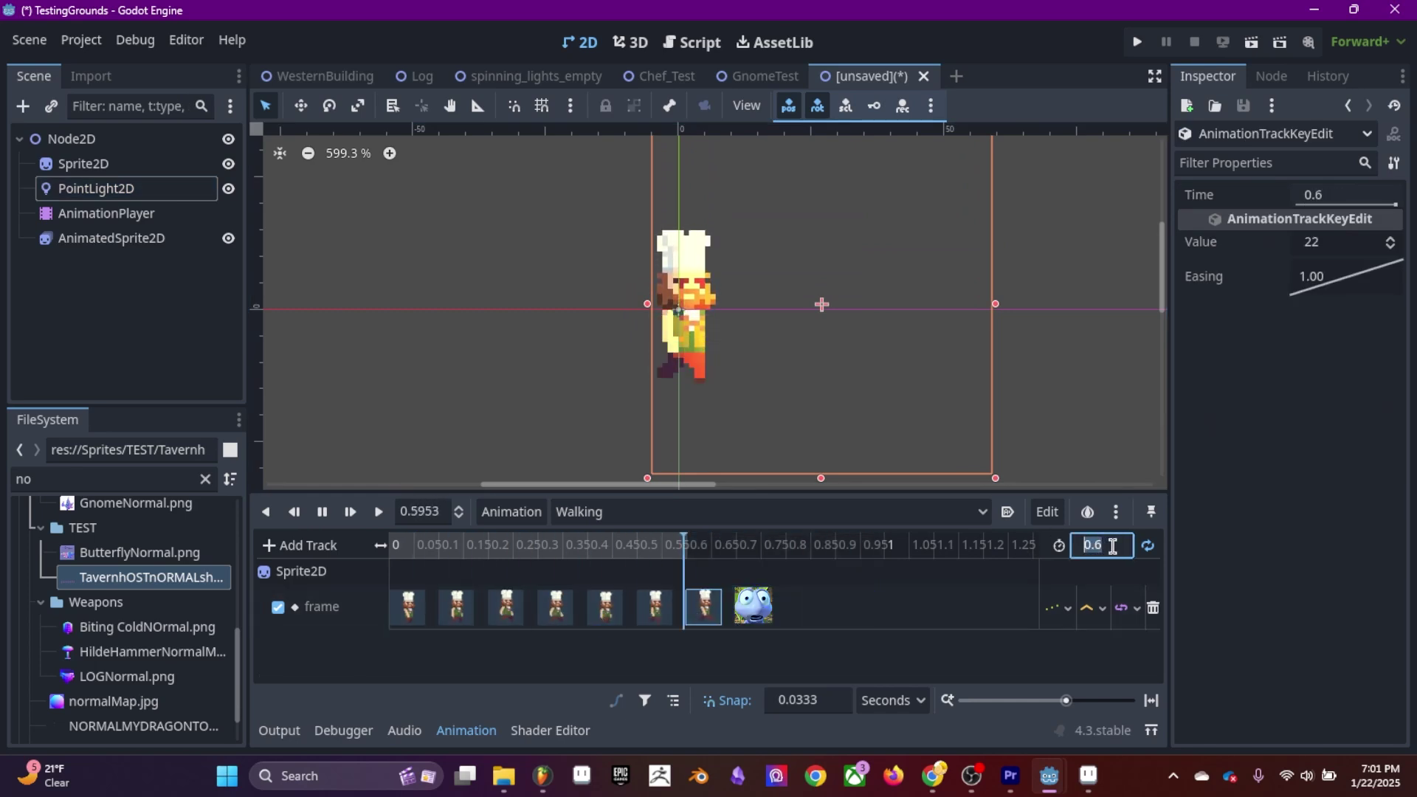
pyautogui.moveTo(933, 332); pyautogui.dragTo(747, 376)
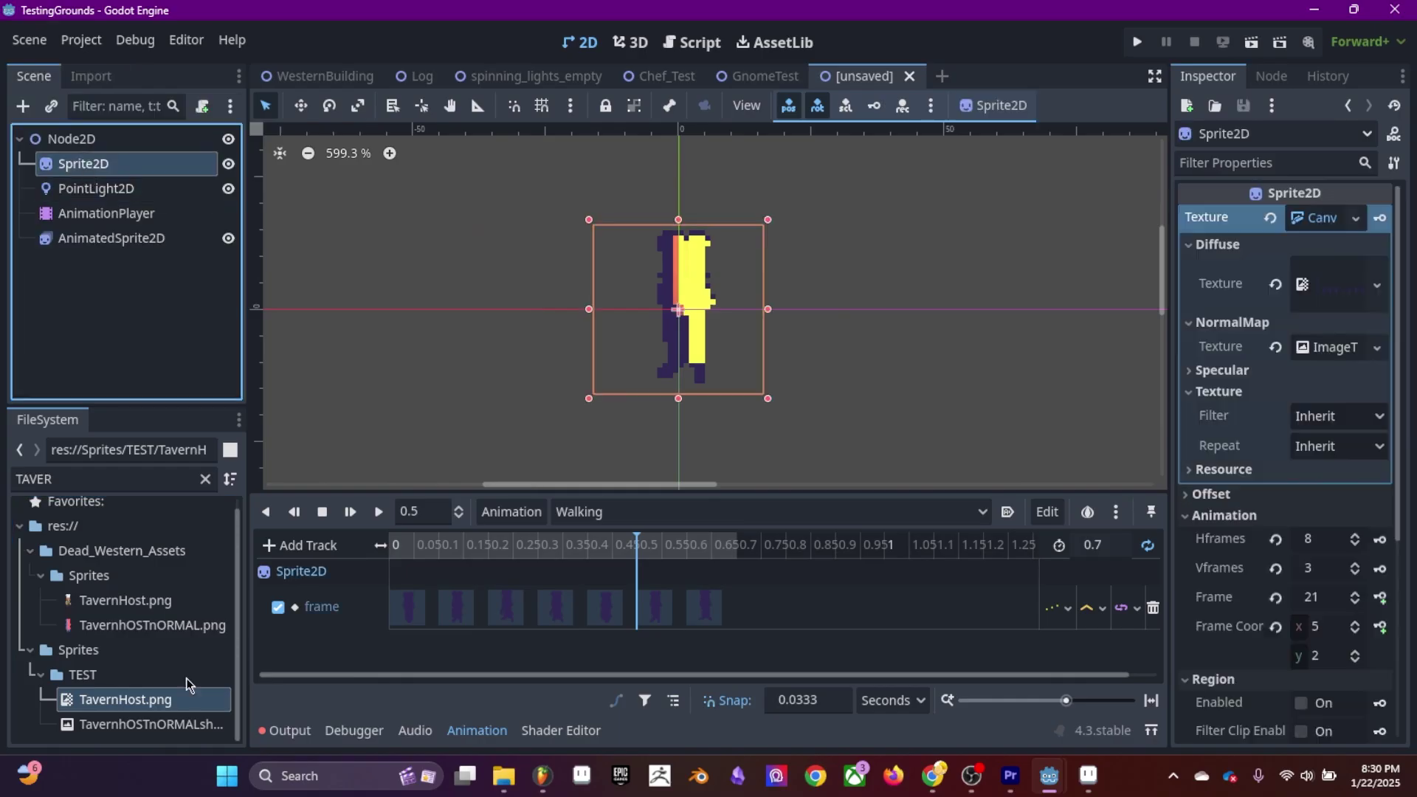
# Assign TavernHost.png as diffuse and the normal-map sheet as normal texture, reimporting it as Texture2D.
pyautogui.moveTo(125, 699); pyautogui.dragTo(1329, 285)
pyautogui.moveTo(151, 724); pyautogui.dragTo(965, 369)
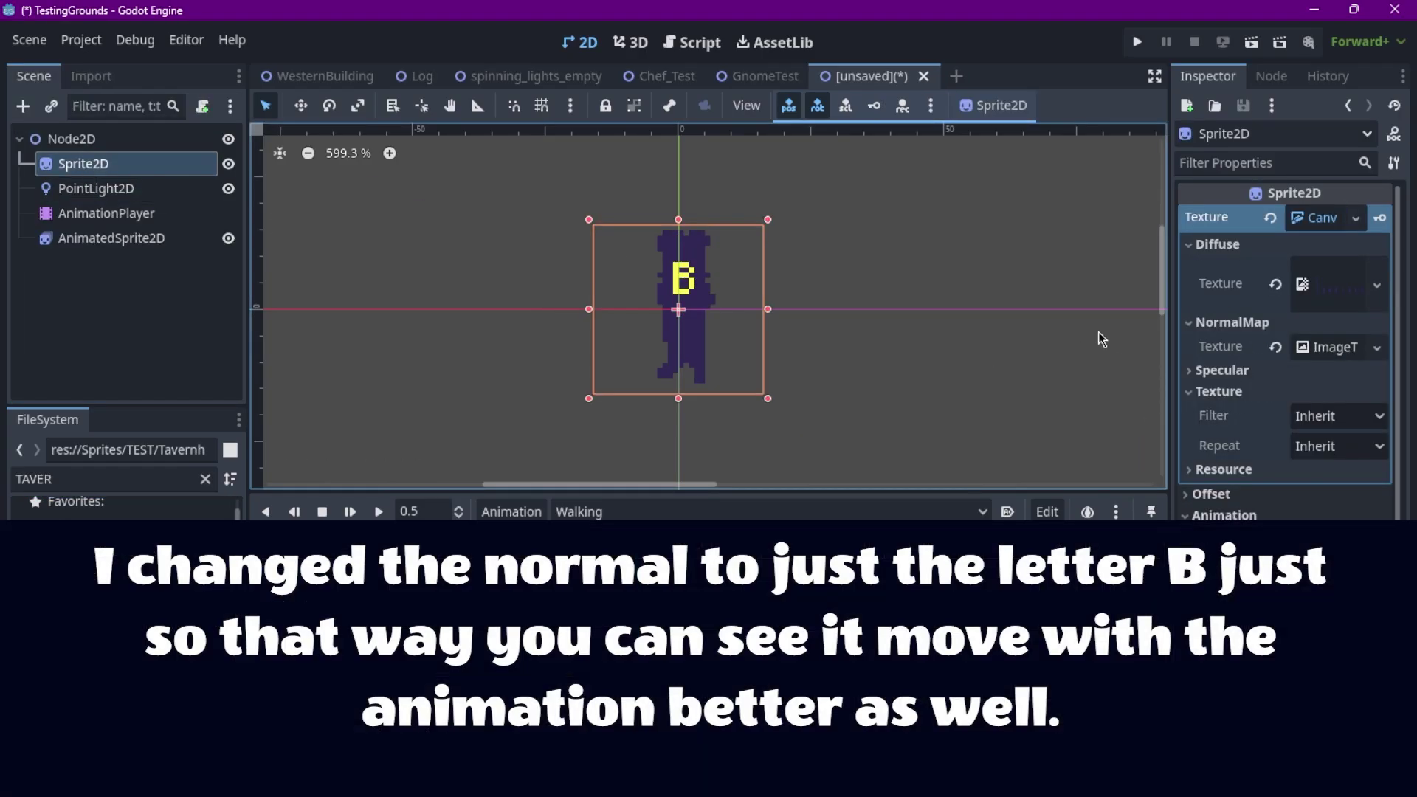
pyautogui.click(91, 76)
pyautogui.click(126, 164)
pyautogui.click(74, 310)
pyautogui.click(219, 161)
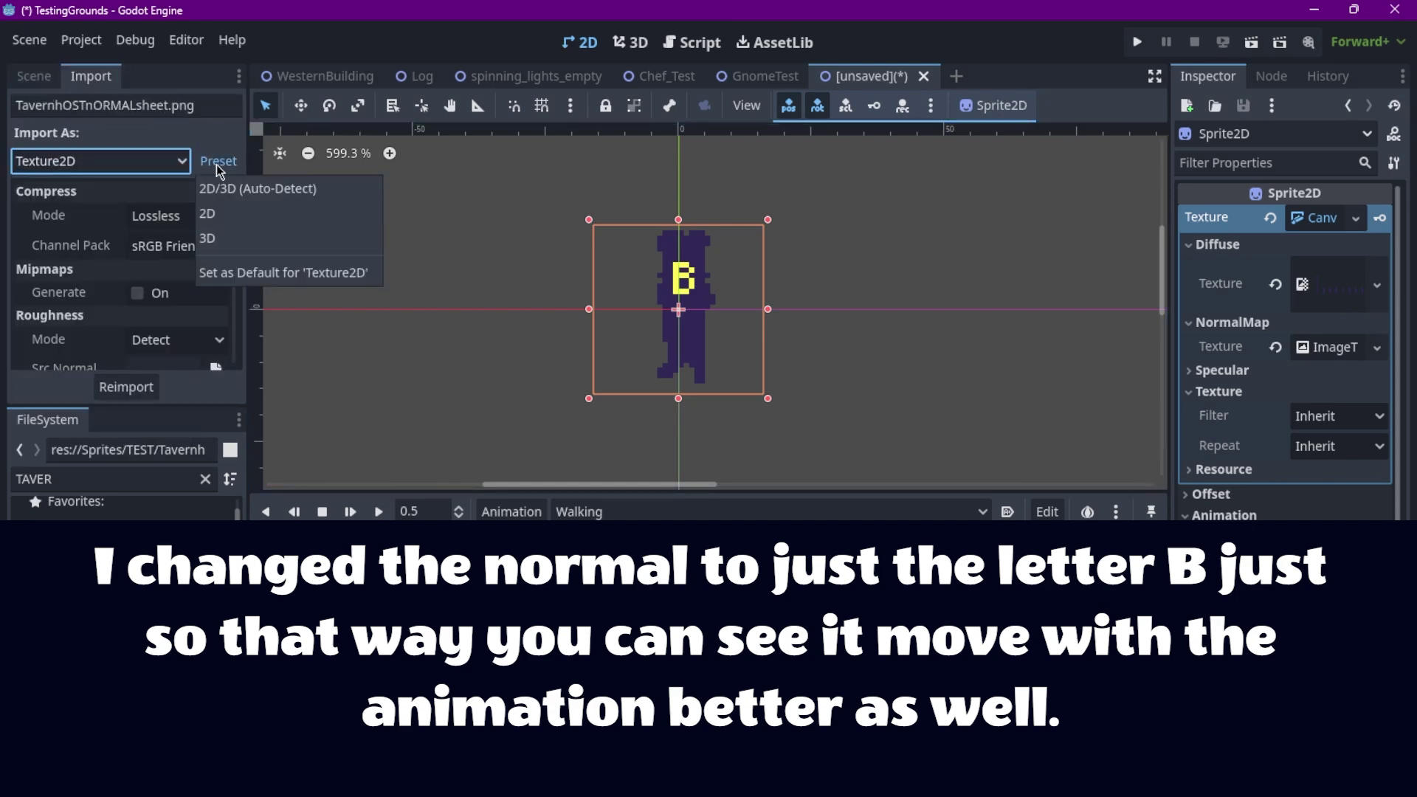
pyautogui.click(126, 387)
pyautogui.click(631, 434)
# Reimport the normal-map sheet as Image, then play Walking and move the light across the sprite.
pyautogui.click(99, 161)
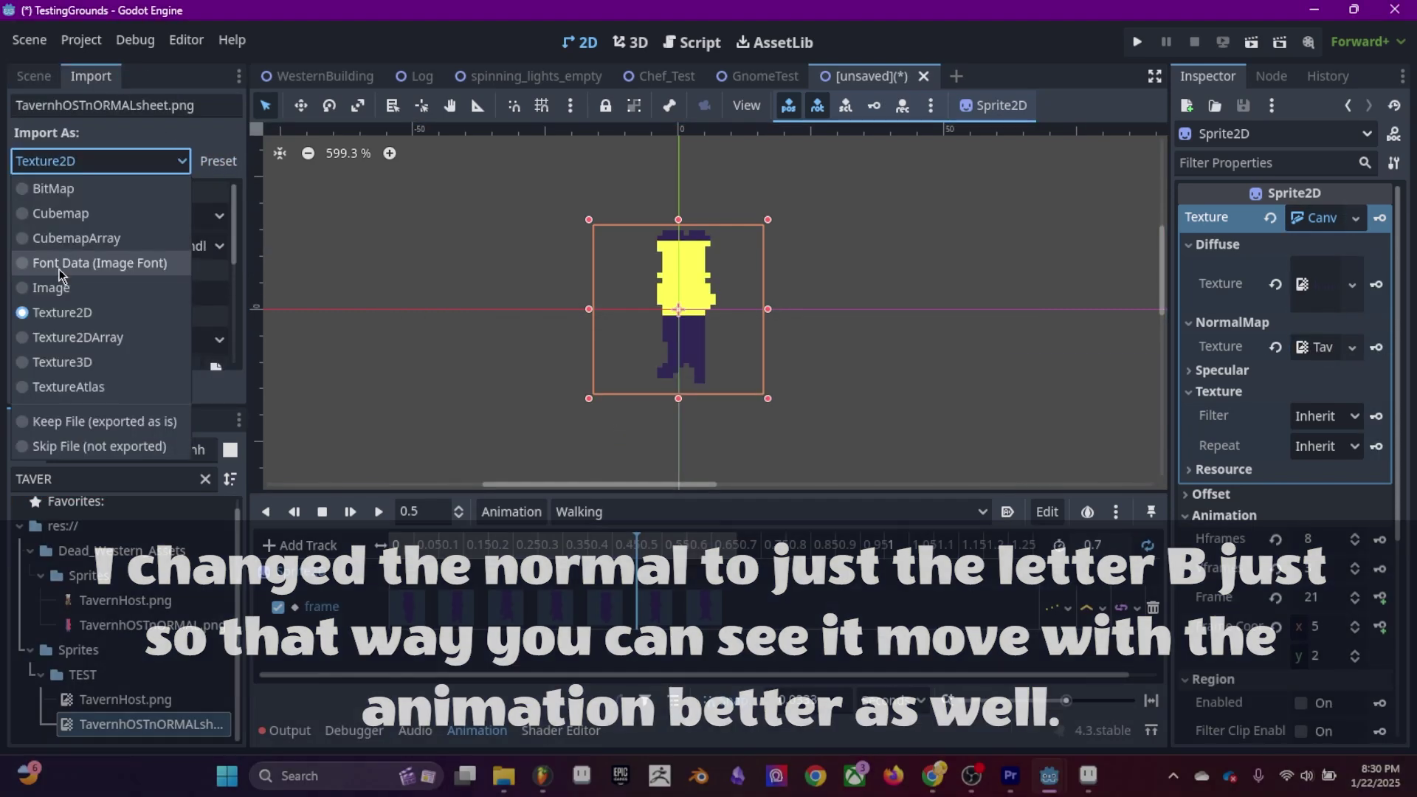
pyautogui.click(57, 285)
pyautogui.click(145, 391)
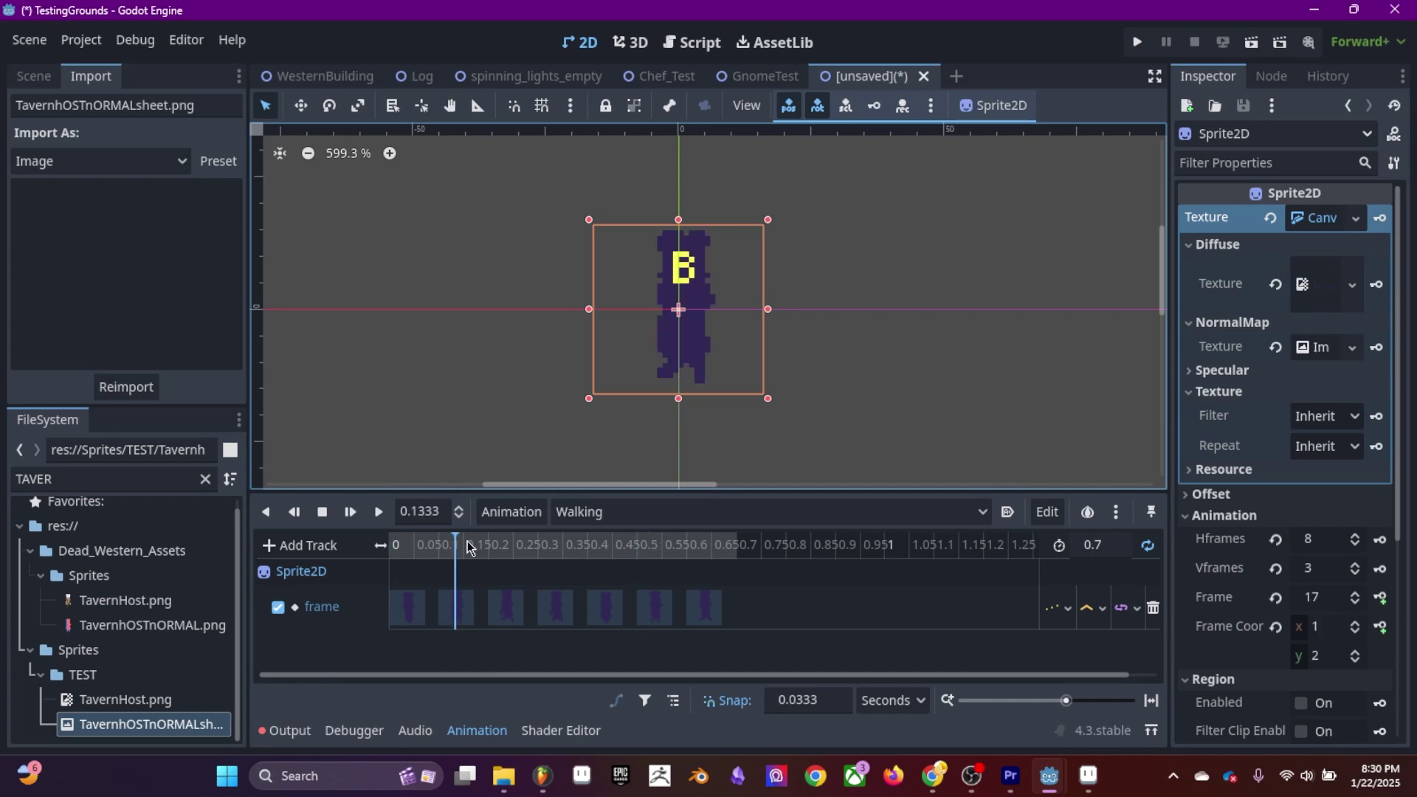
pyautogui.click(377, 511)
pyautogui.click(51, 76)
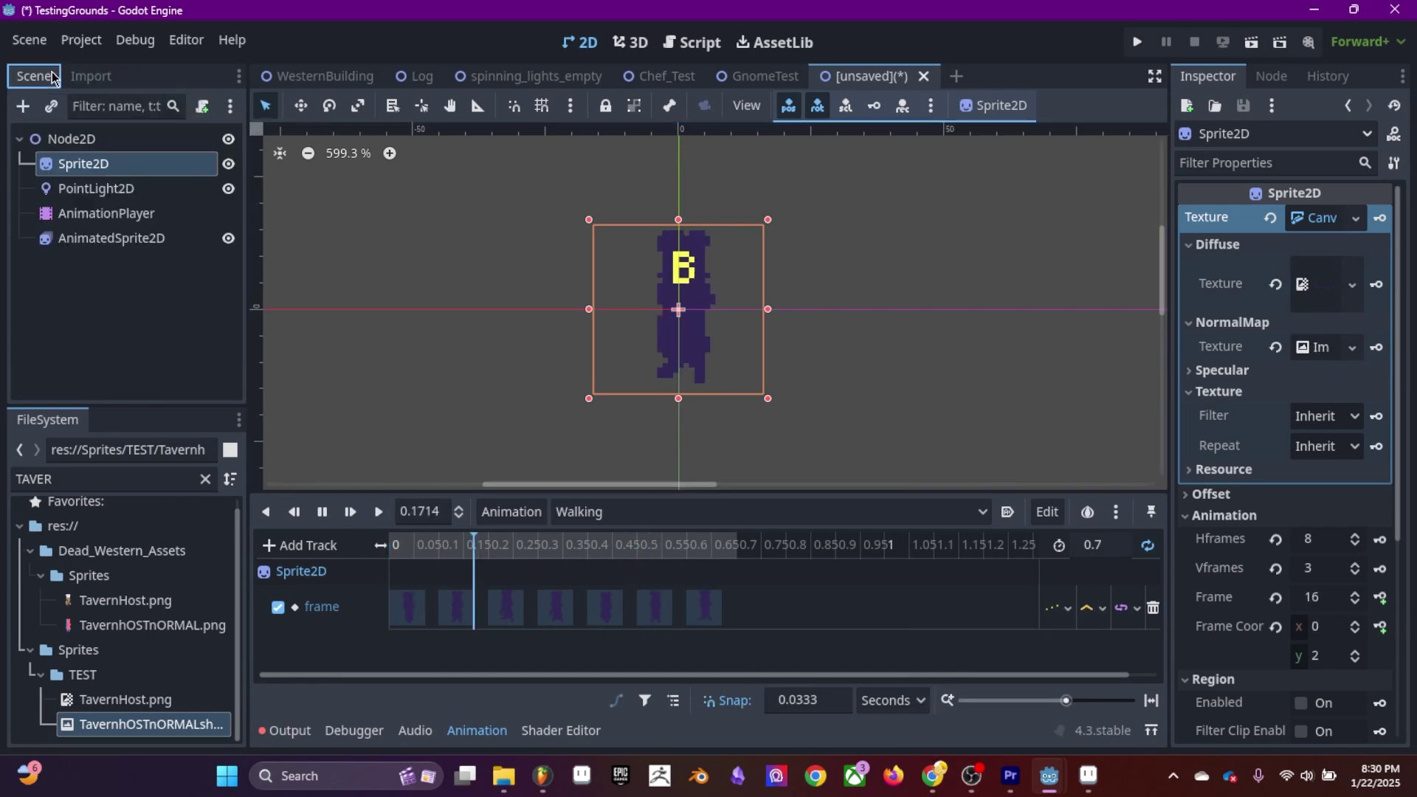
pyautogui.click(96, 188)
pyautogui.moveTo(992, 240)
pyautogui.mouseDown()
pyautogui.moveTo(981, 237)
pyautogui.moveTo(995, 242)
pyautogui.mouseUp()
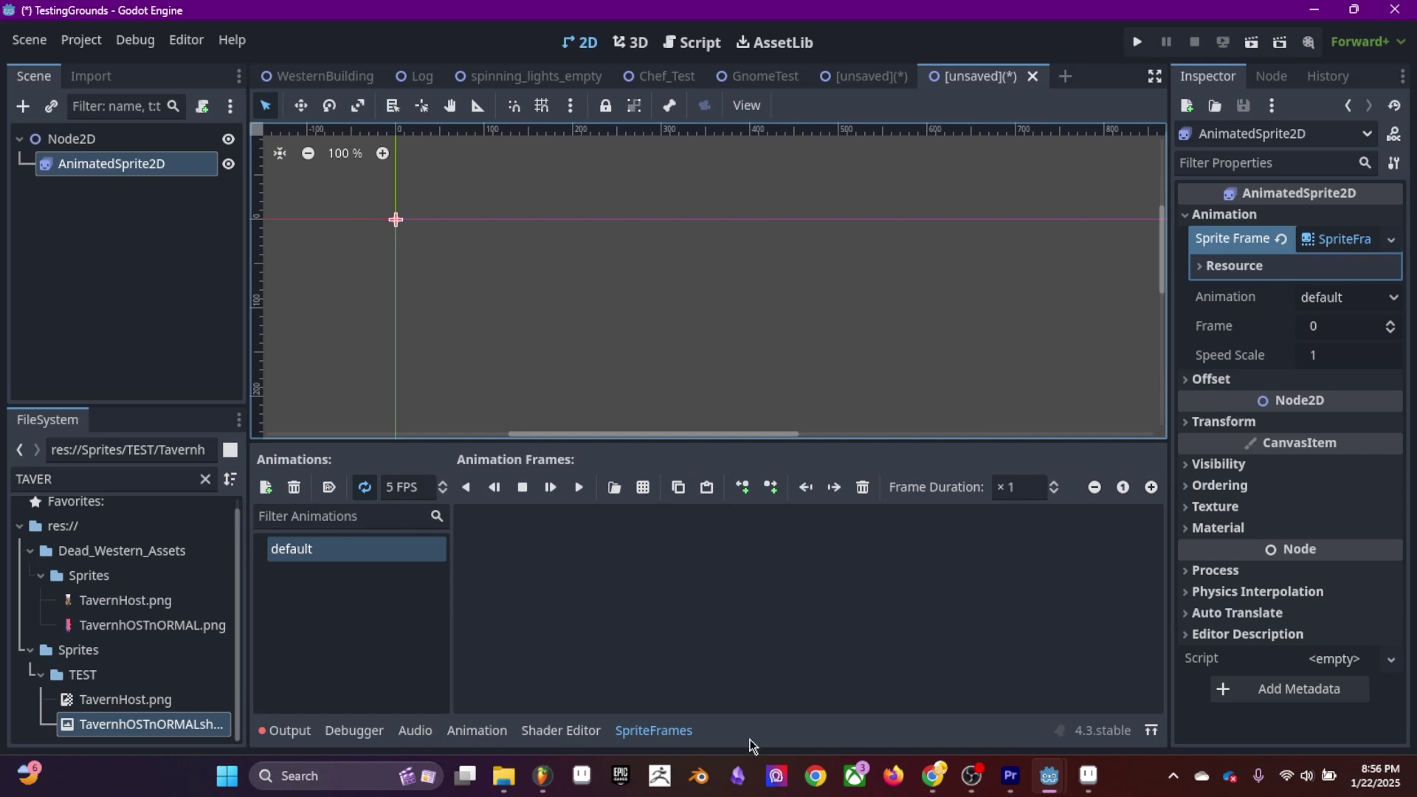
# Add a Sprite2D child under the root Node2D.
pyautogui.click(575, 730)
pyautogui.click(650, 730)
pyautogui.click(66, 139)
pyautogui.click(22, 105)
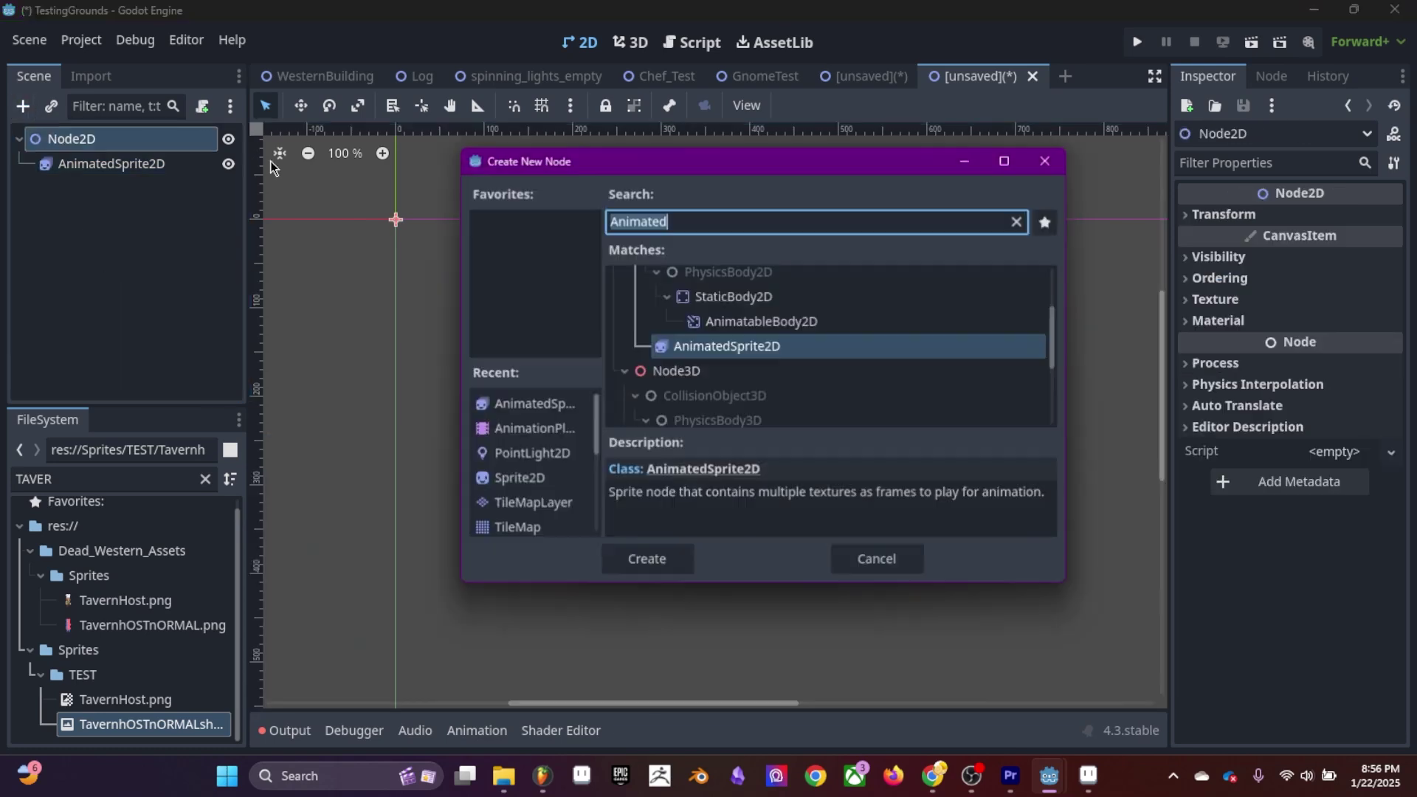
pyautogui.write('Sprite')
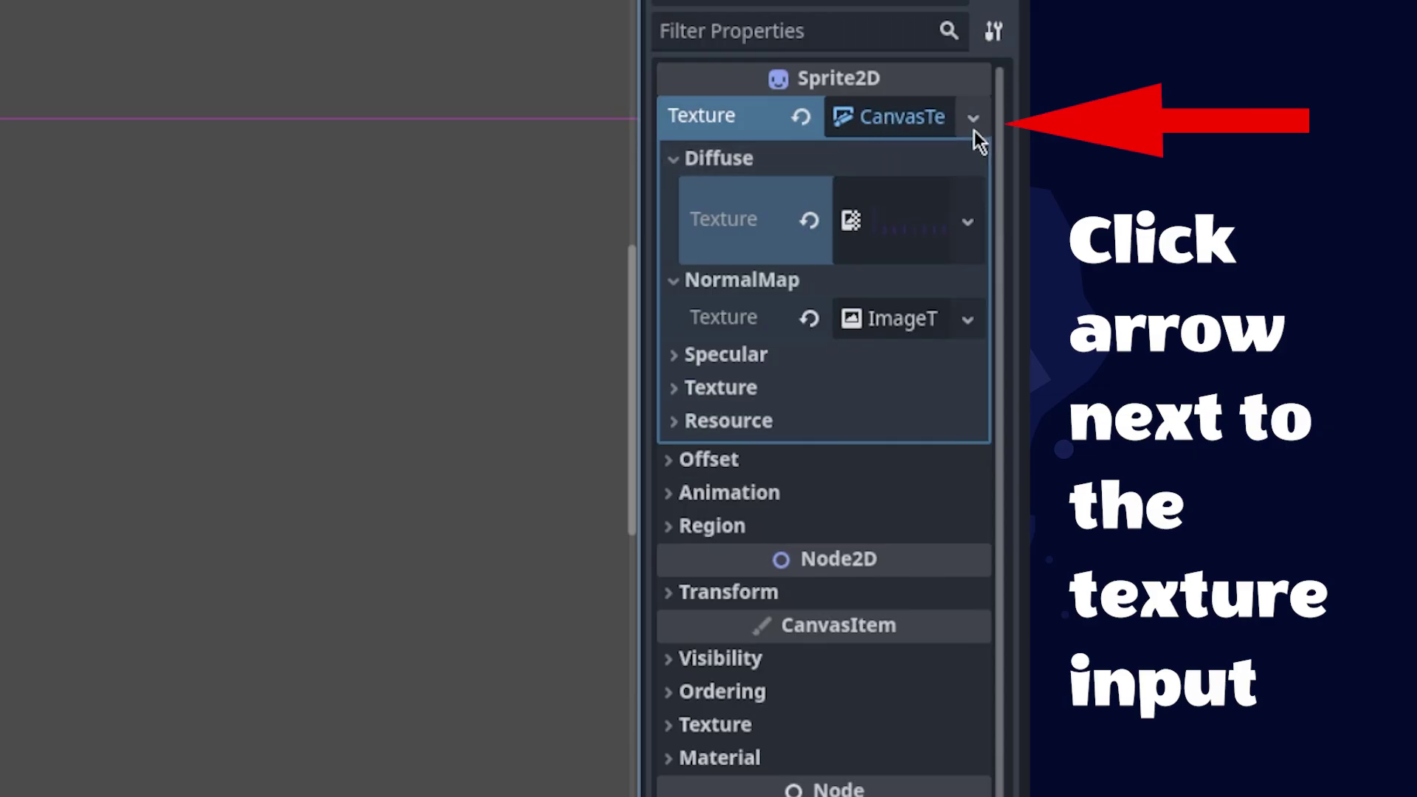
# Save the sprite's CanvasTexture as a .tres resource file.
pyautogui.click(973, 121)
pyautogui.scroll(-4, 844, 342)
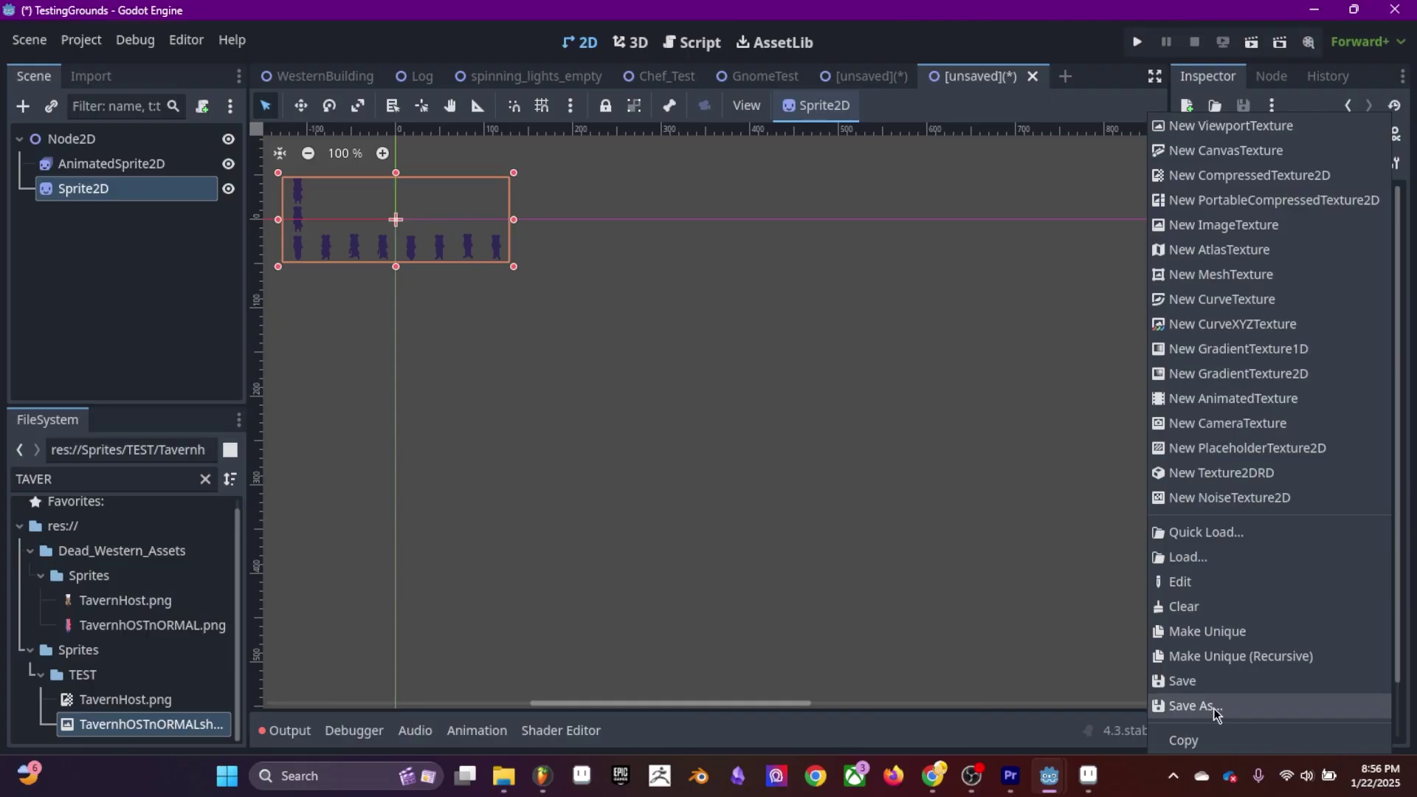
pyautogui.click(717, 729)
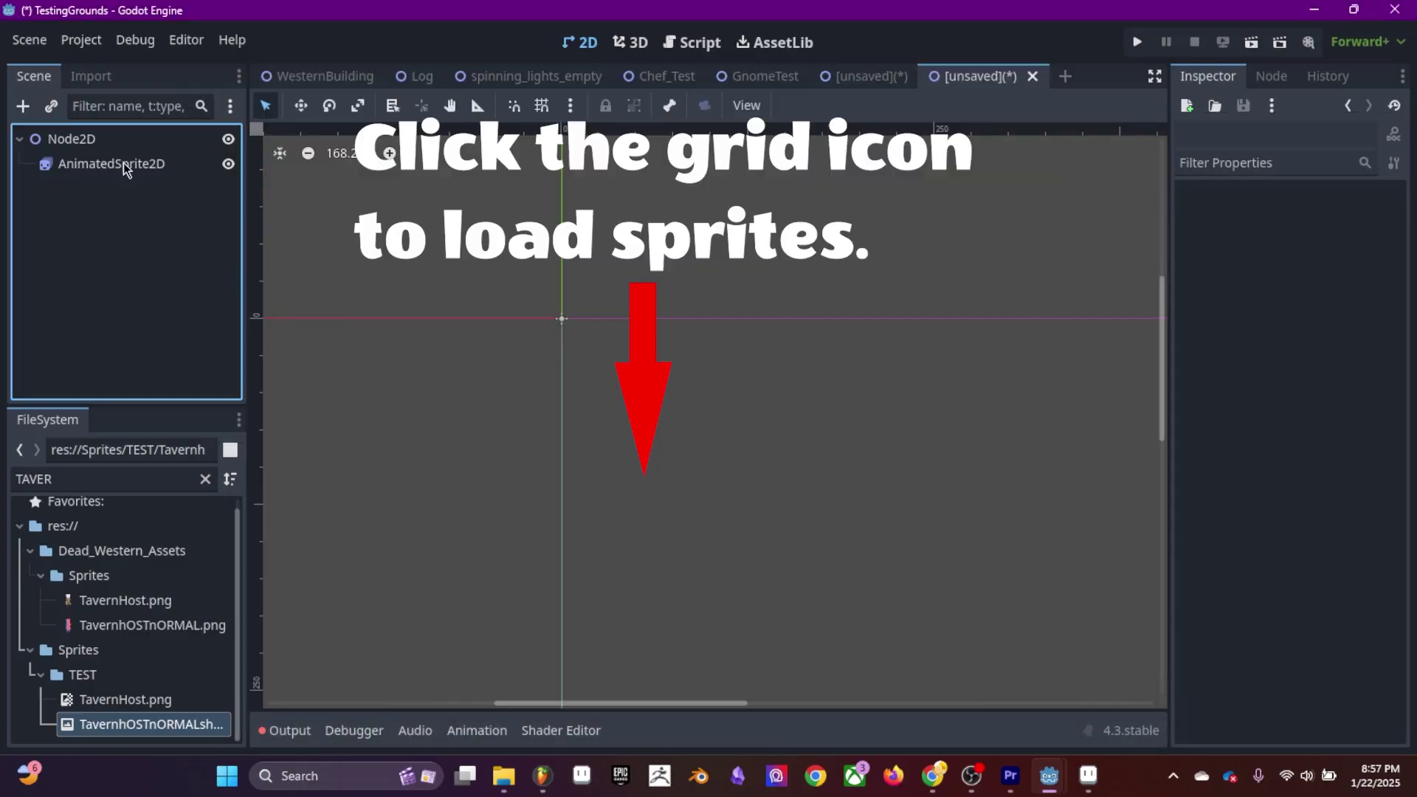
pyautogui.click(110, 163)
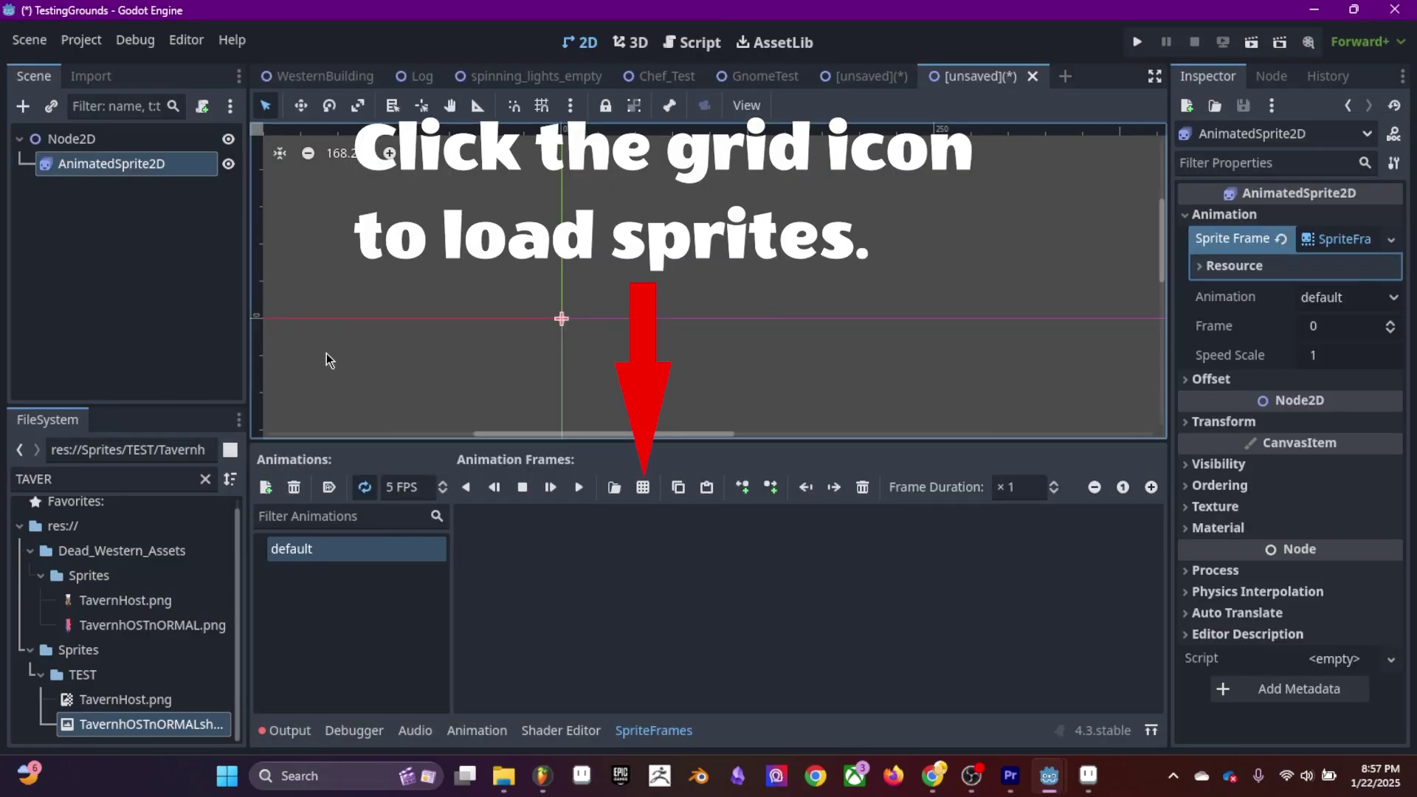
# Fill the default animation with frames from CHEFSPRITESHEET.tres and add a child PointLight2D.
pyautogui.click(644, 487)
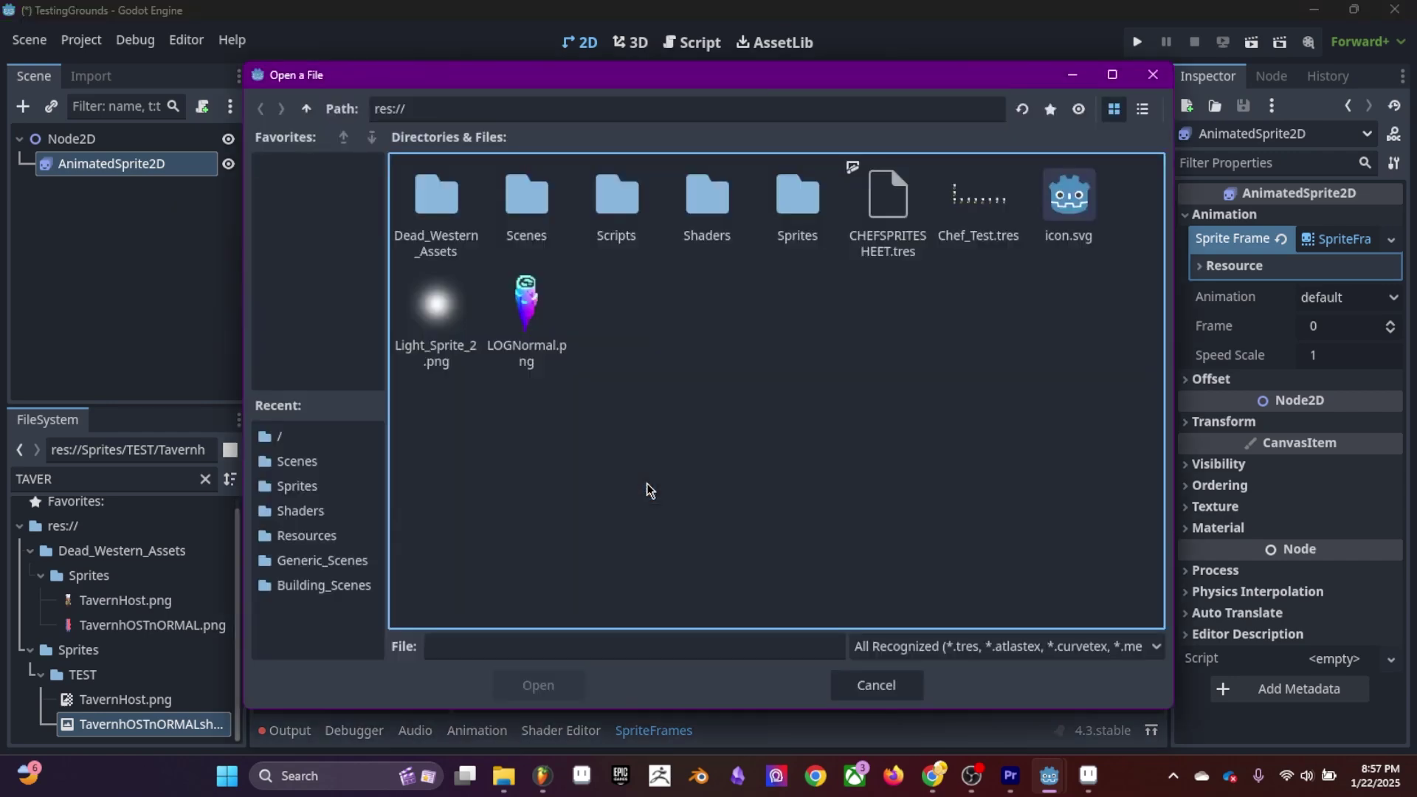
pyautogui.doubleClick(907, 223)
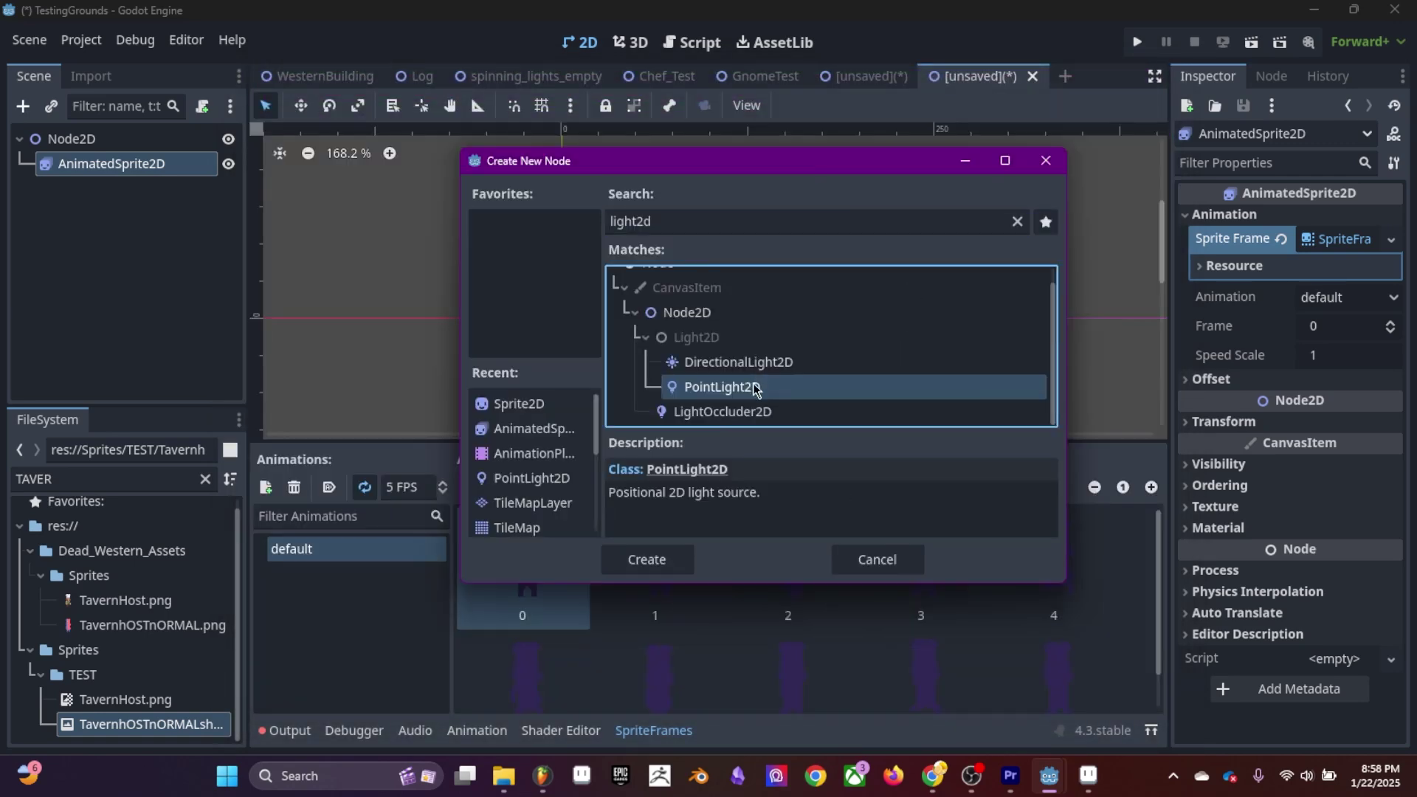
pyautogui.doubleClick(754, 389)
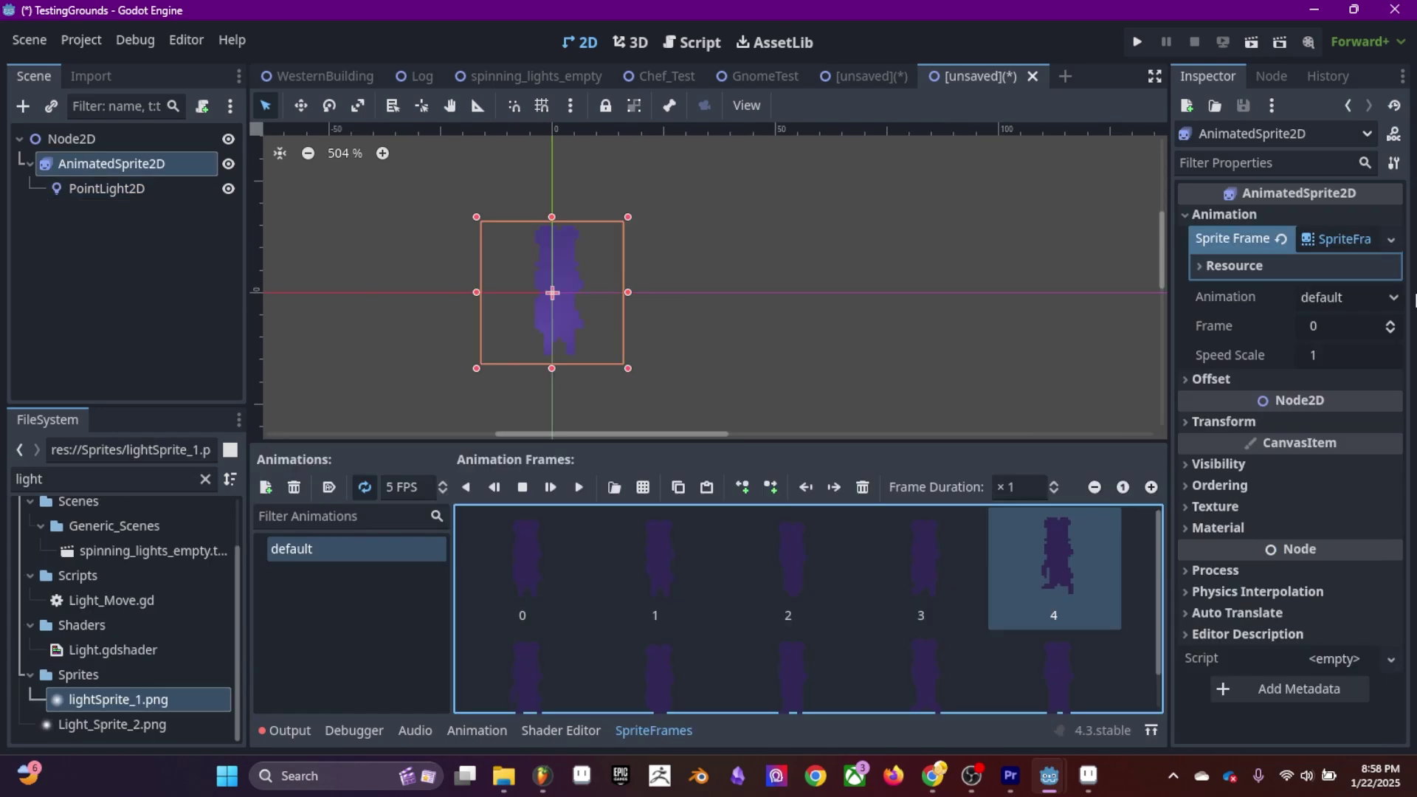
pyautogui.click(1392, 326)
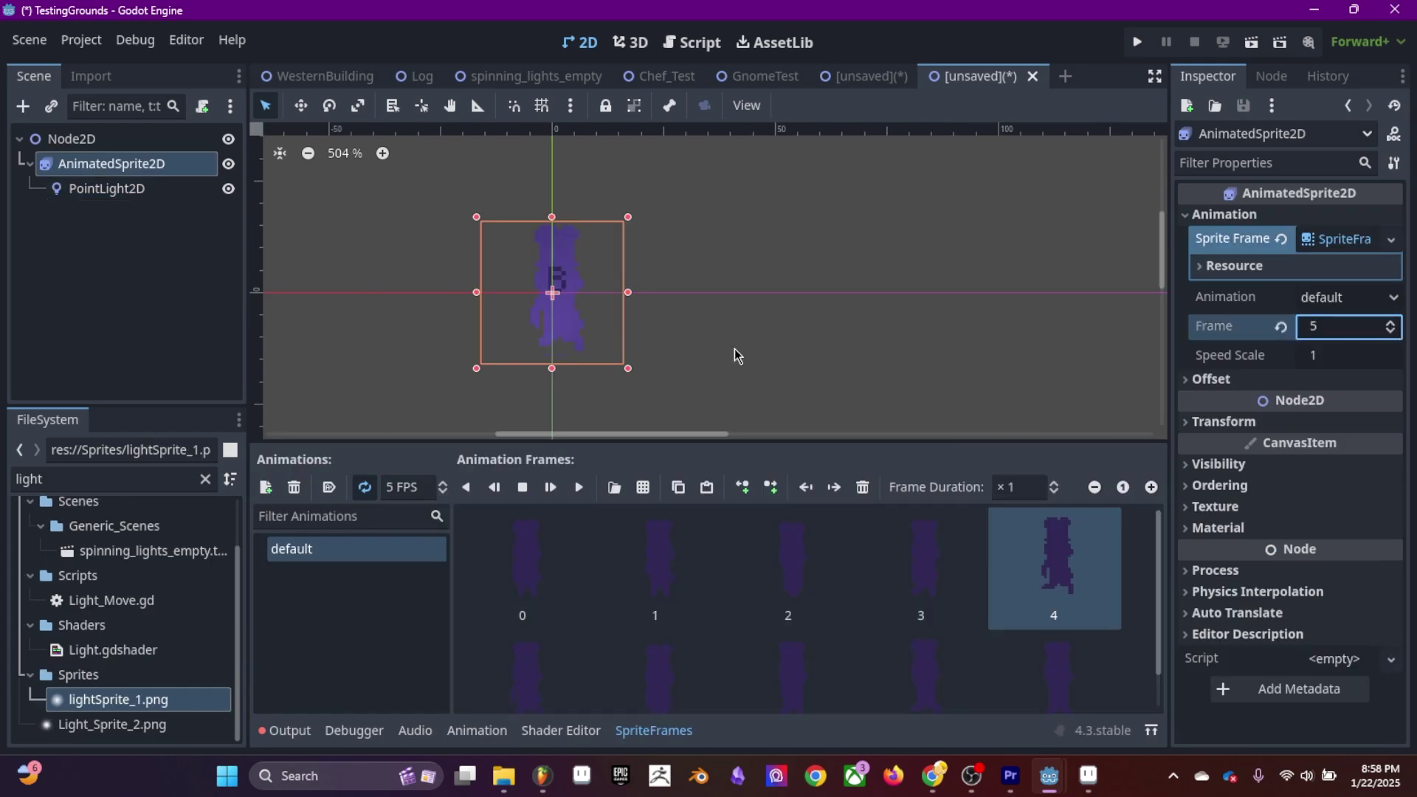
# Position the PointLight2D to the right of the chef sprite.
pyautogui.moveTo(615, 347)
pyautogui.mouseDown()
pyautogui.moveTo(627, 282)
pyautogui.moveTo(513, 341)
pyautogui.moveTo(741, 348)
pyautogui.moveTo(738, 250)
pyautogui.moveTo(738, 303)
pyautogui.moveTo(550, 398)
pyautogui.moveTo(760, 177)
pyautogui.moveTo(654, 297)
pyautogui.moveTo(569, 364)
pyautogui.moveTo(588, 354)
pyautogui.mouseUp()
pyautogui.scroll(1, 616, 375)
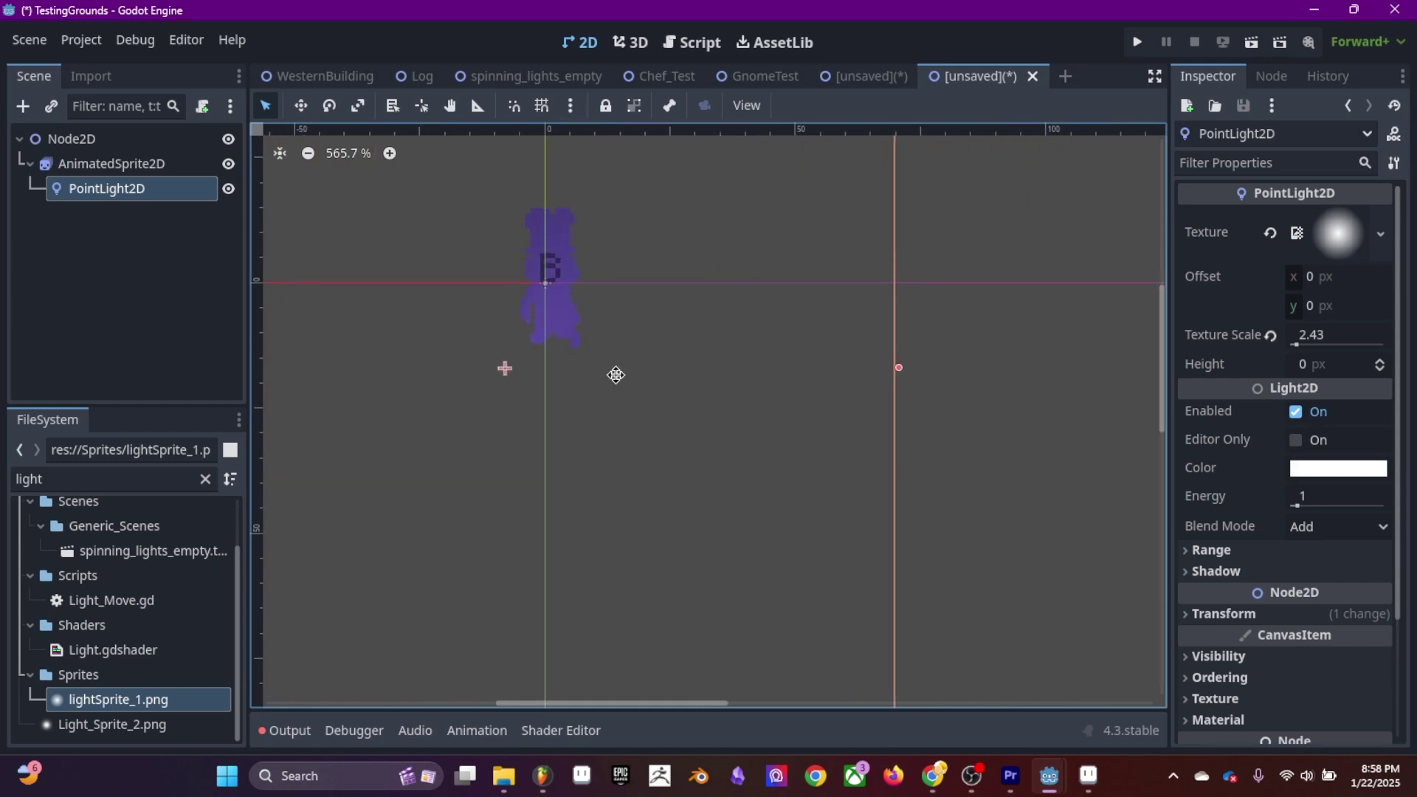
pyautogui.moveTo(616, 375); pyautogui.dragTo(822, 512, button='middle')
pyautogui.scroll(6, 726, 450)
pyautogui.moveTo(833, 606); pyautogui.dragTo(826, 395)
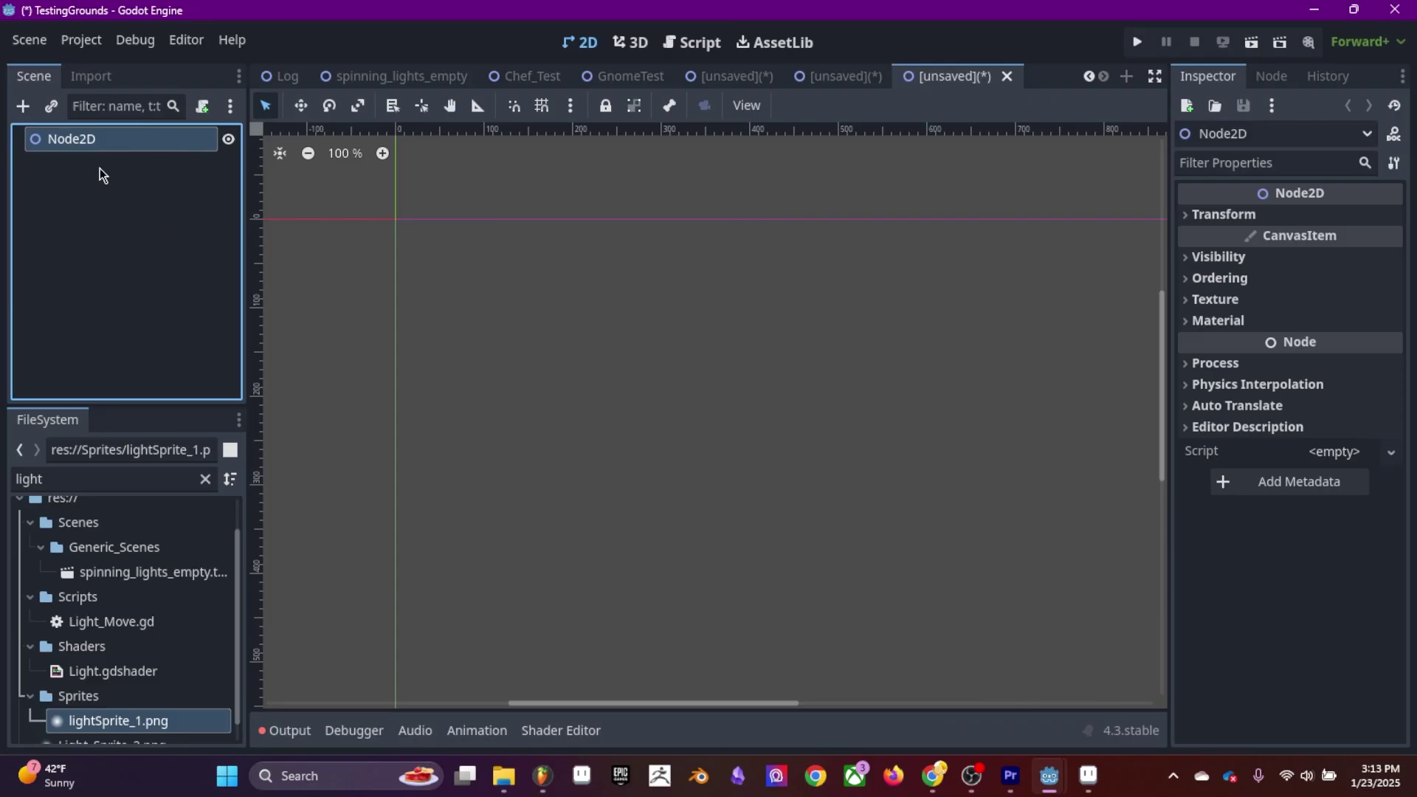
pyautogui.click(23, 106)
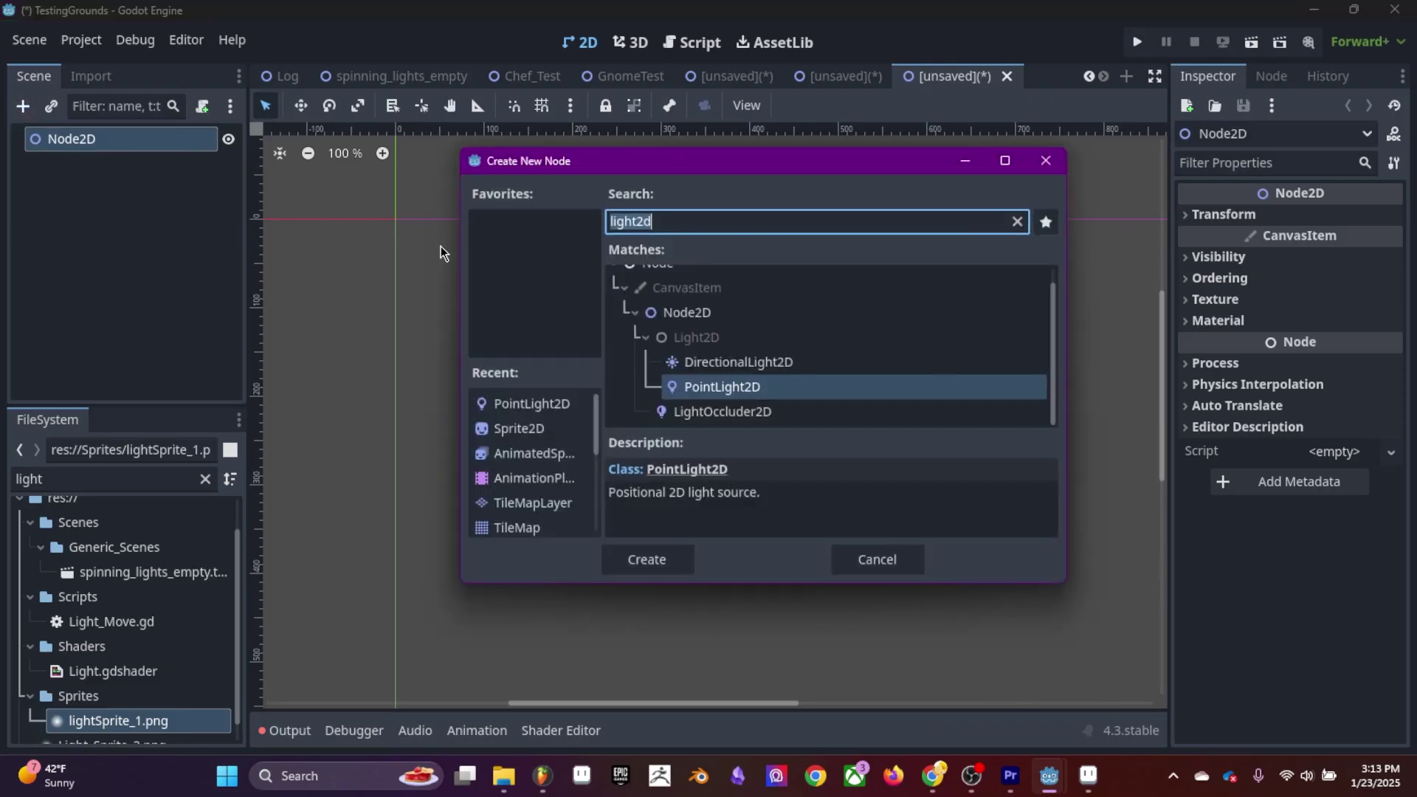
# Add a TileMapLayer node and give it a new TileSet.
pyautogui.write('Tilem')
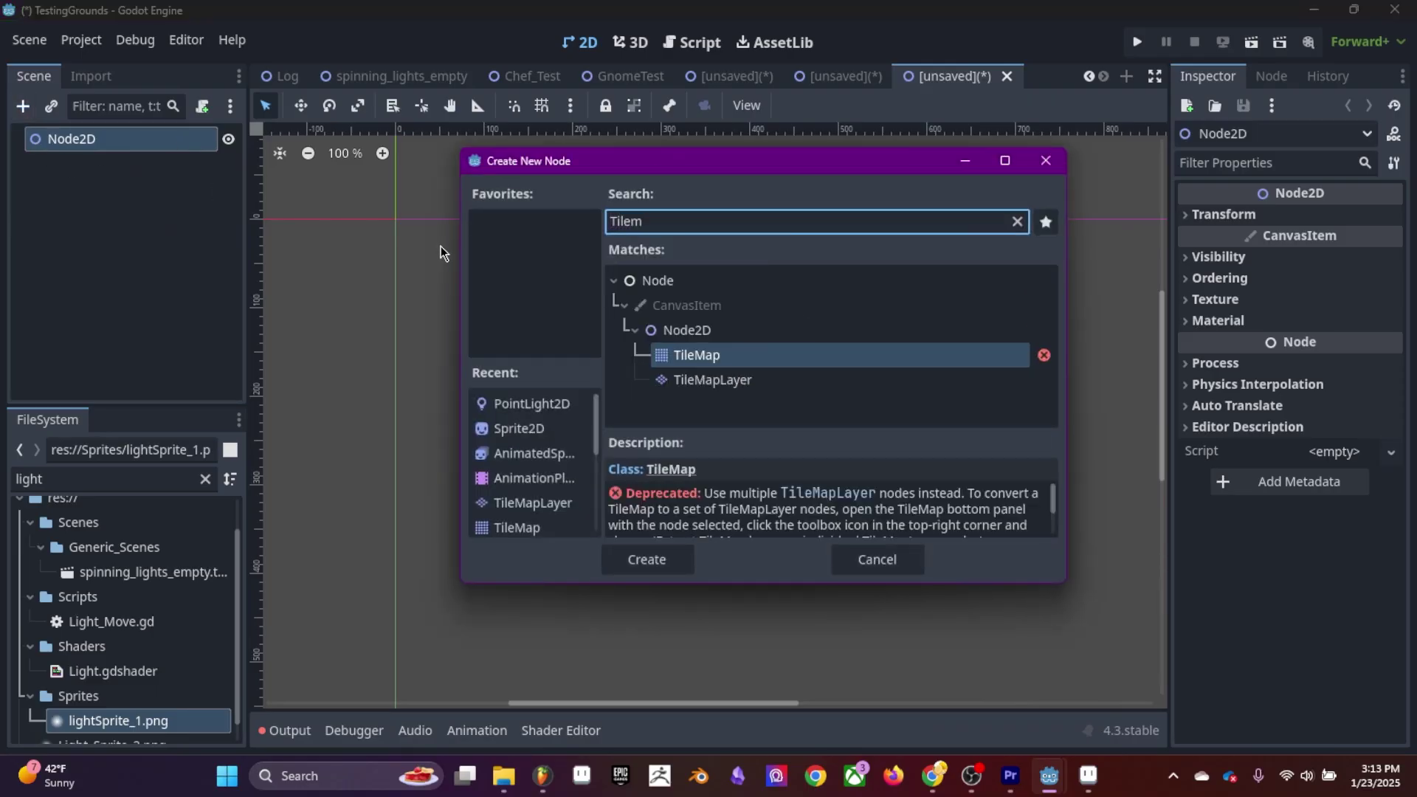
pyautogui.press('Down')
pyautogui.press('Return')
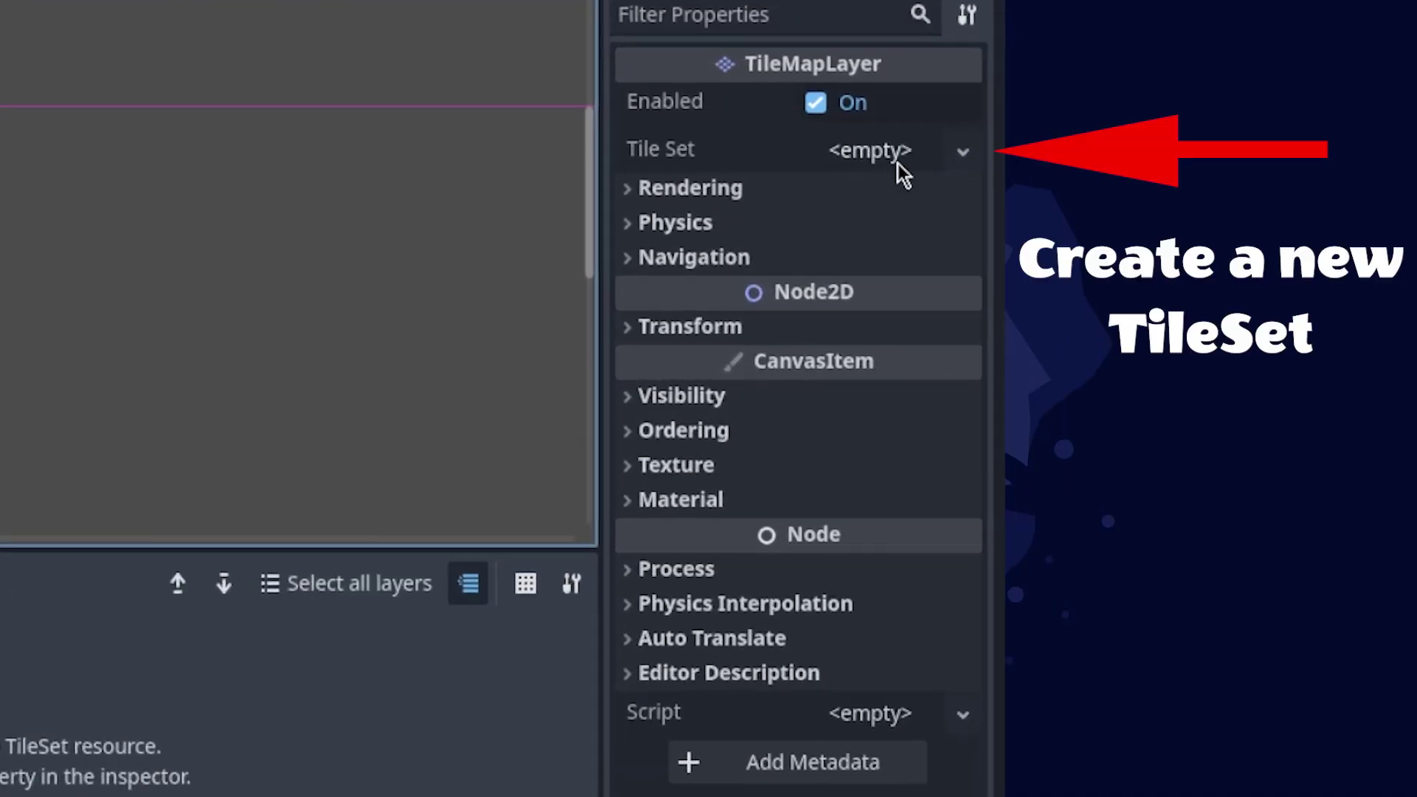
pyautogui.click(1296, 240)
pyautogui.click(878, 201)
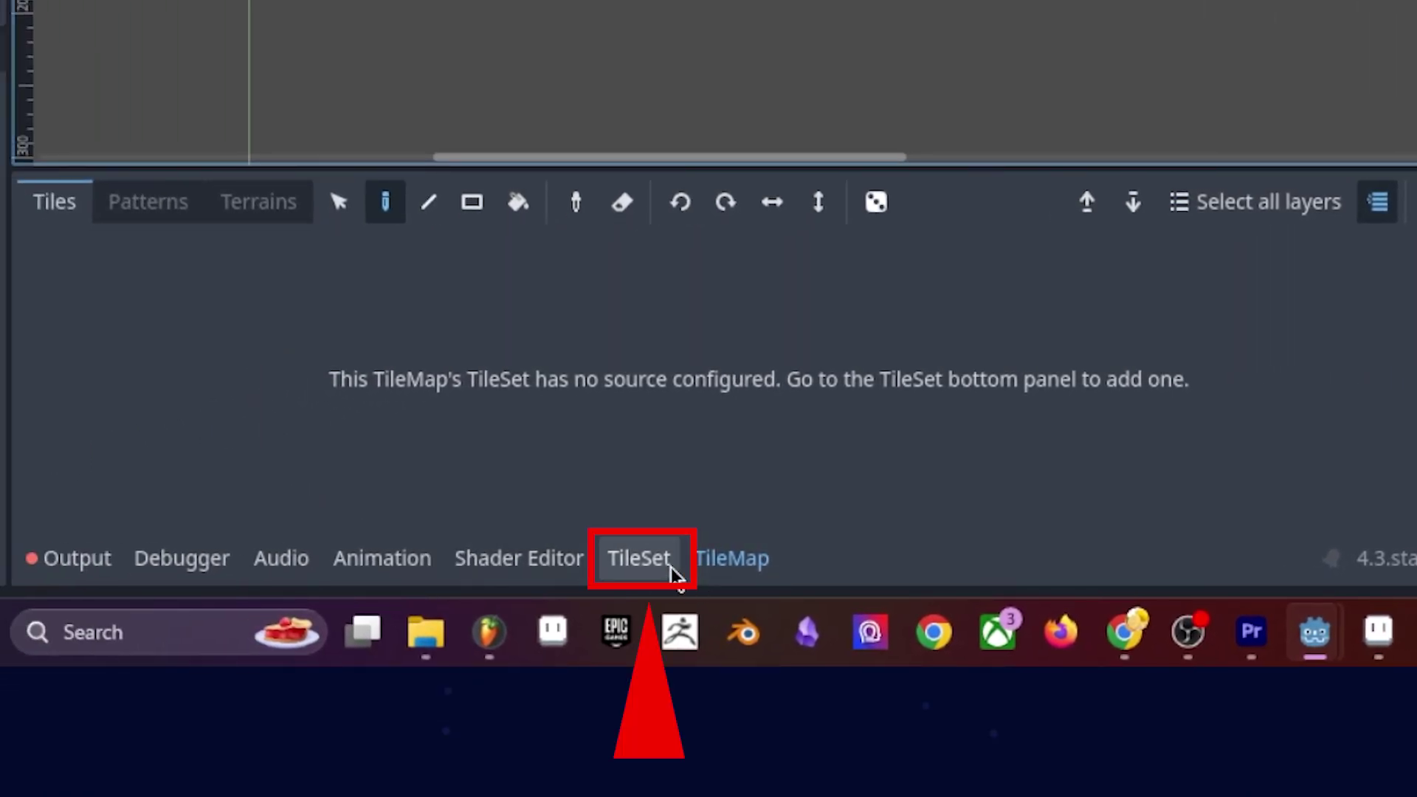
# Add an atlas source to the TileSet using DragonTombTiles.png.
pyautogui.click(650, 563)
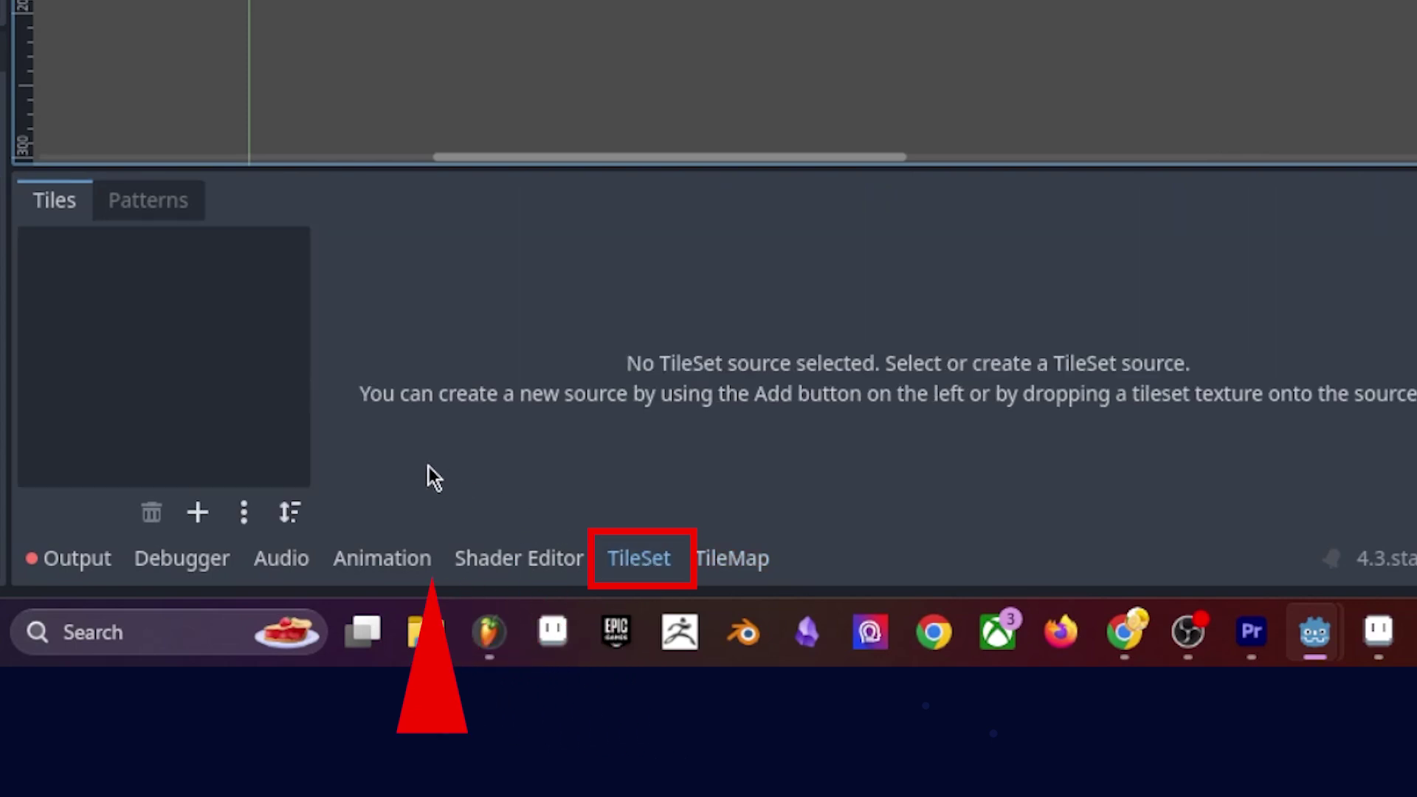
pyautogui.click(199, 511)
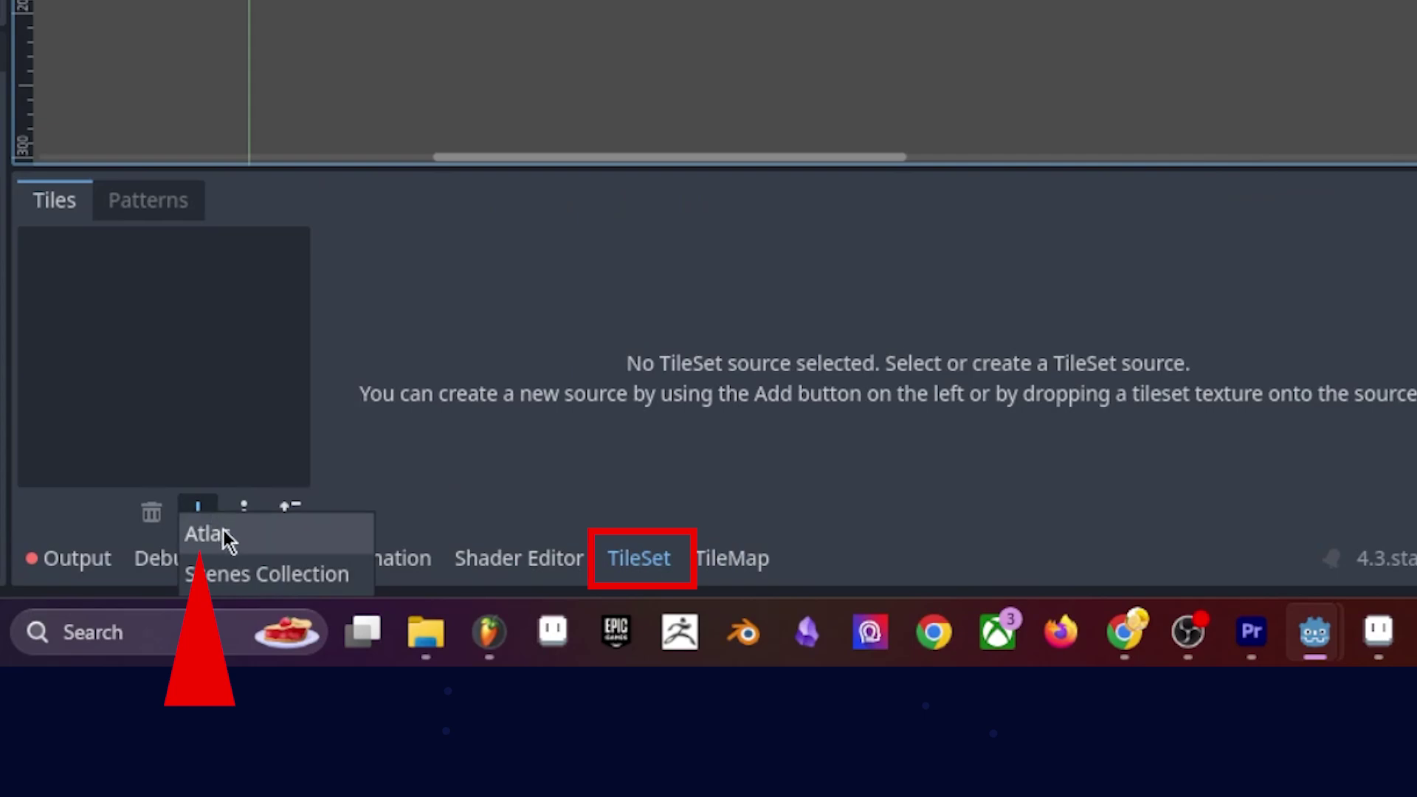
pyautogui.click(224, 531)
pyautogui.click(896, 214)
pyautogui.click(538, 683)
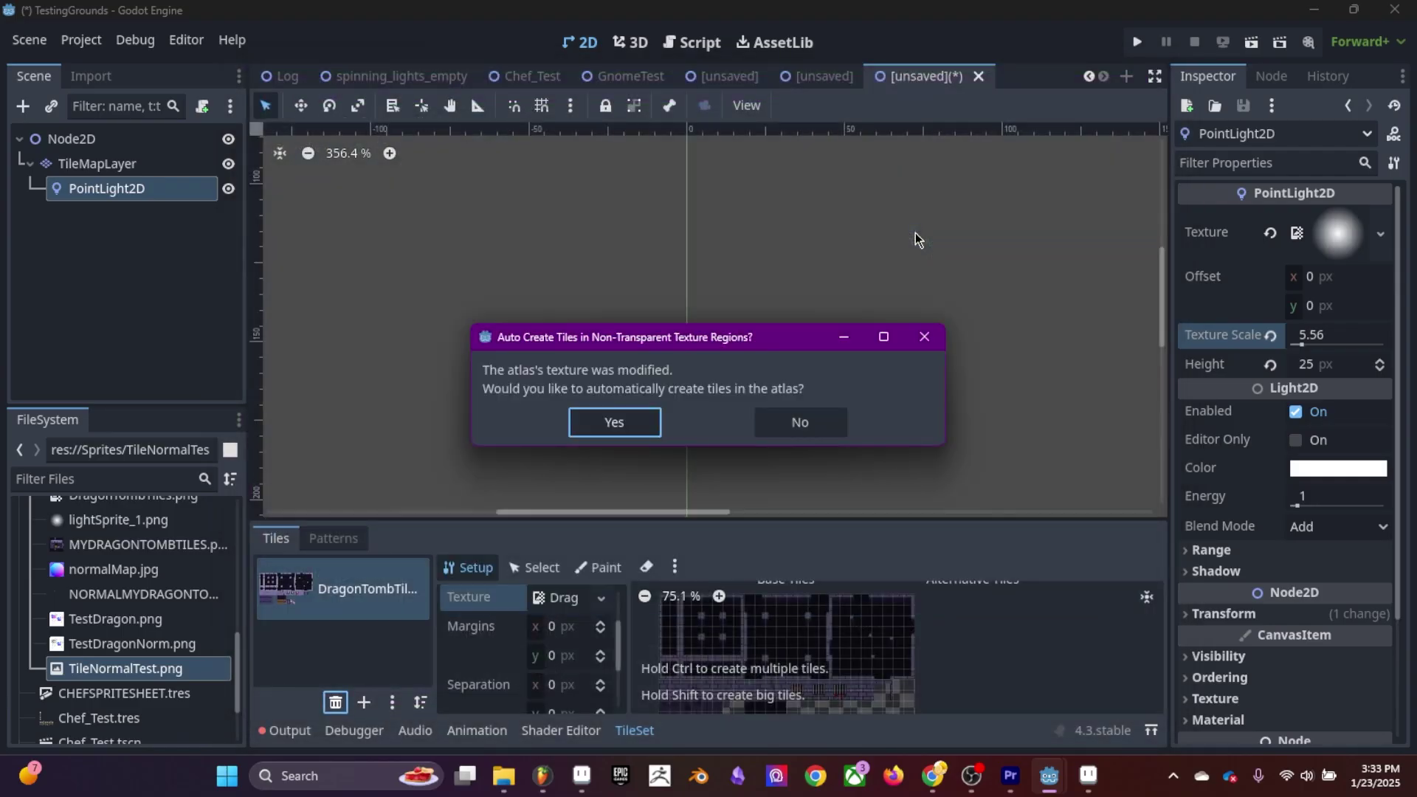
# Accept automatic tile creation and replace the atlas texture with a new CanvasTexture.
pyautogui.click(615, 421)
pyautogui.scroll(-2, 534, 662)
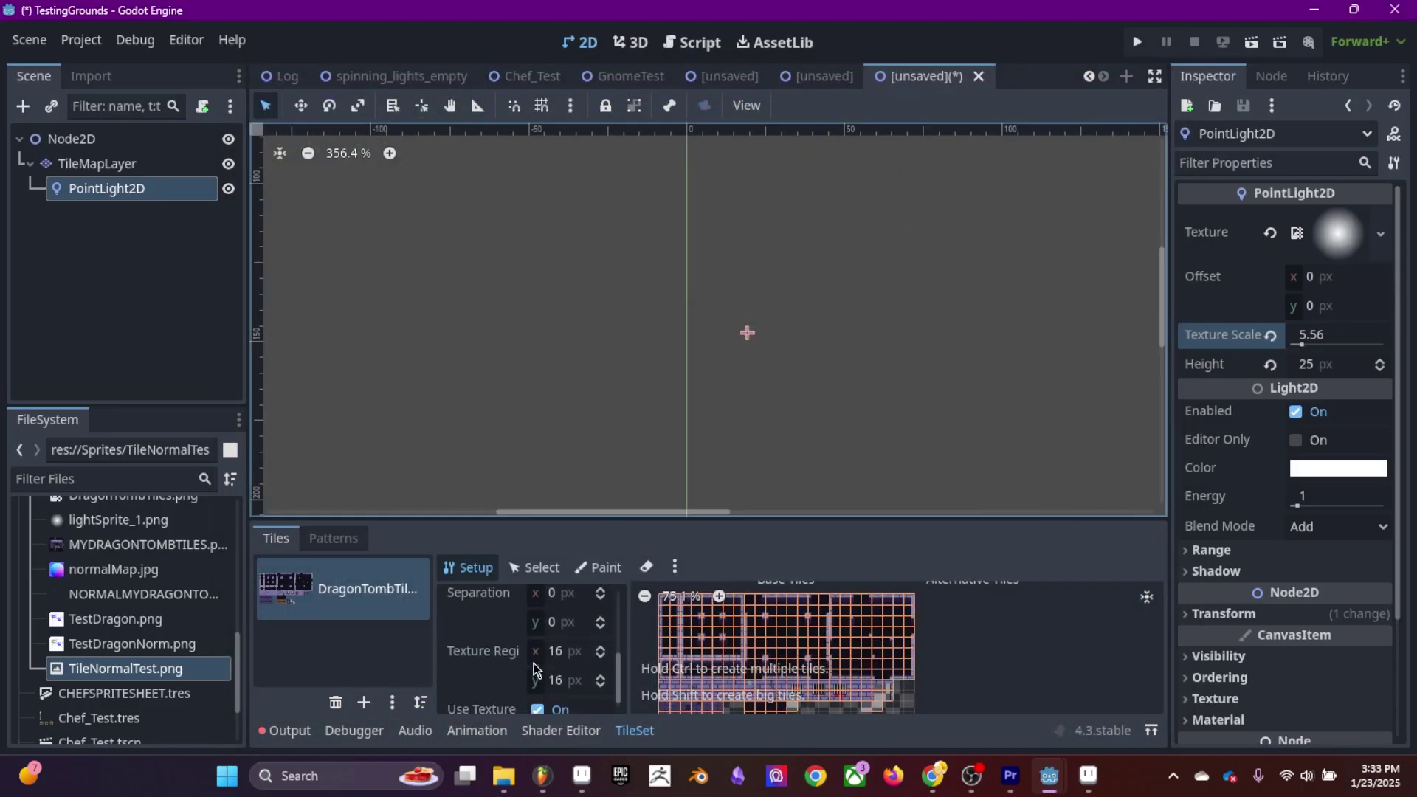
pyautogui.scroll(3, 534, 663)
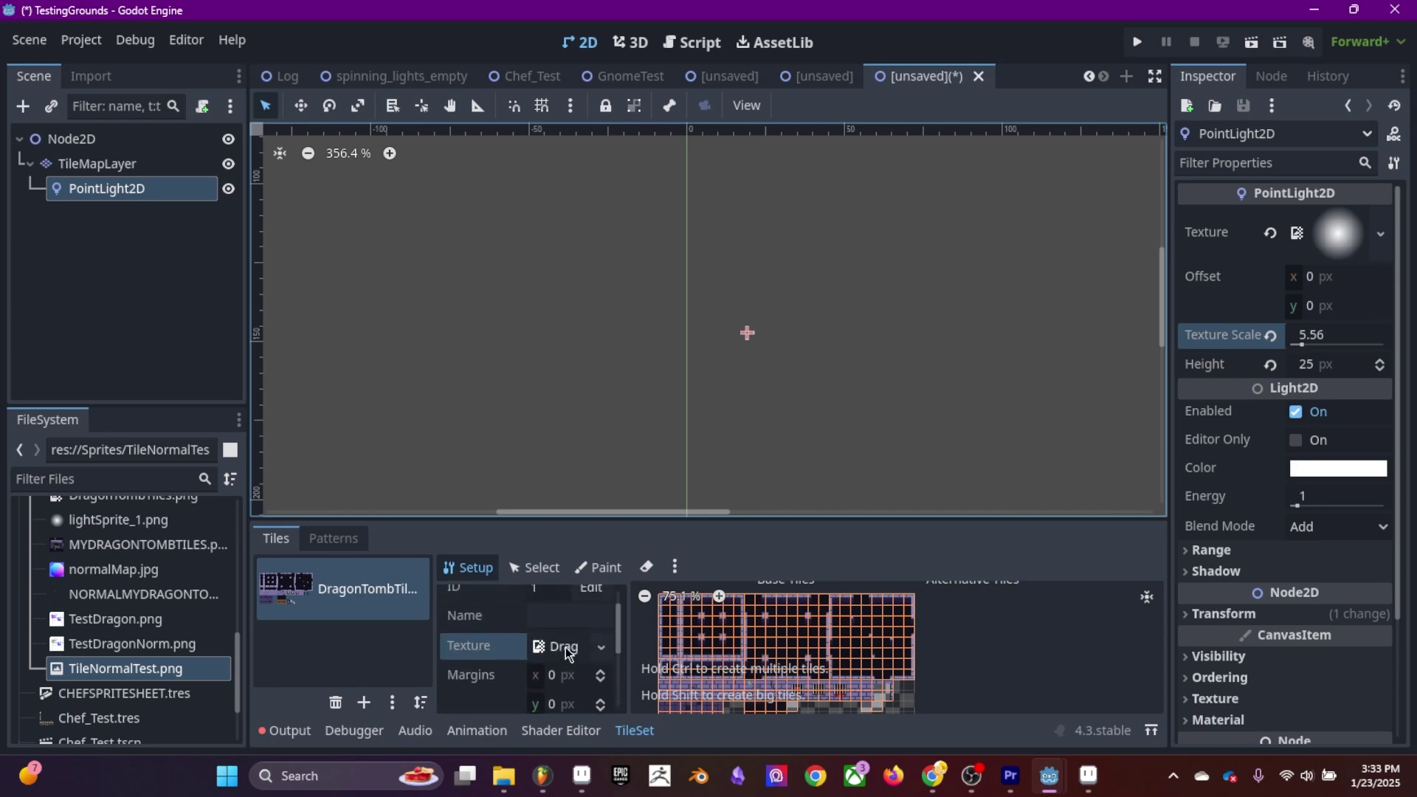
pyautogui.scroll(1, 564, 648)
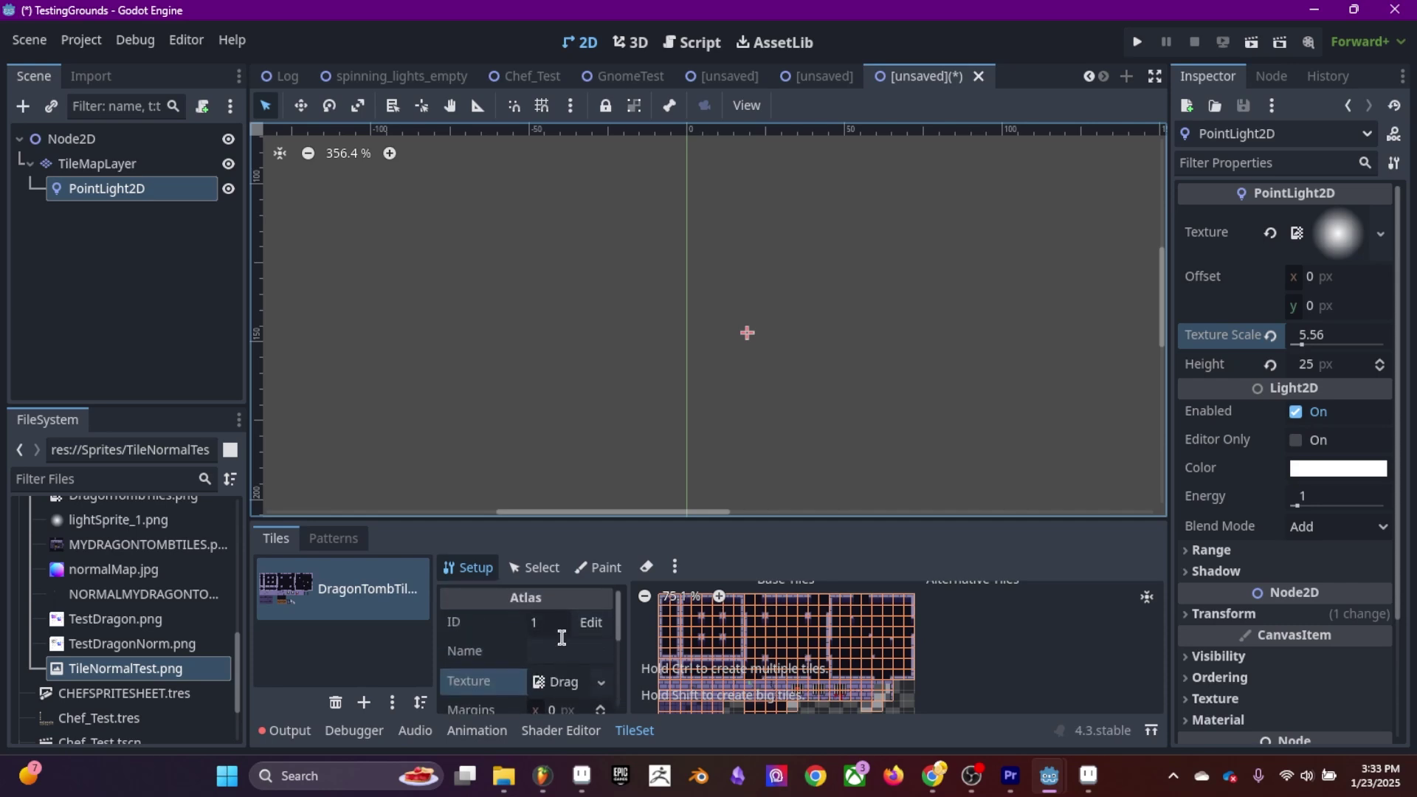
pyautogui.click(558, 678)
pyautogui.click(602, 591)
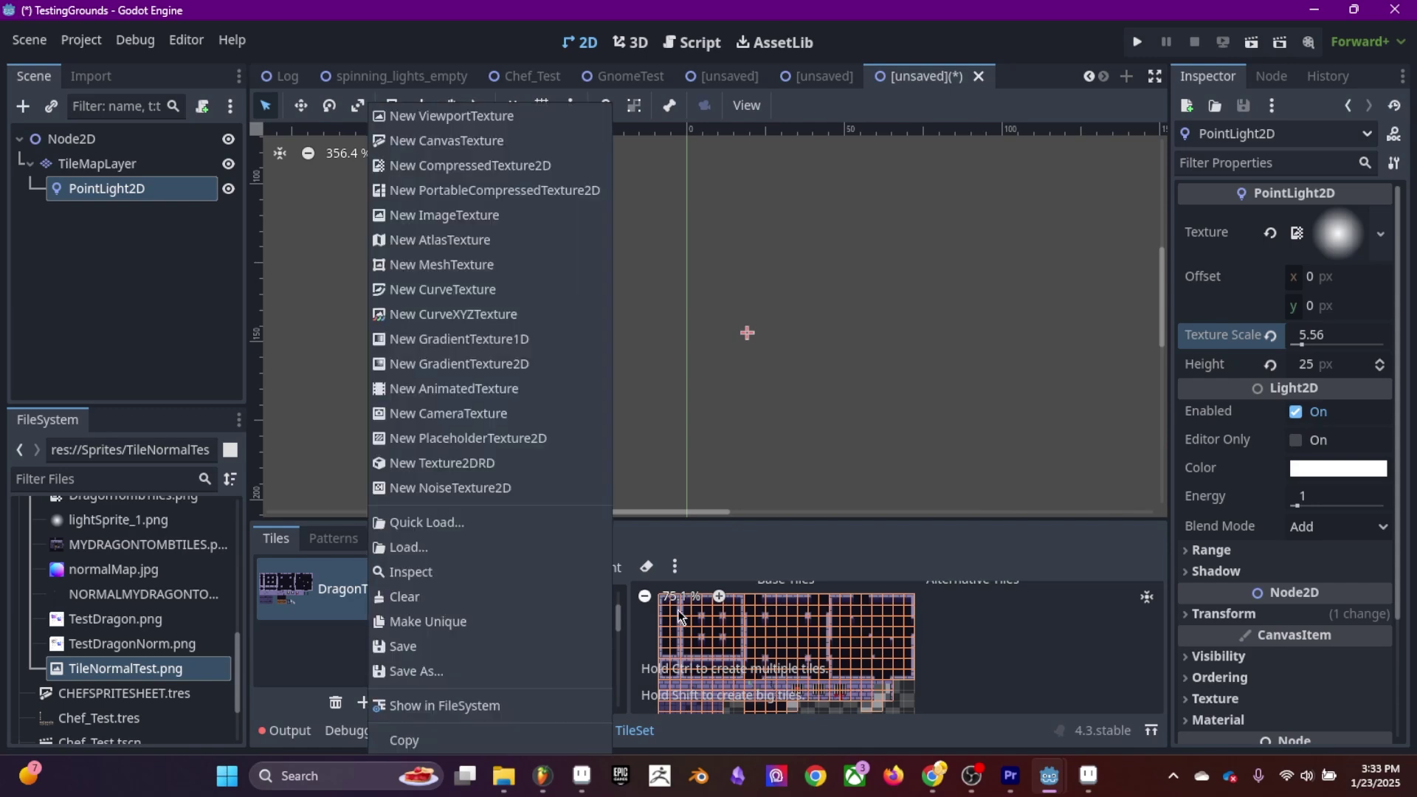
pyautogui.click(506, 136)
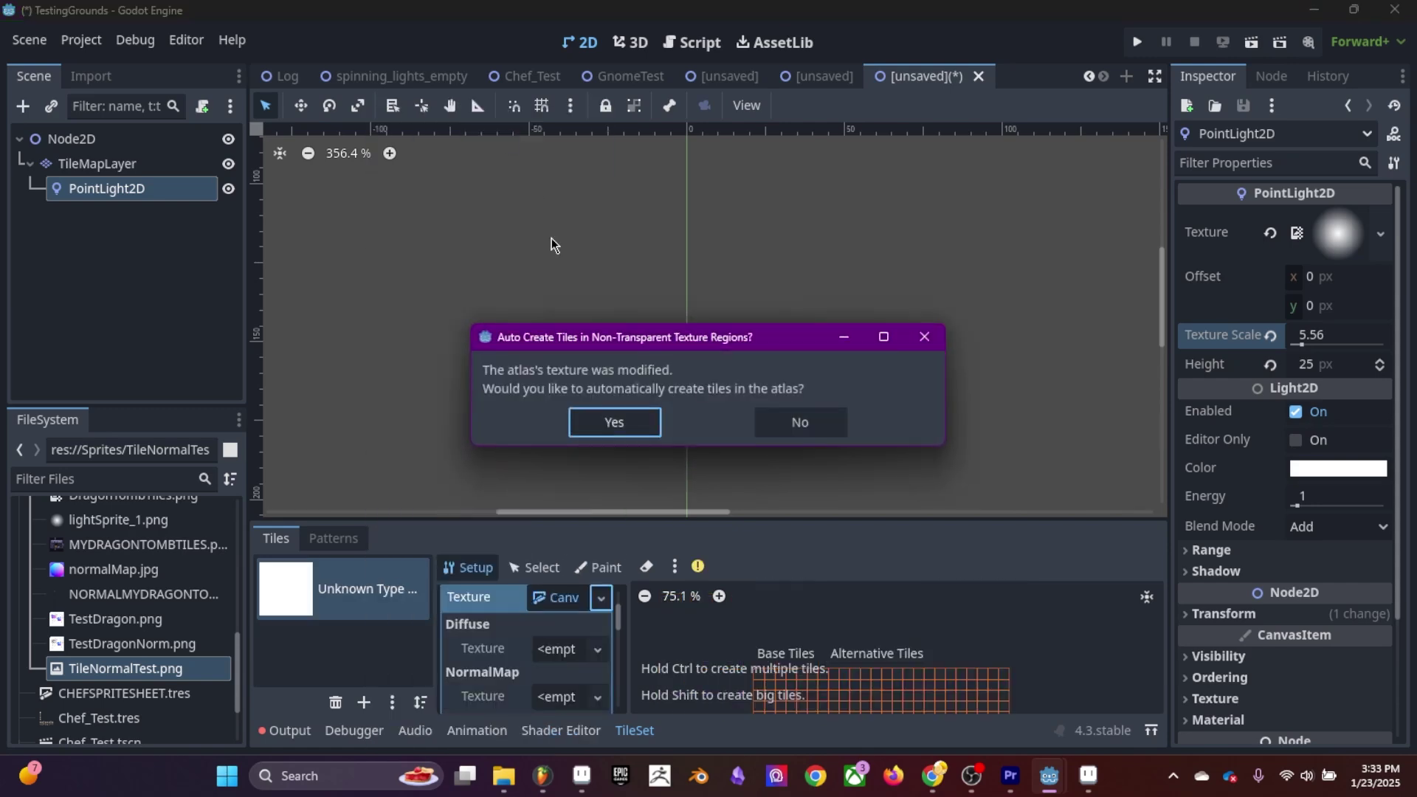
pyautogui.click(636, 428)
# Set the atlas texture region to 32×32 px tiles.
pyautogui.click(566, 640)
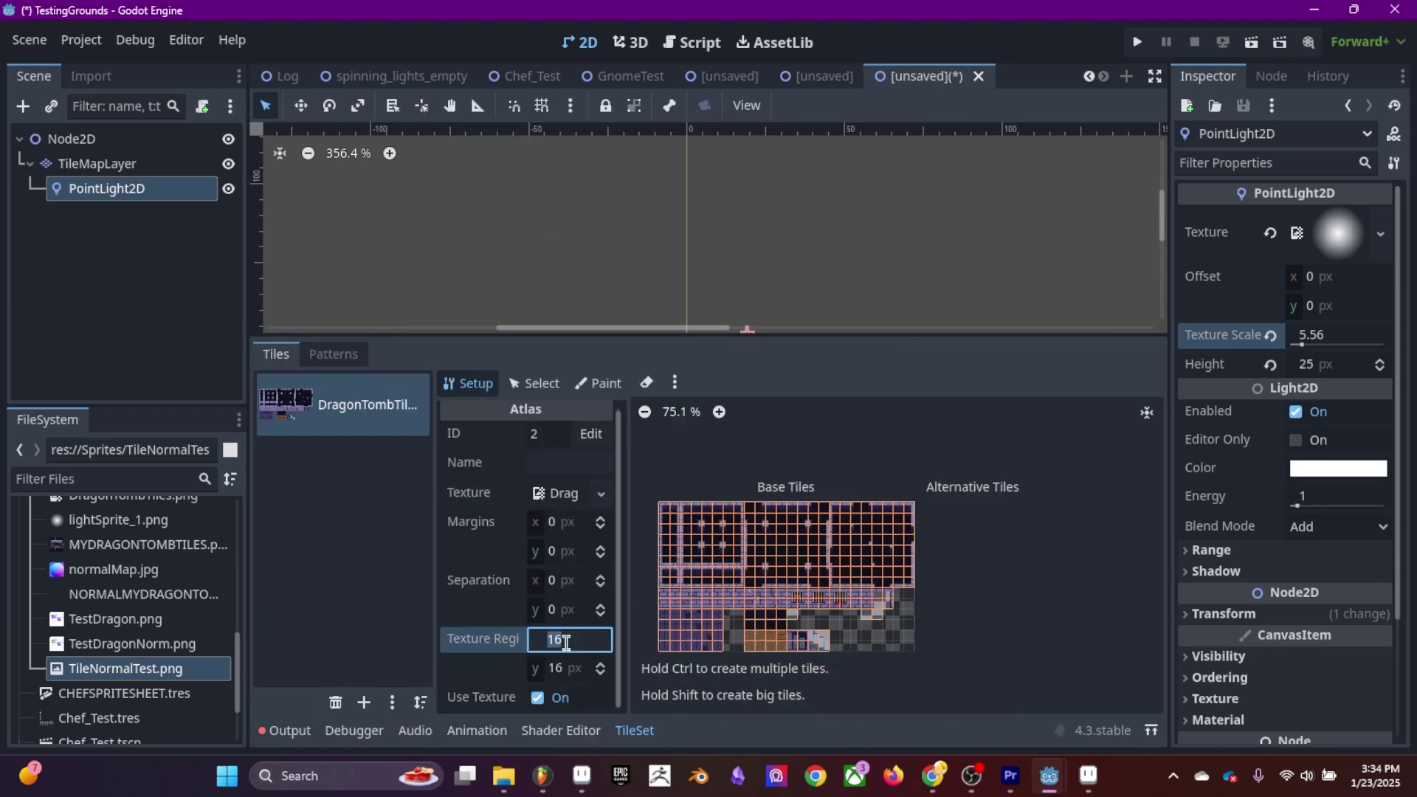
pyautogui.press('Return')
pyautogui.click(567, 668)
pyautogui.write('32')
pyautogui.press('Return')
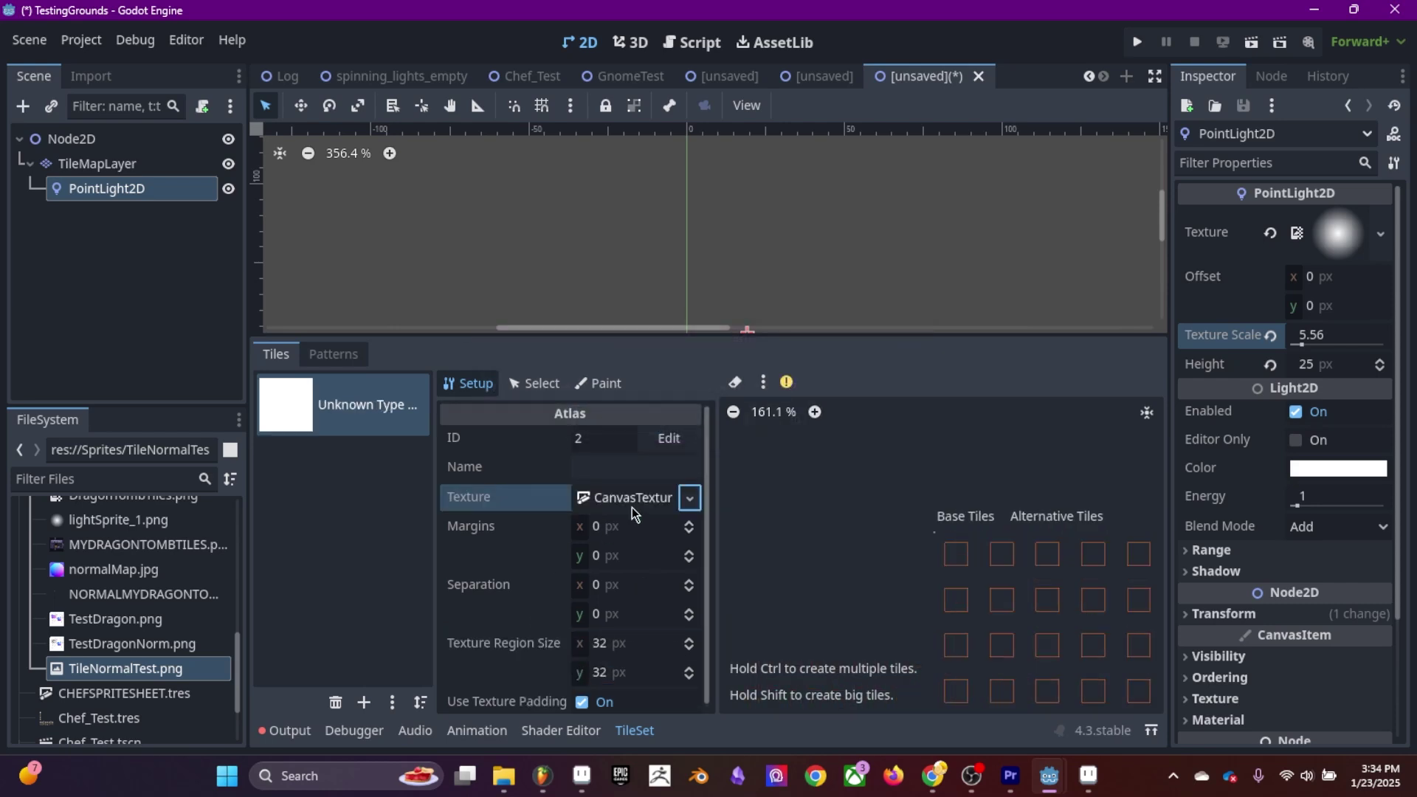
# Assign MYDRAGONTOMBTILES.png as the CanvasTexture's diffuse texture.
pyautogui.click(631, 499)
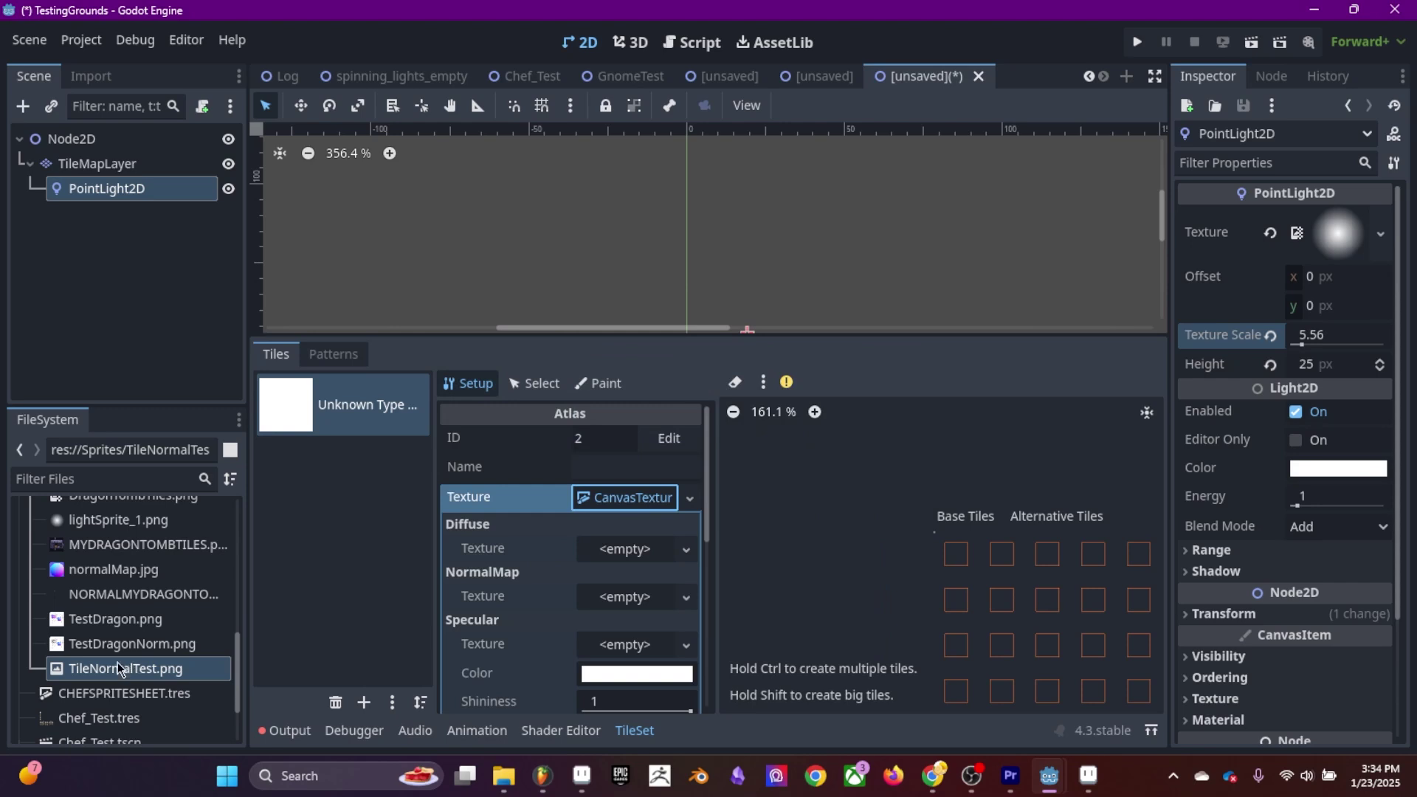
pyautogui.click(115, 546)
pyautogui.moveTo(105, 554); pyautogui.dragTo(604, 555)
pyautogui.scroll(3, 141, 600)
pyautogui.scroll(-3, 120, 664)
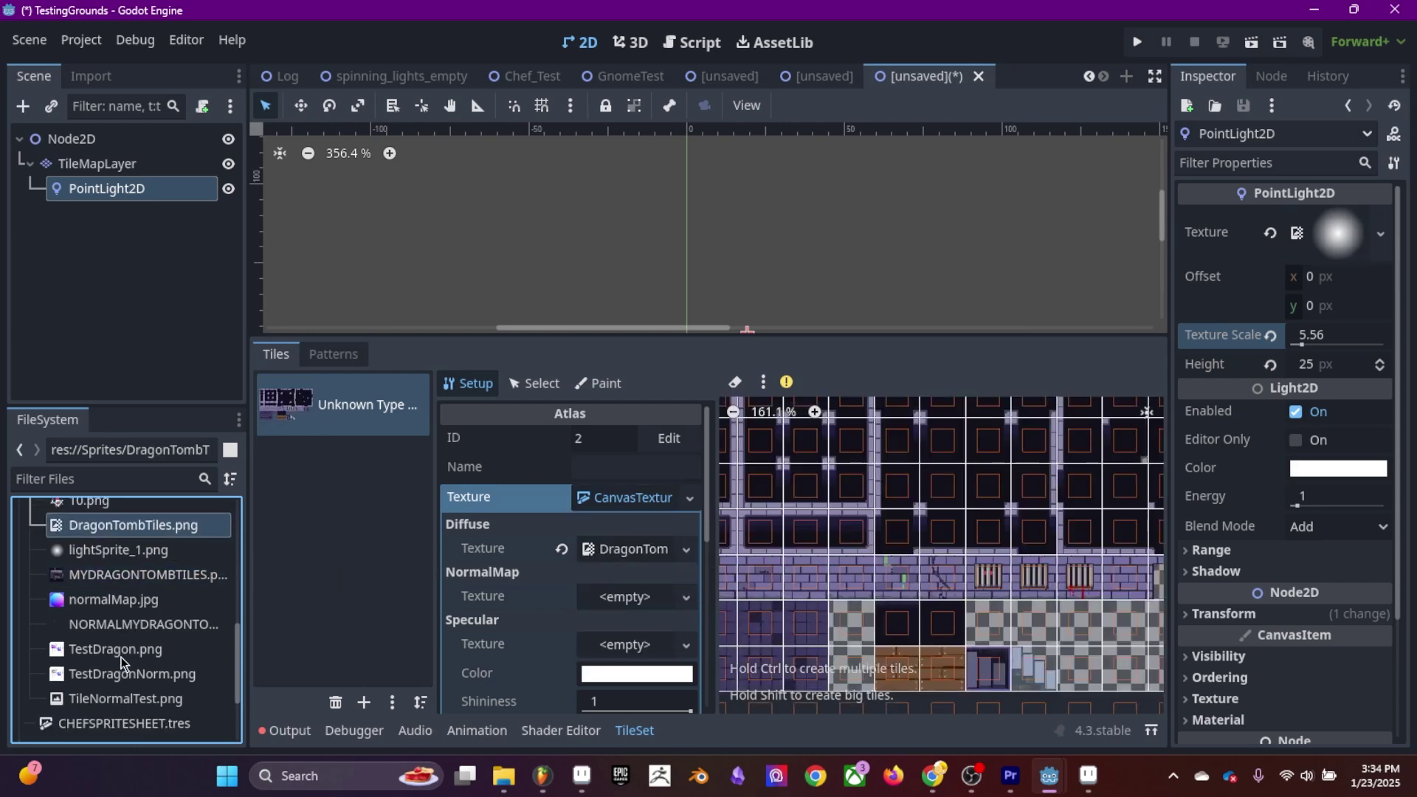
pyautogui.moveTo(118, 668); pyautogui.dragTo(436, 623)
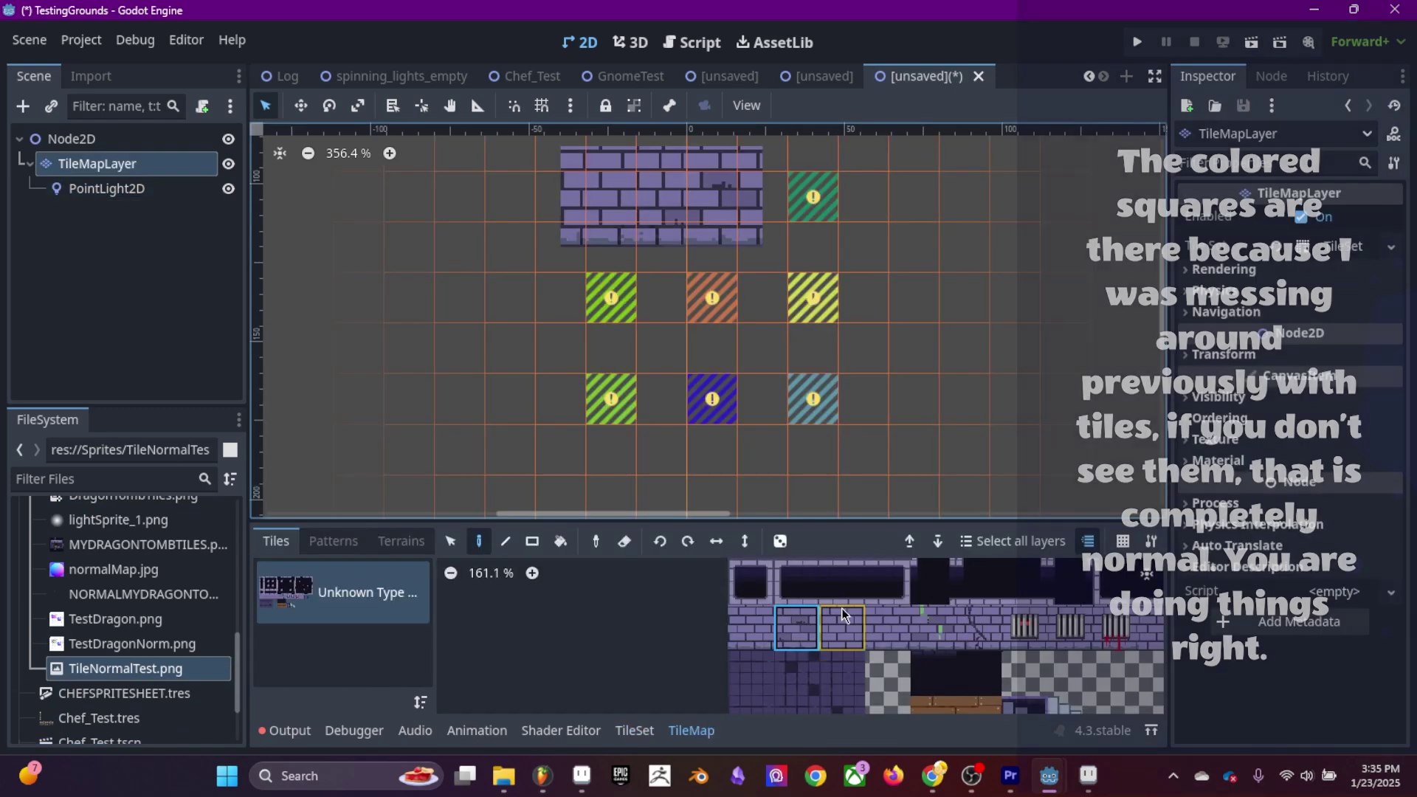
# Paint wall tiles, then floor tiles over the green, orange, yellow and blue squares.
pyautogui.click(822, 202)
pyautogui.click(747, 676)
pyautogui.click(613, 299)
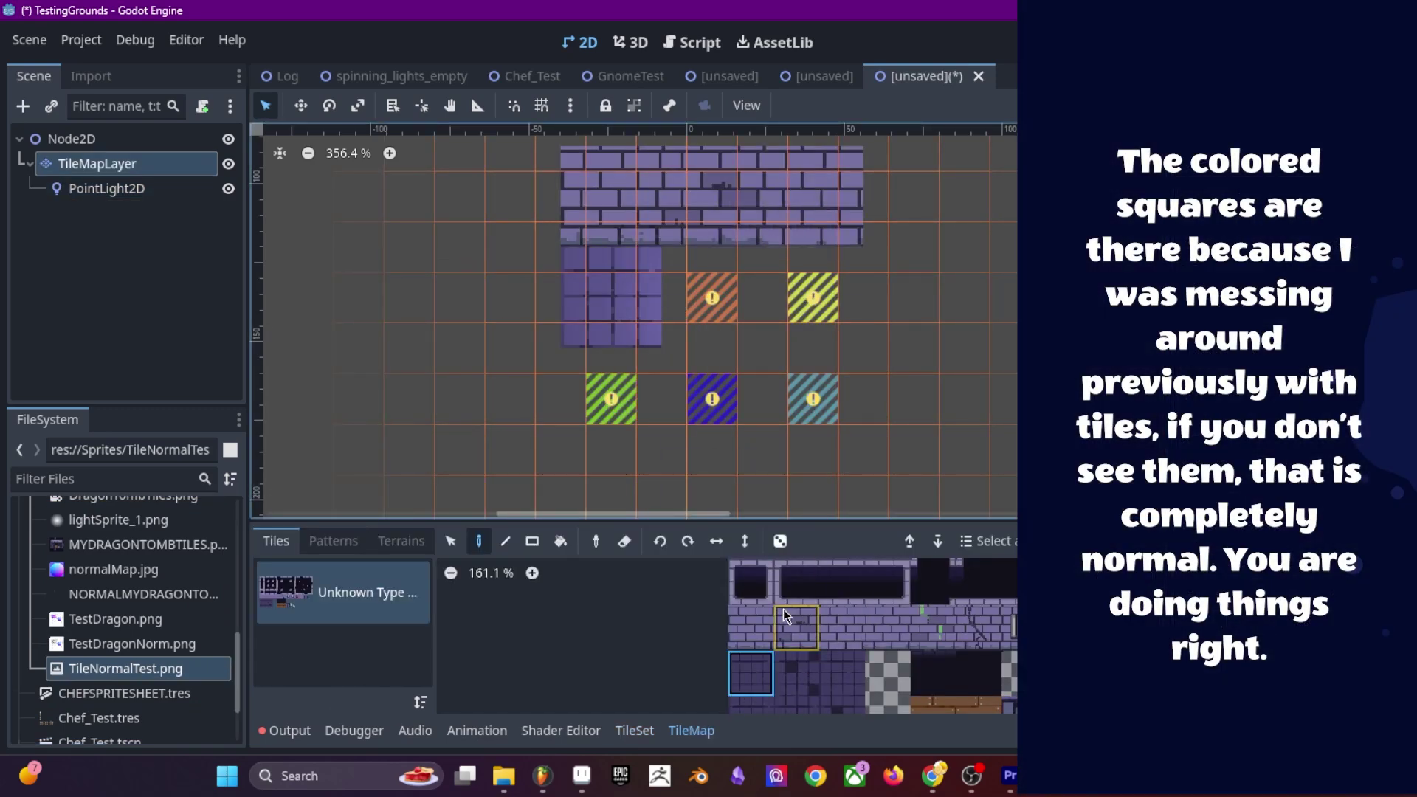
pyautogui.click(786, 667)
pyautogui.click(703, 306)
pyautogui.click(840, 675)
pyautogui.click(811, 301)
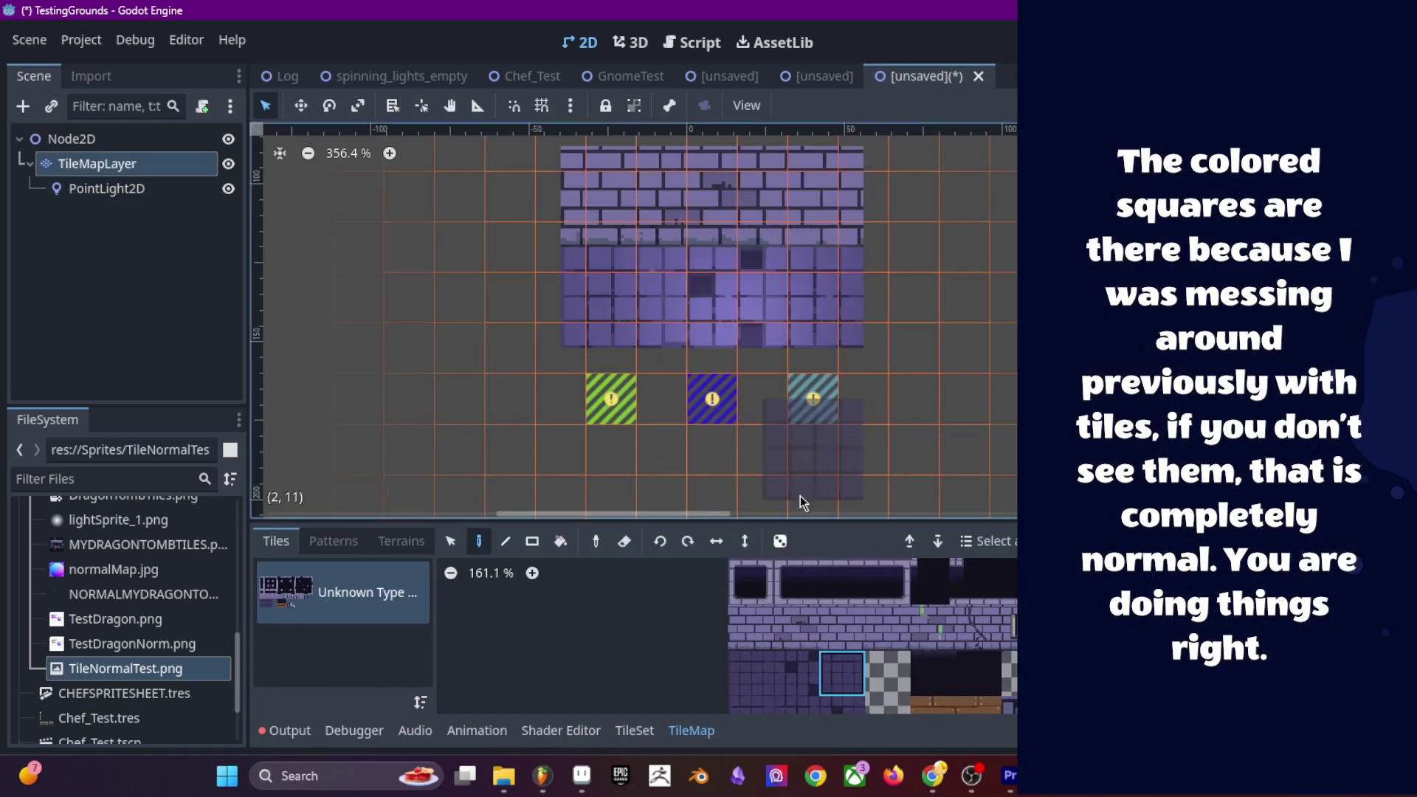
pyautogui.click(760, 711)
pyautogui.click(610, 393)
pyautogui.click(800, 703)
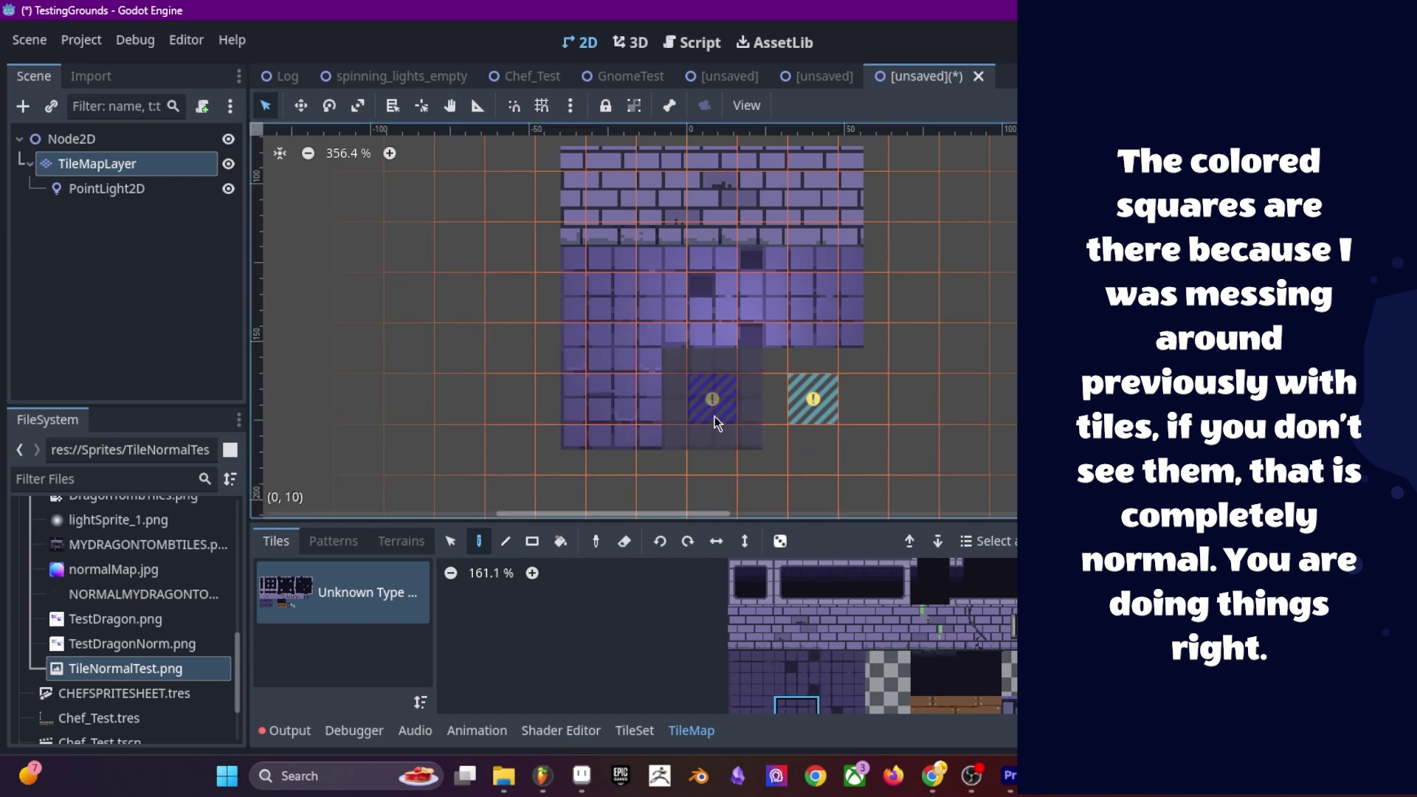
pyautogui.click(714, 415)
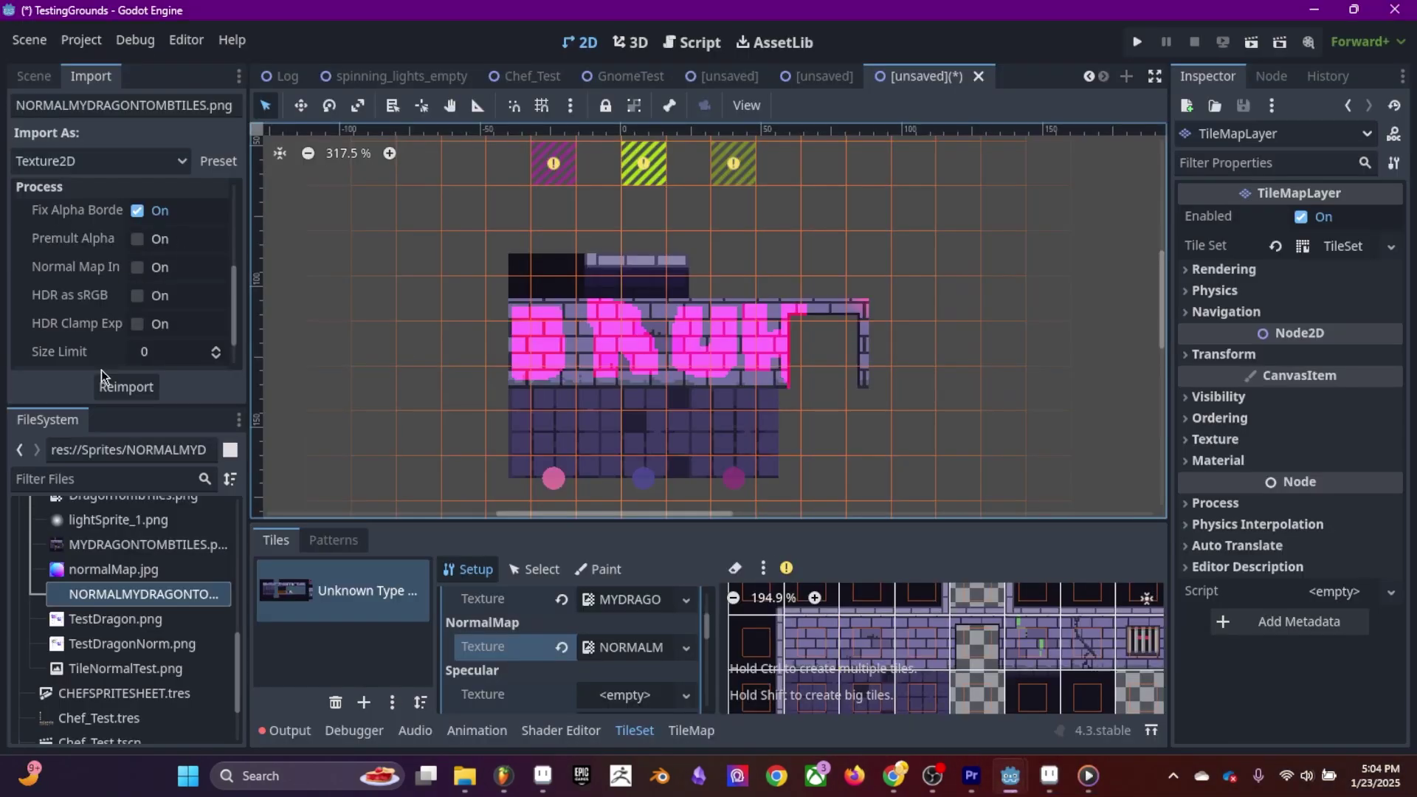
# Move the point light down across the tiles.
pyautogui.click(43, 82)
pyautogui.click(96, 187)
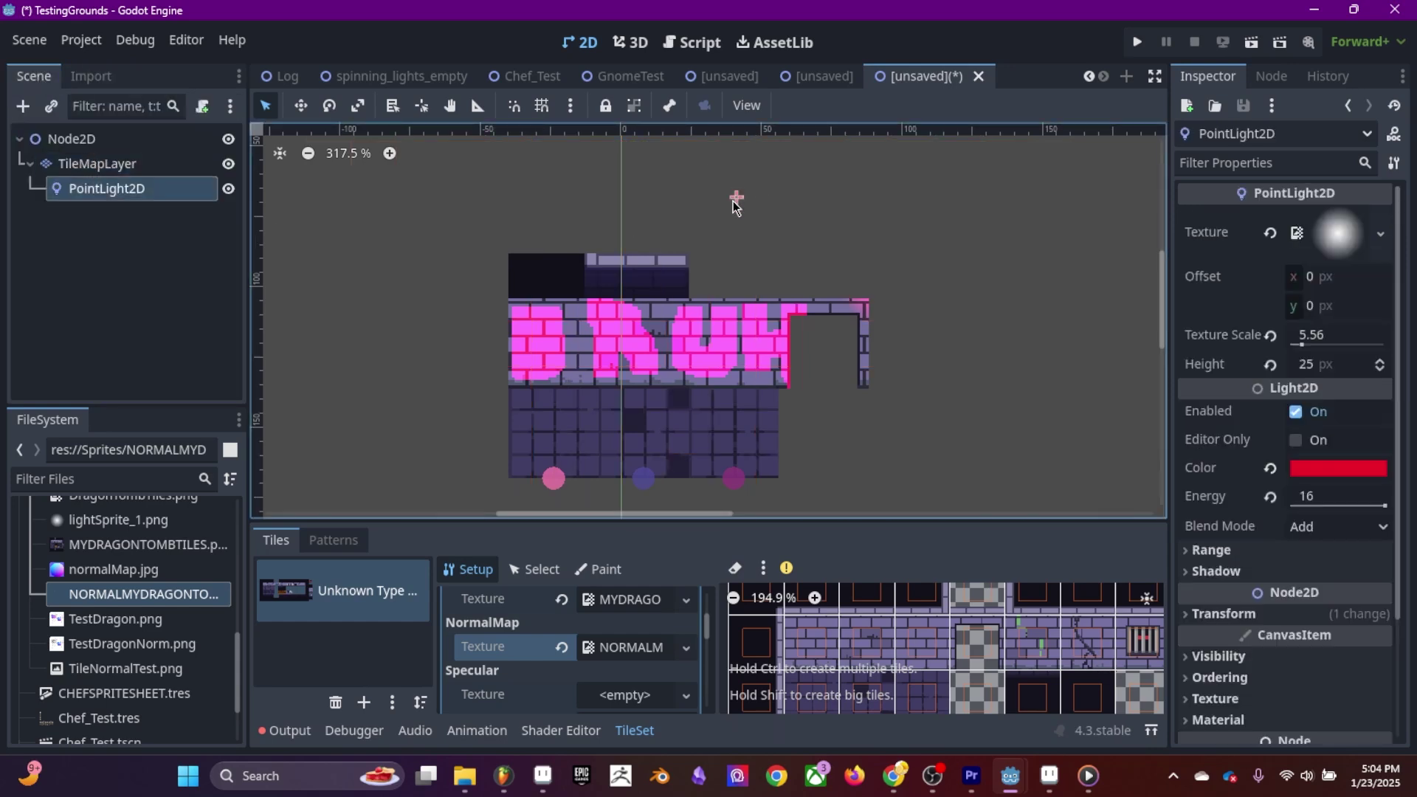
pyautogui.moveTo(736, 206); pyautogui.dragTo(520, 493)
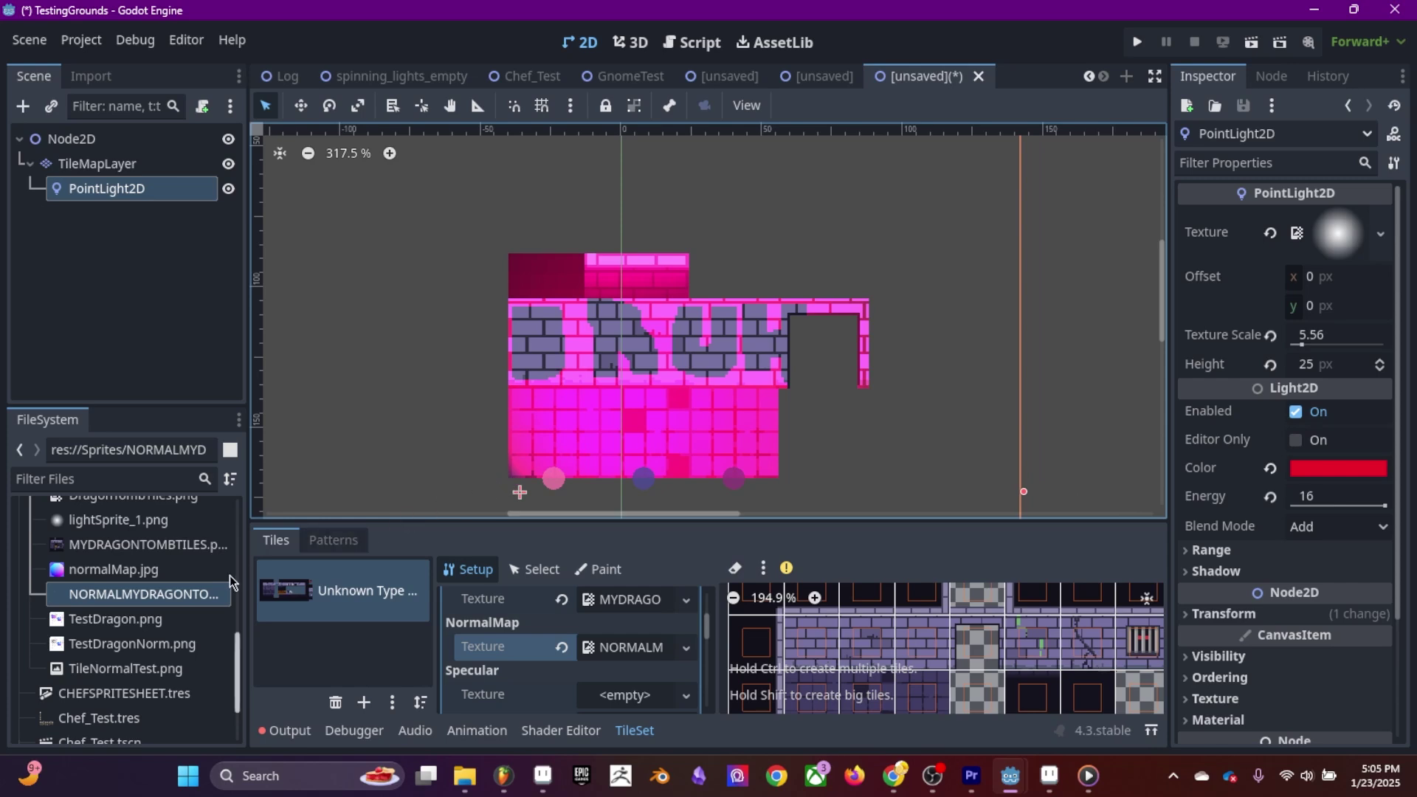
# Reimport the dragon tomb normal map PNG as an Image.
pyautogui.click(166, 593)
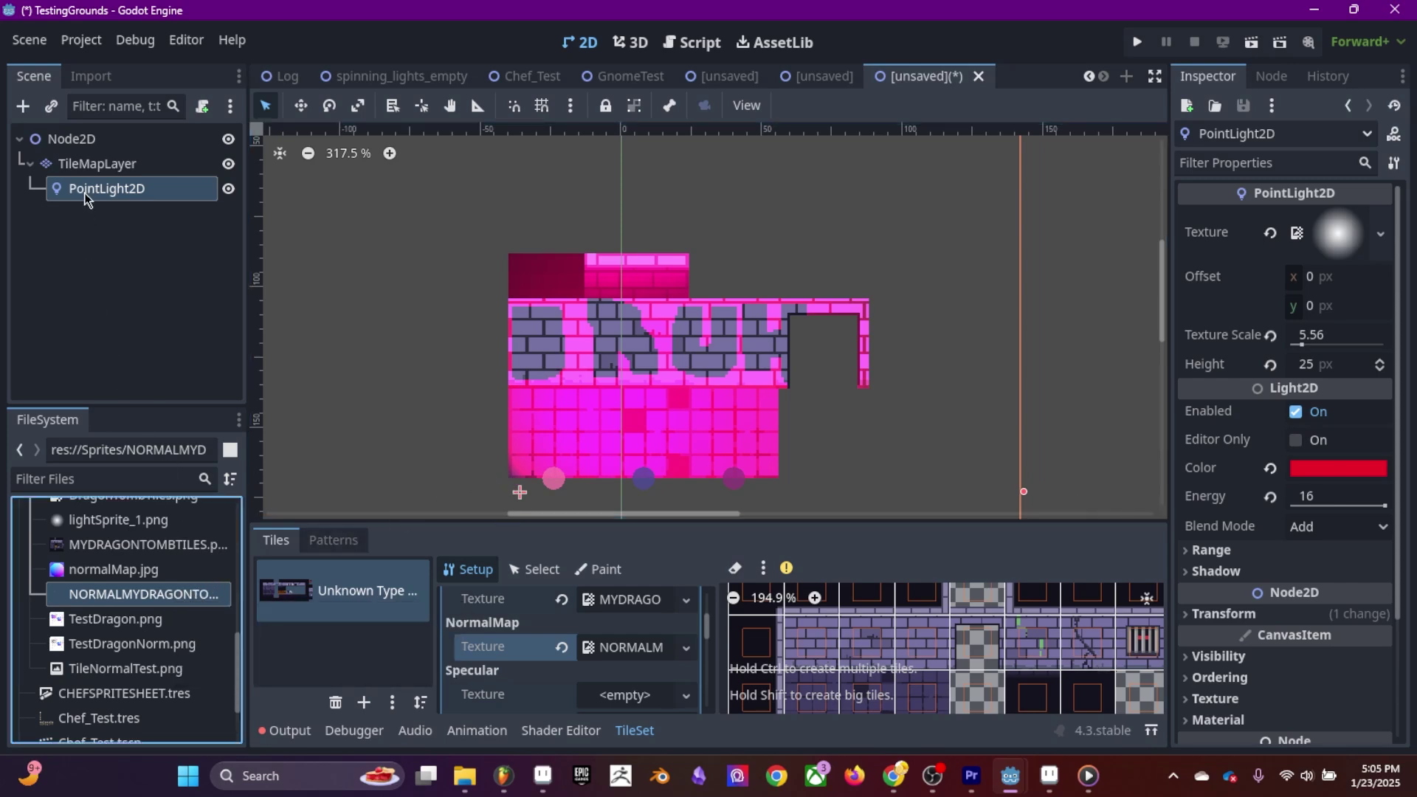
pyautogui.click(89, 77)
pyautogui.click(111, 160)
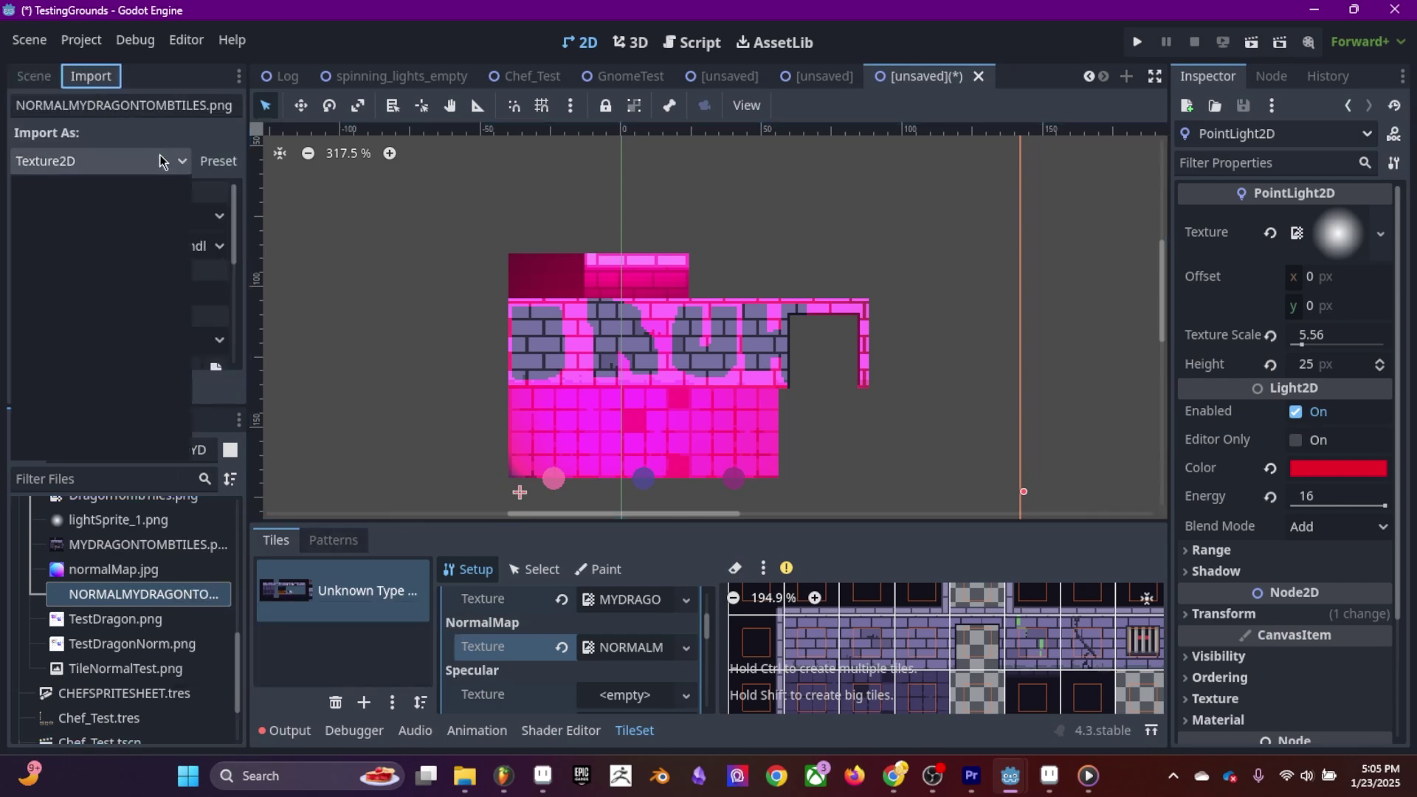
pyautogui.click(70, 287)
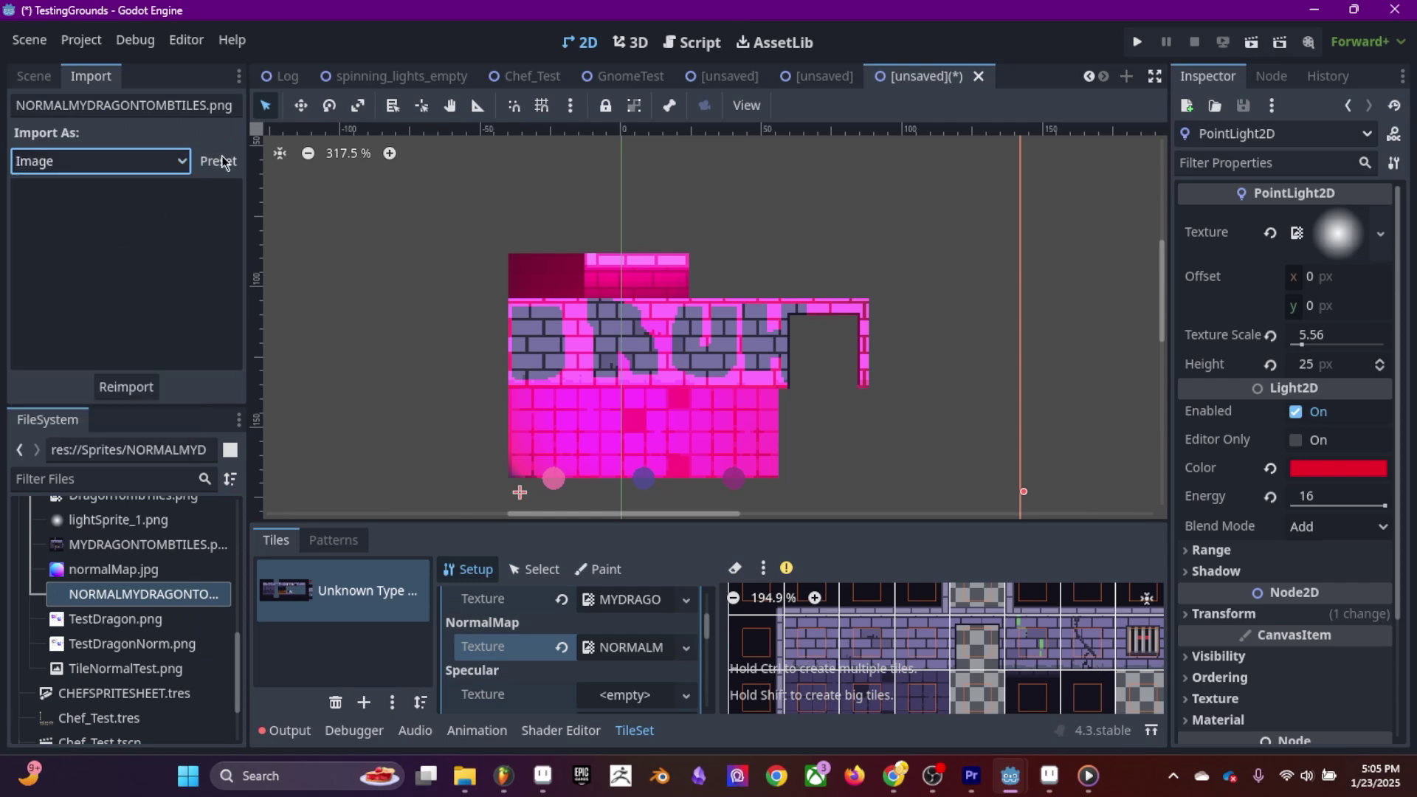
pyautogui.click(140, 387)
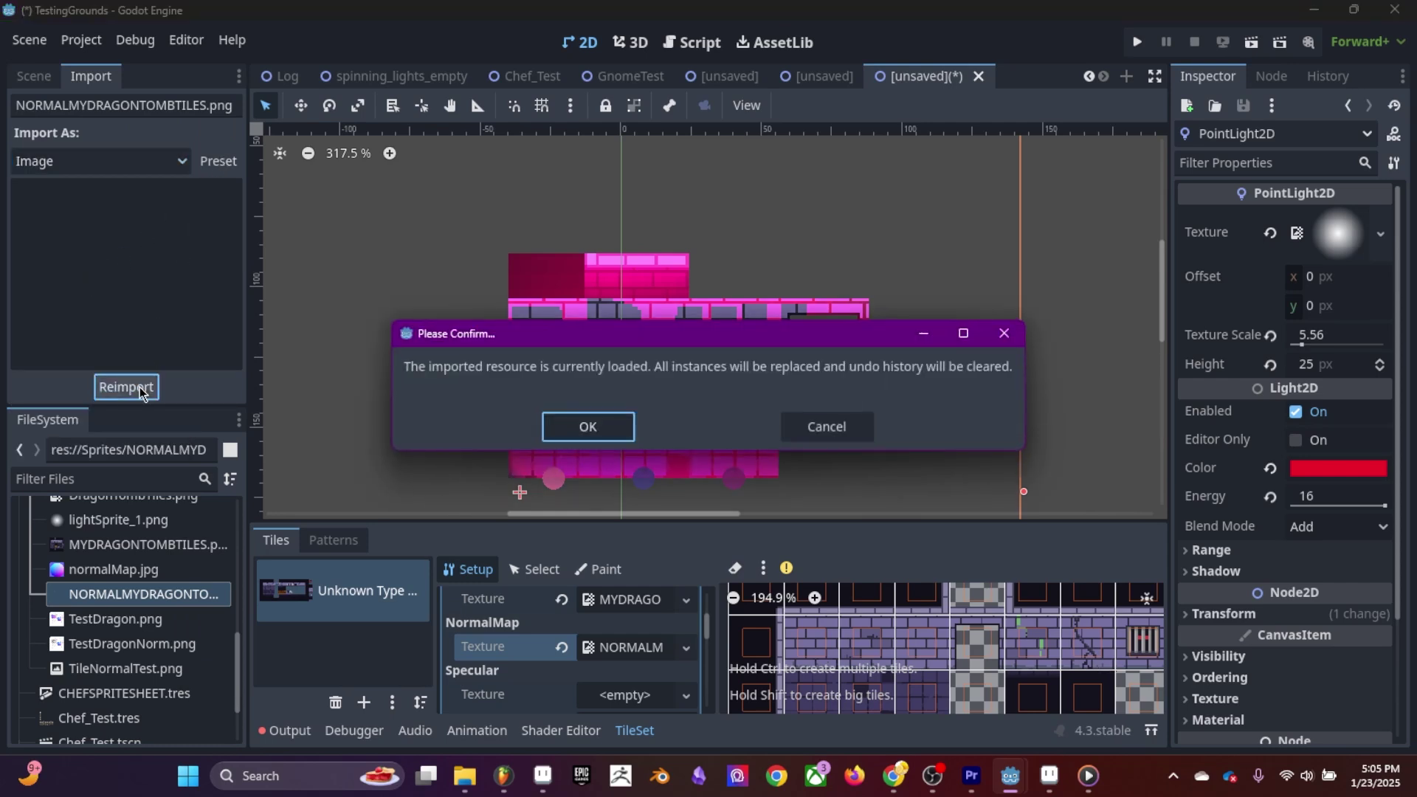
pyautogui.click(576, 426)
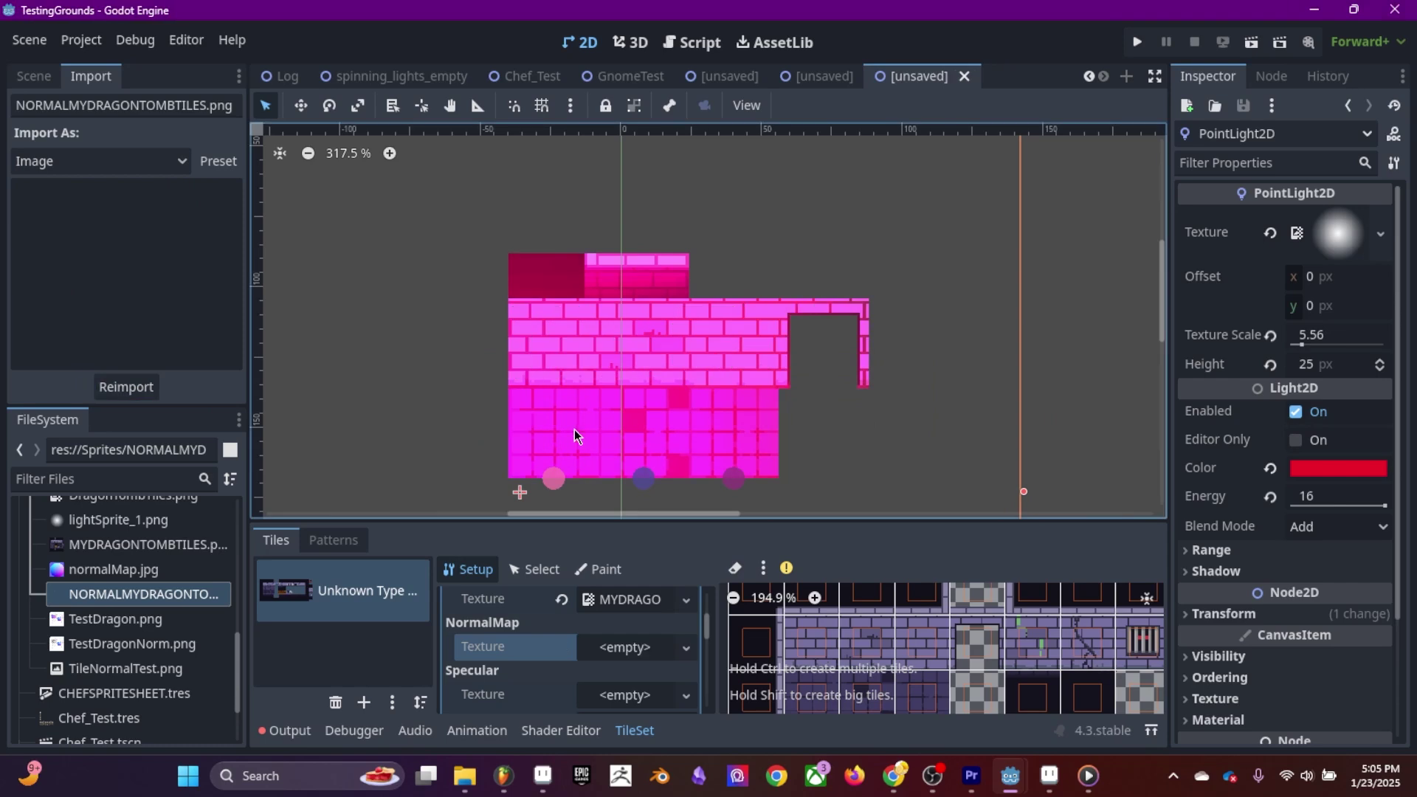
# Put the normal map in the CanvasTexture's NormalMap slot and sweep the light over the tiles.
pyautogui.moveTo(147, 595); pyautogui.dragTo(613, 650)
pyautogui.moveTo(848, 422)
pyautogui.mouseDown()
pyautogui.moveTo(918, 420)
pyautogui.moveTo(822, 374)
pyautogui.moveTo(834, 244)
pyautogui.moveTo(737, 165)
pyautogui.moveTo(826, 63)
pyautogui.moveTo(872, 71)
pyautogui.moveTo(824, 63)
pyautogui.moveTo(980, 53)
pyautogui.moveTo(971, 303)
pyautogui.mouseUp()
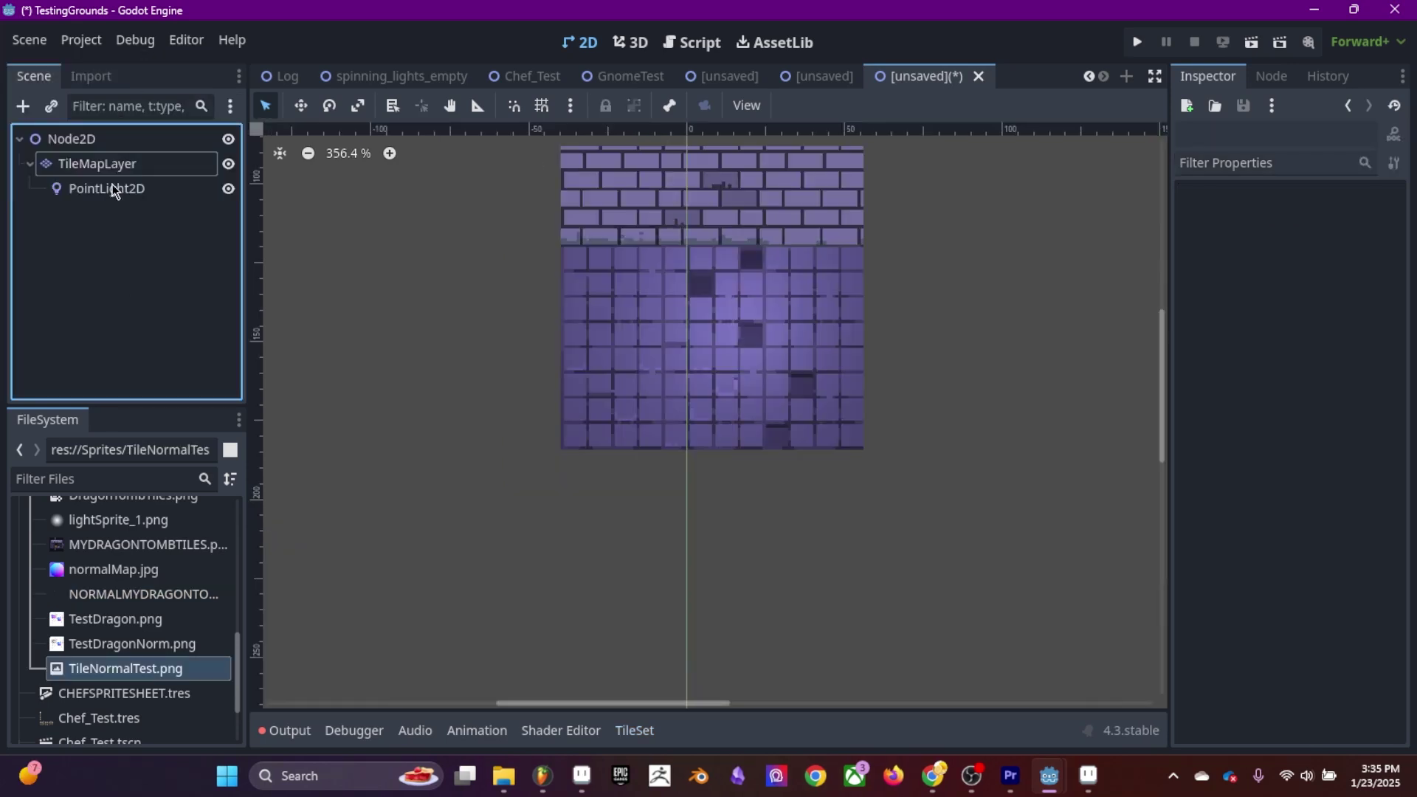
pyautogui.click(111, 189)
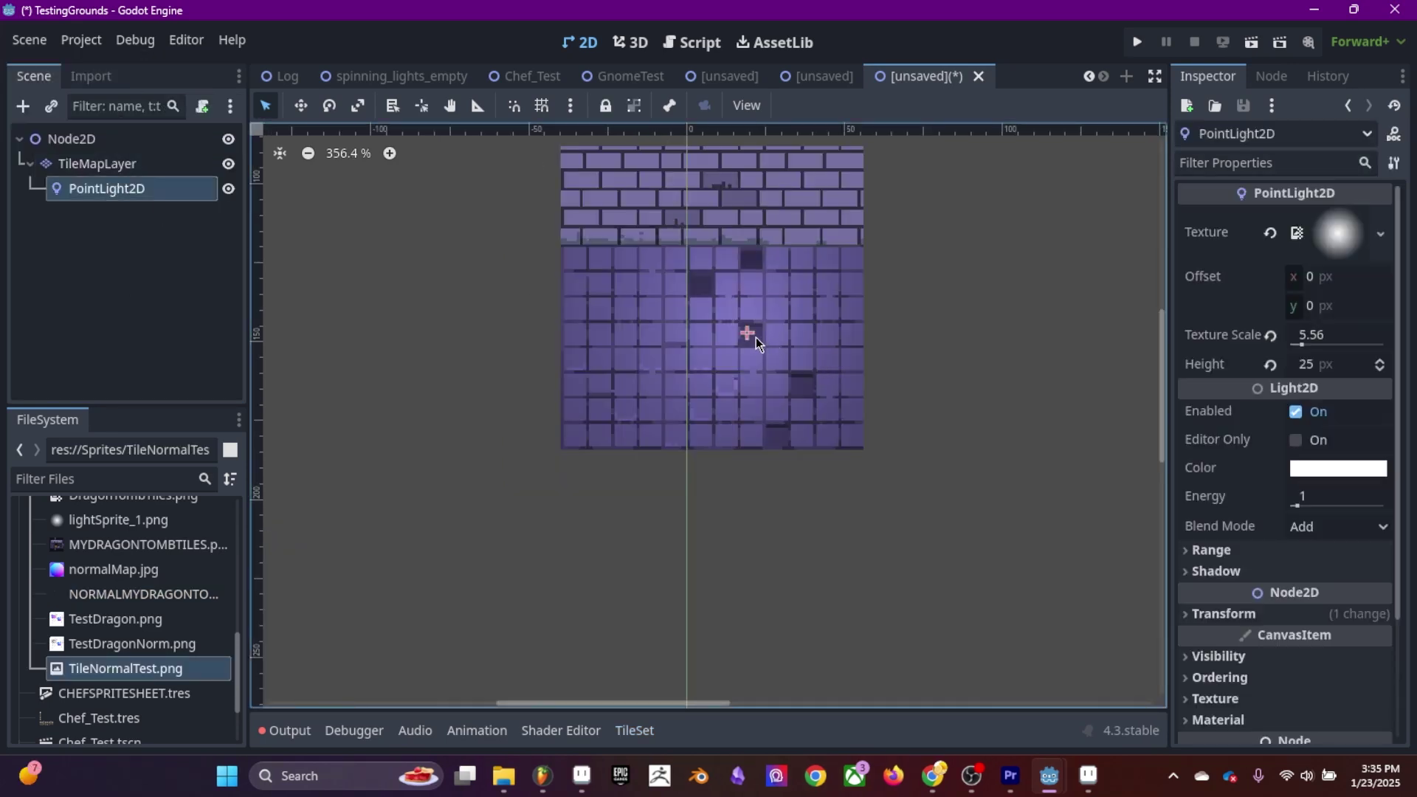
# Sweep the PointLight2D up, left and around the brick TileMapLayer.
pyautogui.moveTo(754, 338); pyautogui.dragTo(777, 301)
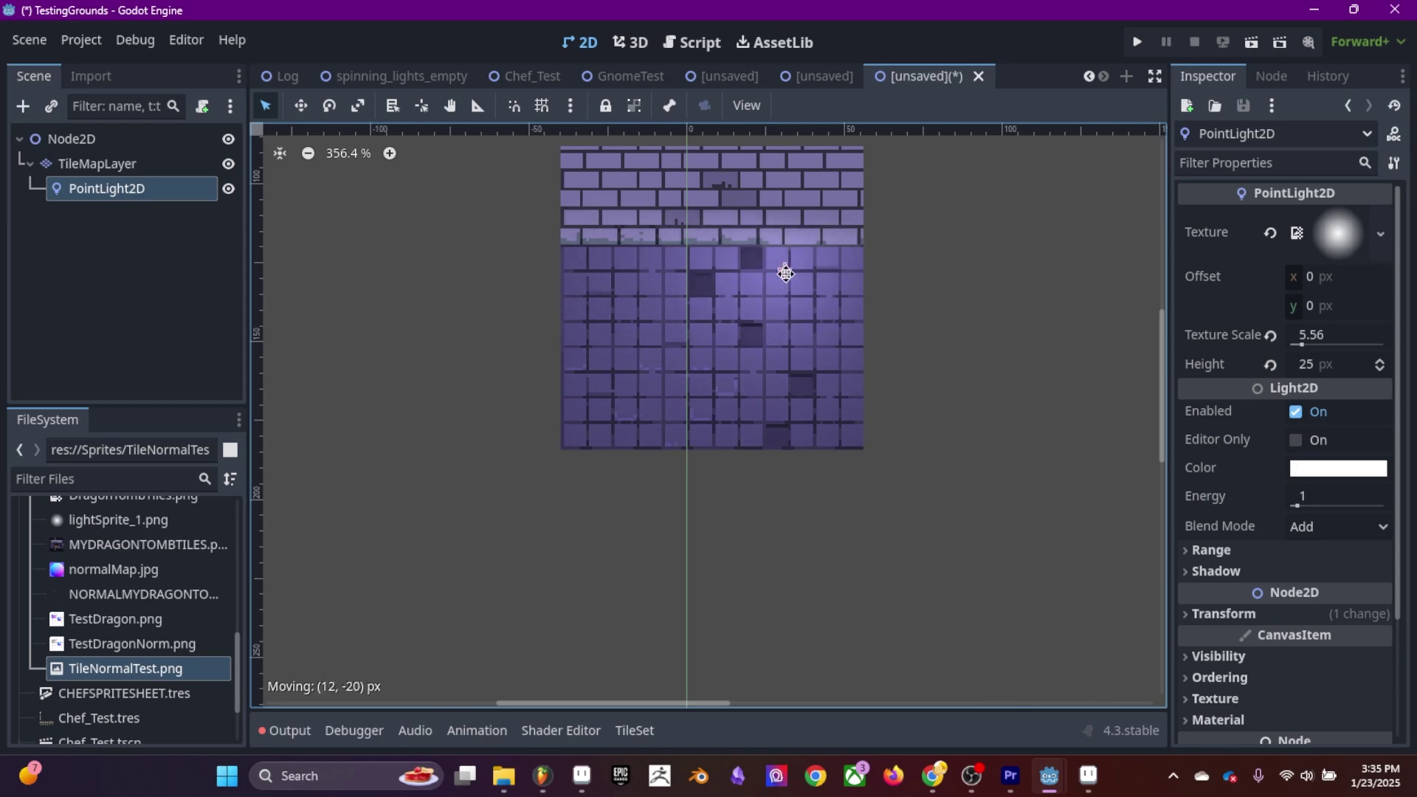
pyautogui.moveTo(770, 252); pyautogui.dragTo(663, 440)
pyautogui.moveTo(776, 427); pyautogui.dragTo(622, 358)
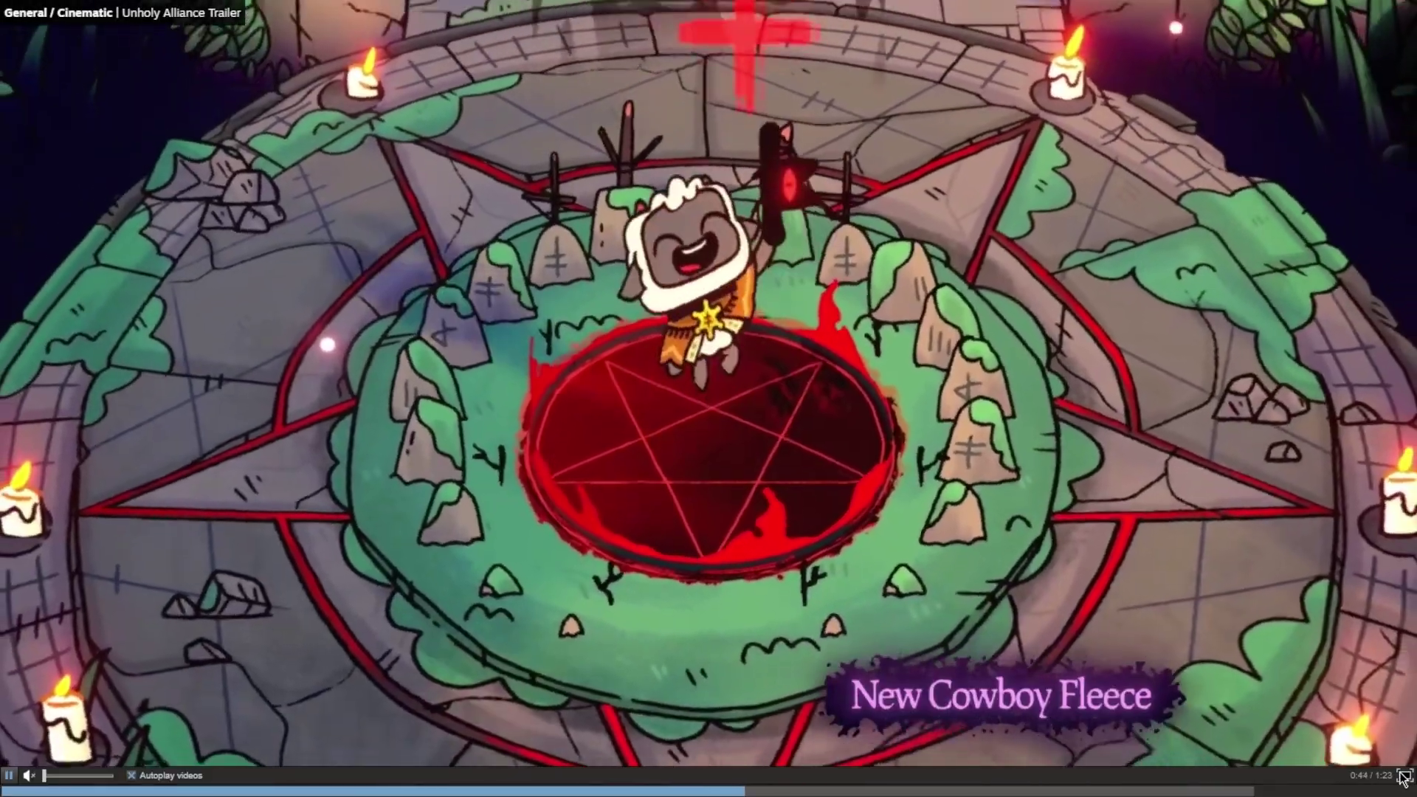
# Exit the Cult of the Lamb trailer's full-screen view.
pyautogui.click(1400, 774)
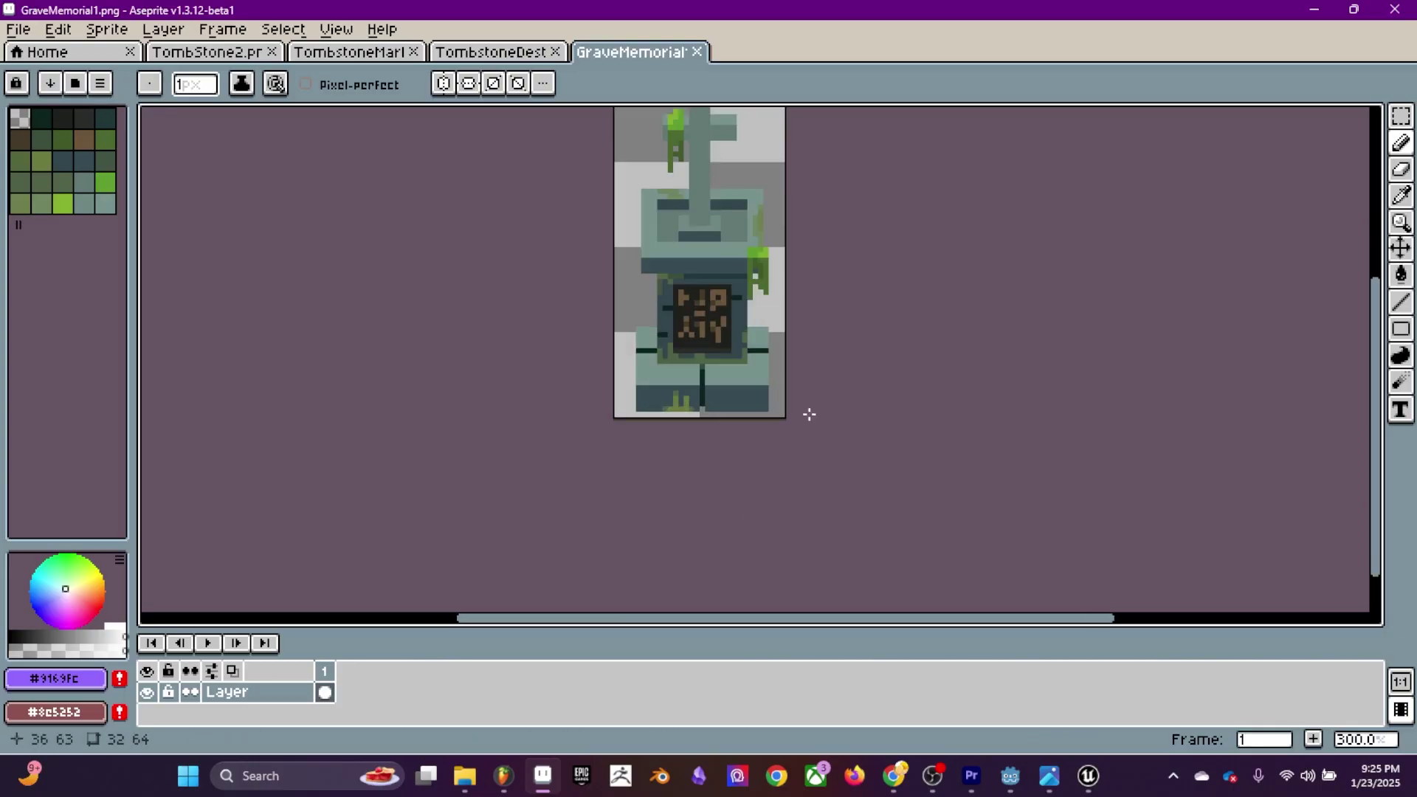
# Switch Aseprite's colour wheel to the Normal Map Color Wheel in Discrete mode.
pyautogui.moveTo(893, 337); pyautogui.dragTo(862, 438, button='middle')
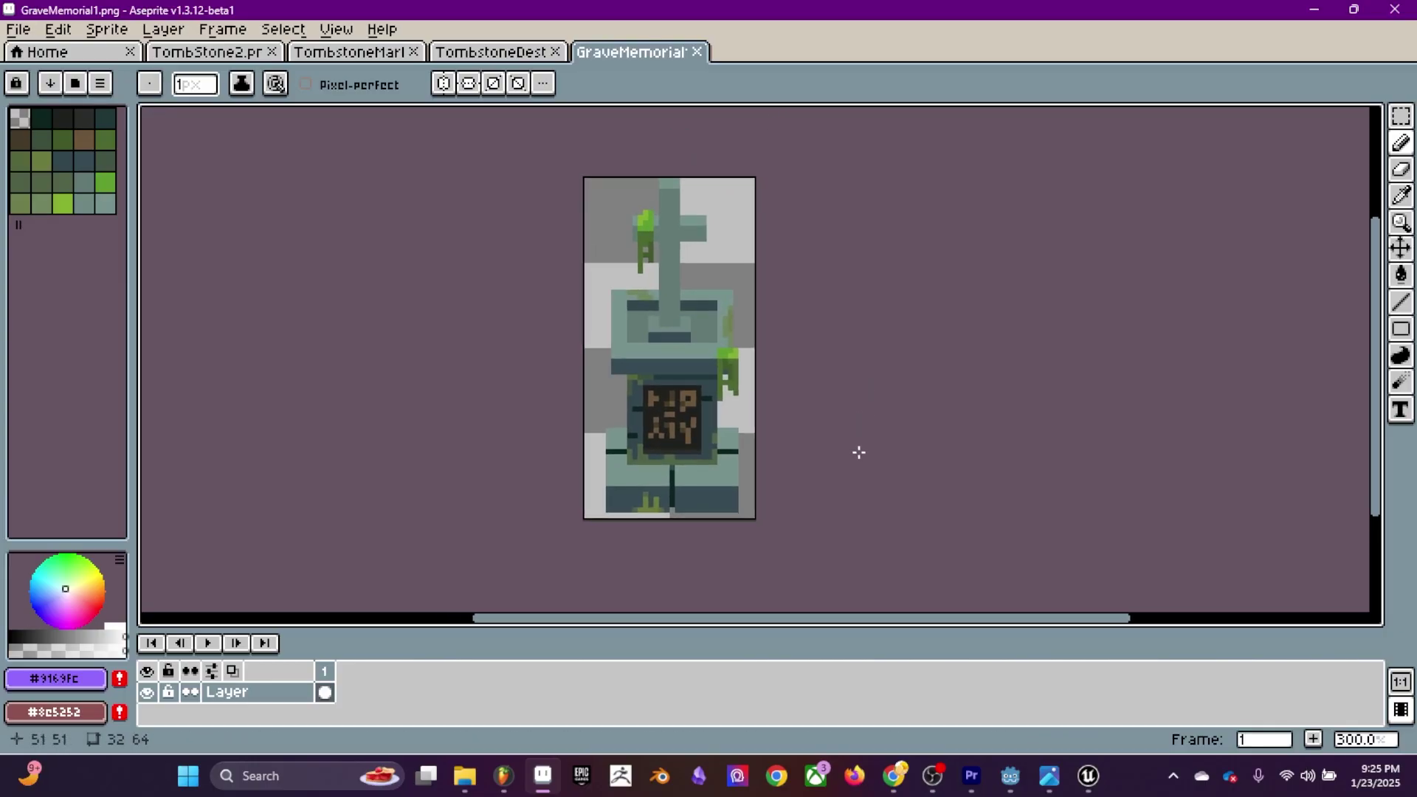
pyautogui.moveTo(1084, 789)
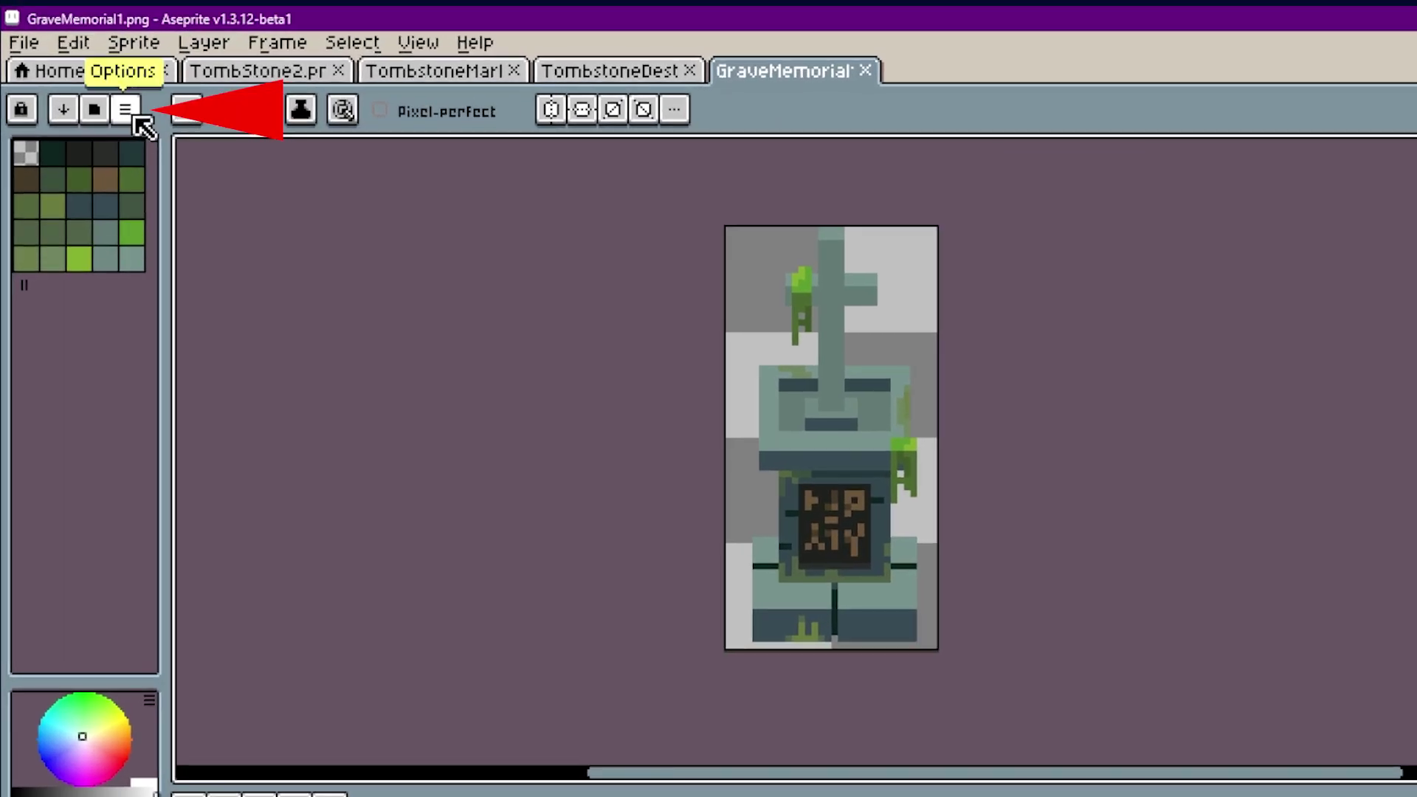
pyautogui.click(102, 83)
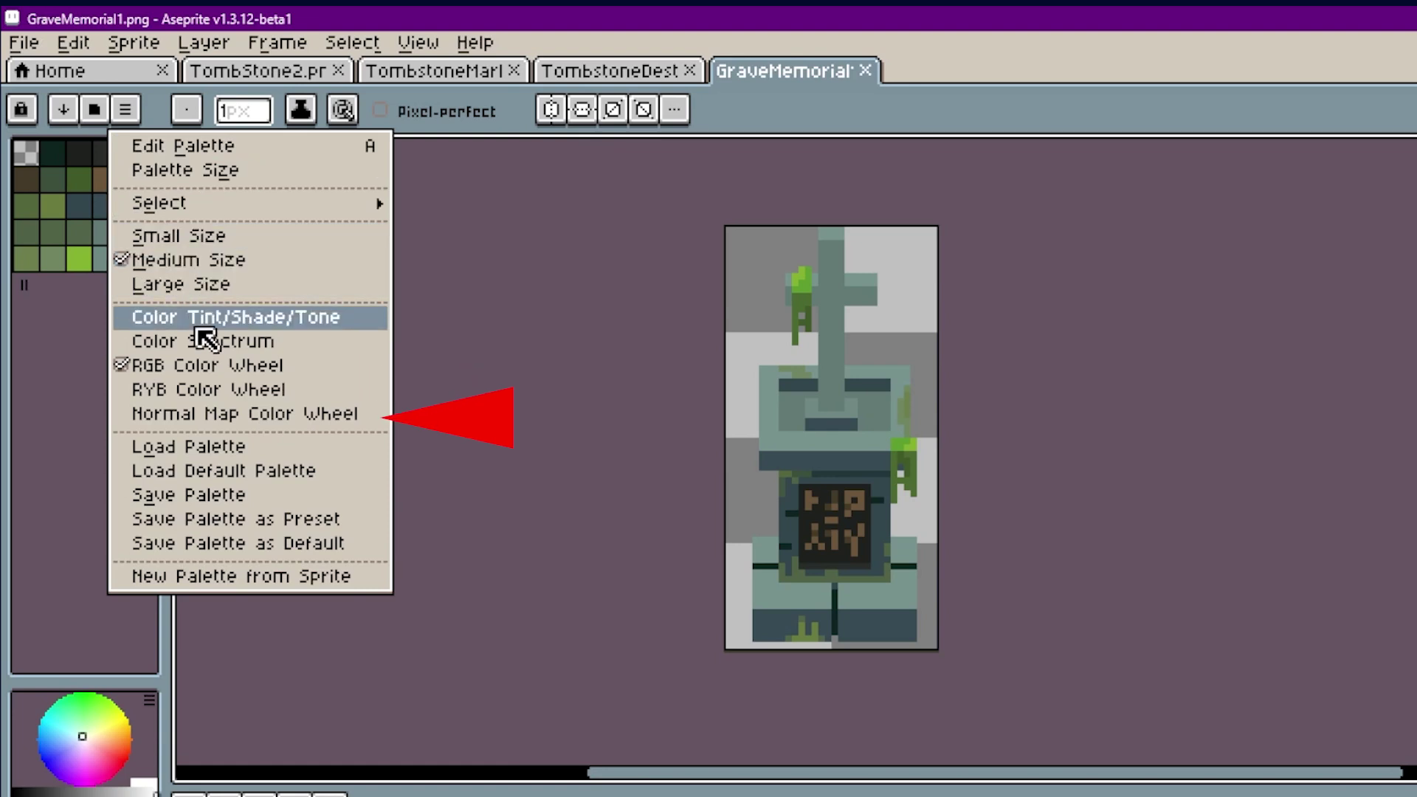
pyautogui.click(242, 419)
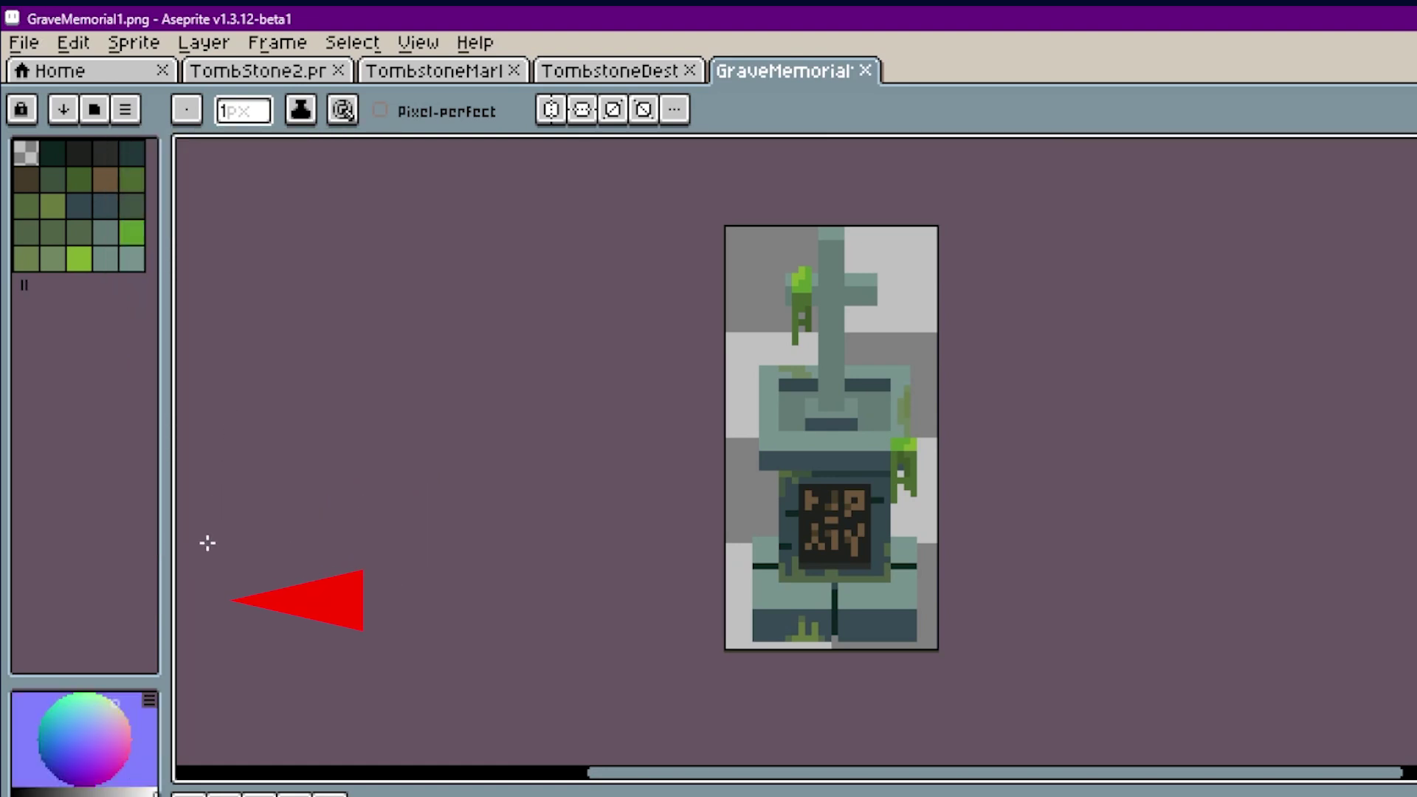
pyautogui.click(150, 698)
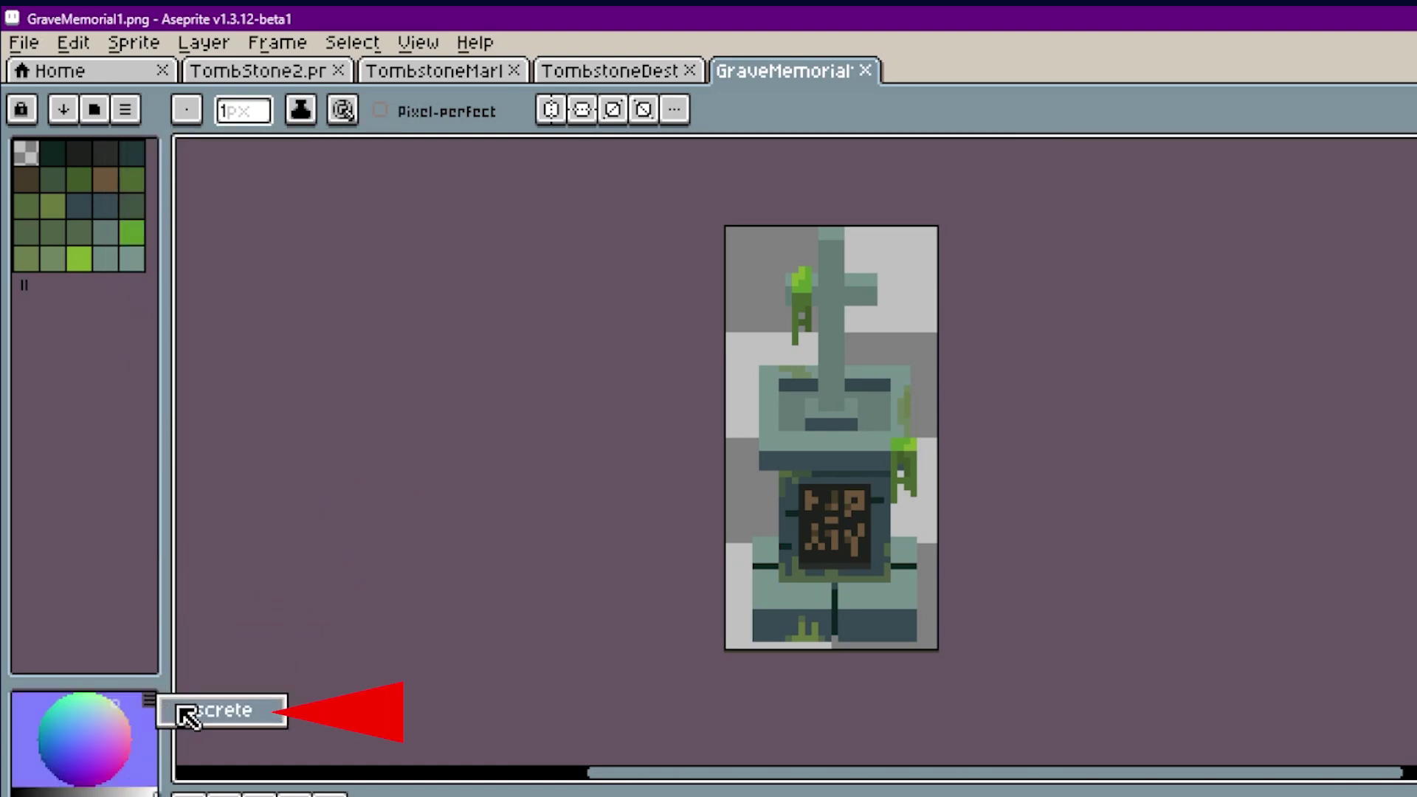
pyautogui.click(185, 711)
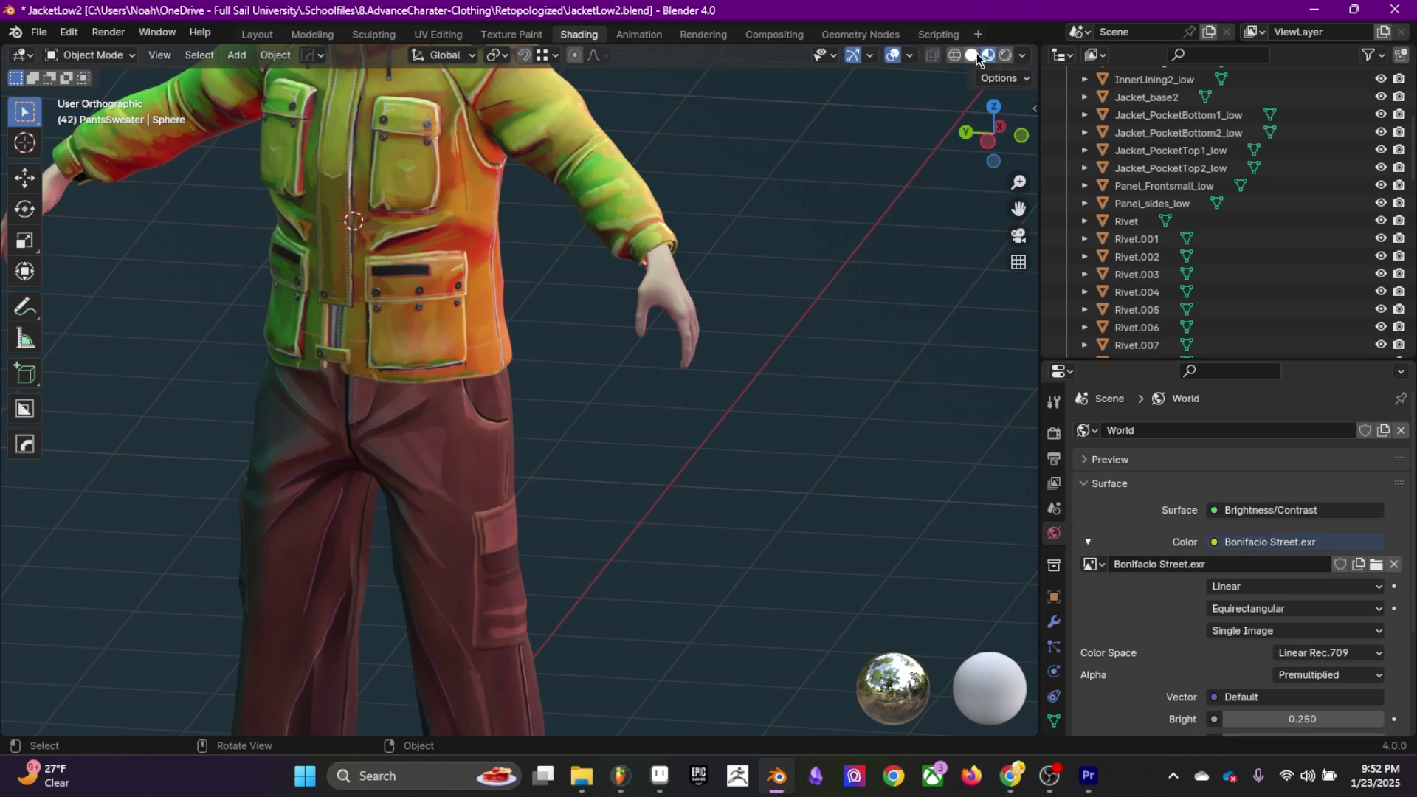
# Set Solid shading to MatCap lighting with the rainbow normal sphere on the jacket character.
pyautogui.click(974, 56)
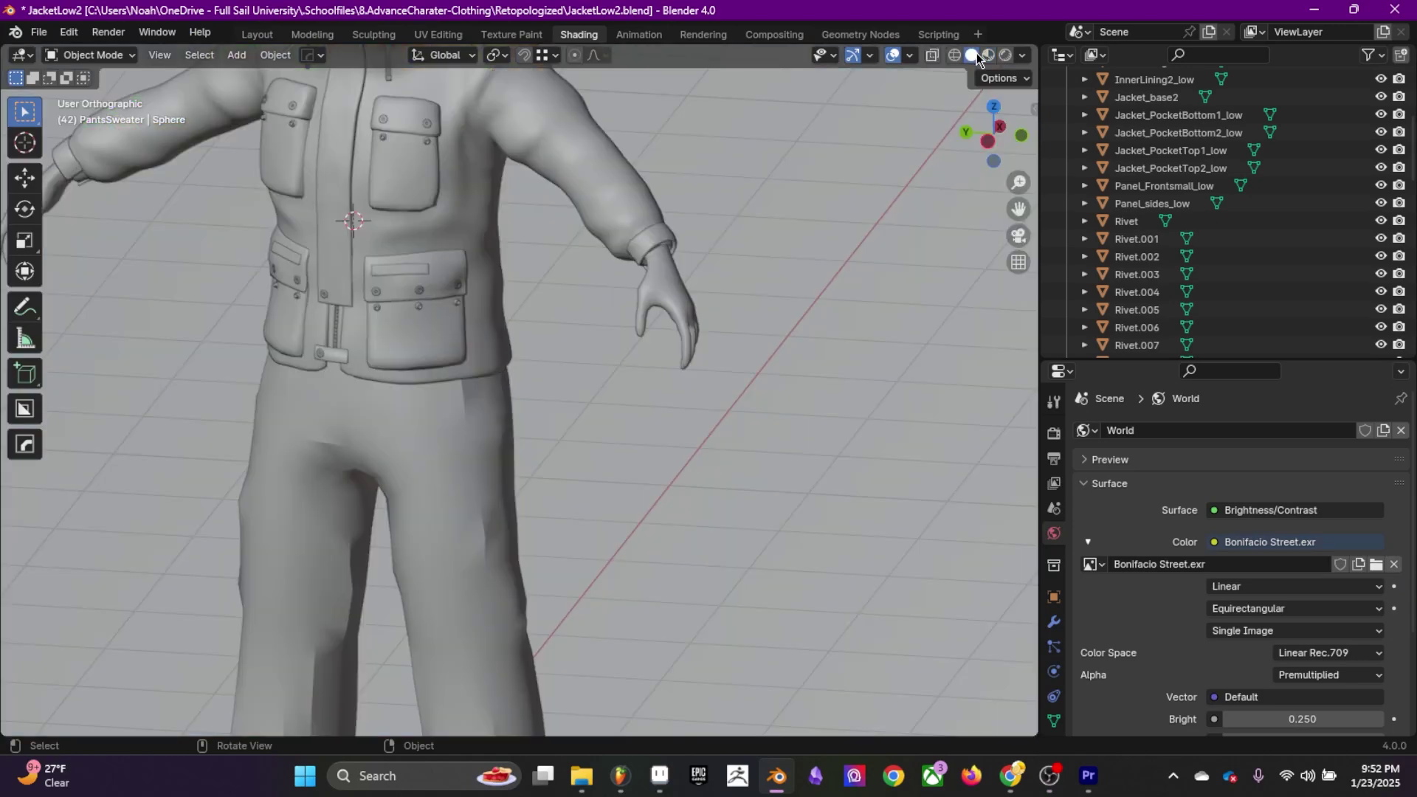
pyautogui.click(1023, 57)
pyautogui.click(1005, 139)
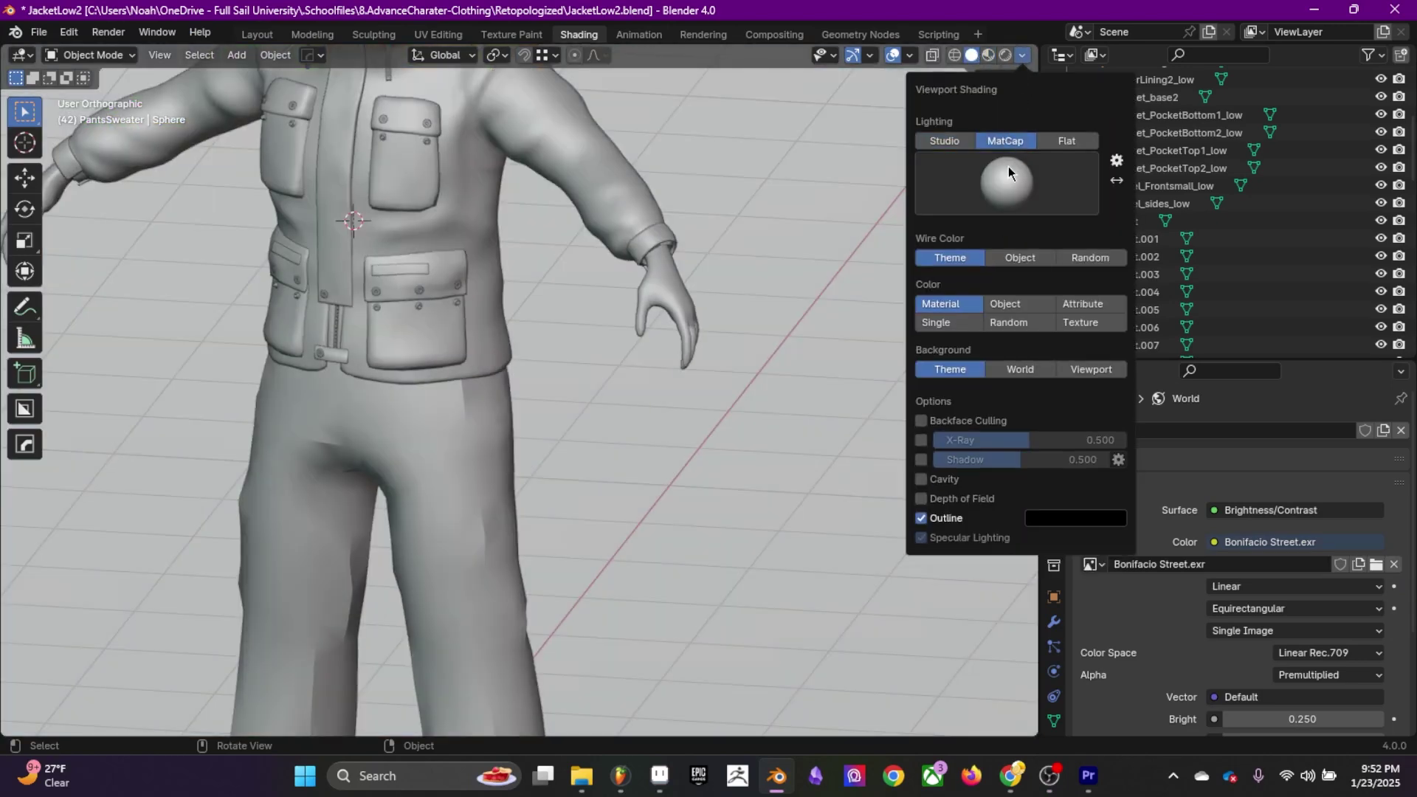
pyautogui.click(1008, 188)
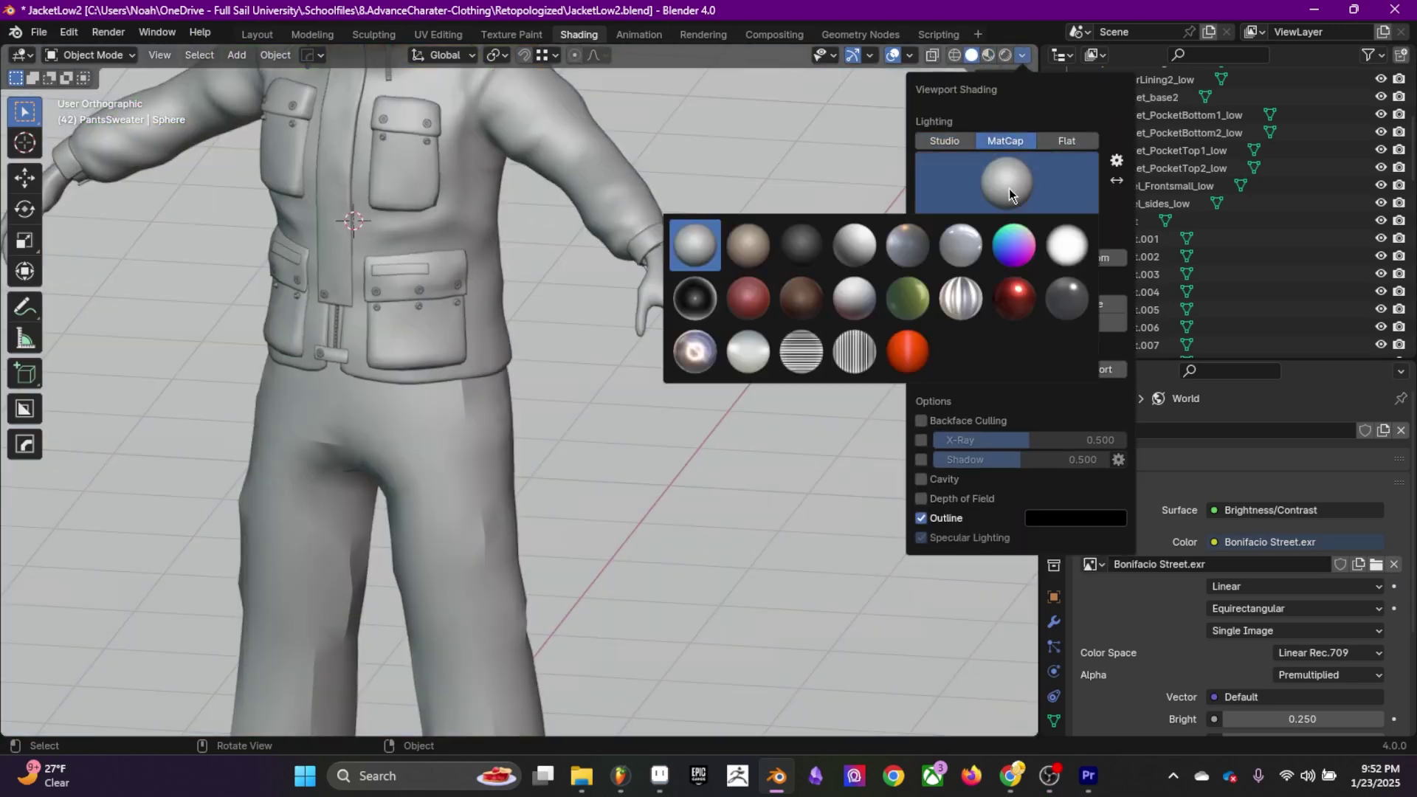
pyautogui.click(1011, 244)
pyautogui.scroll(-4, 721, 353)
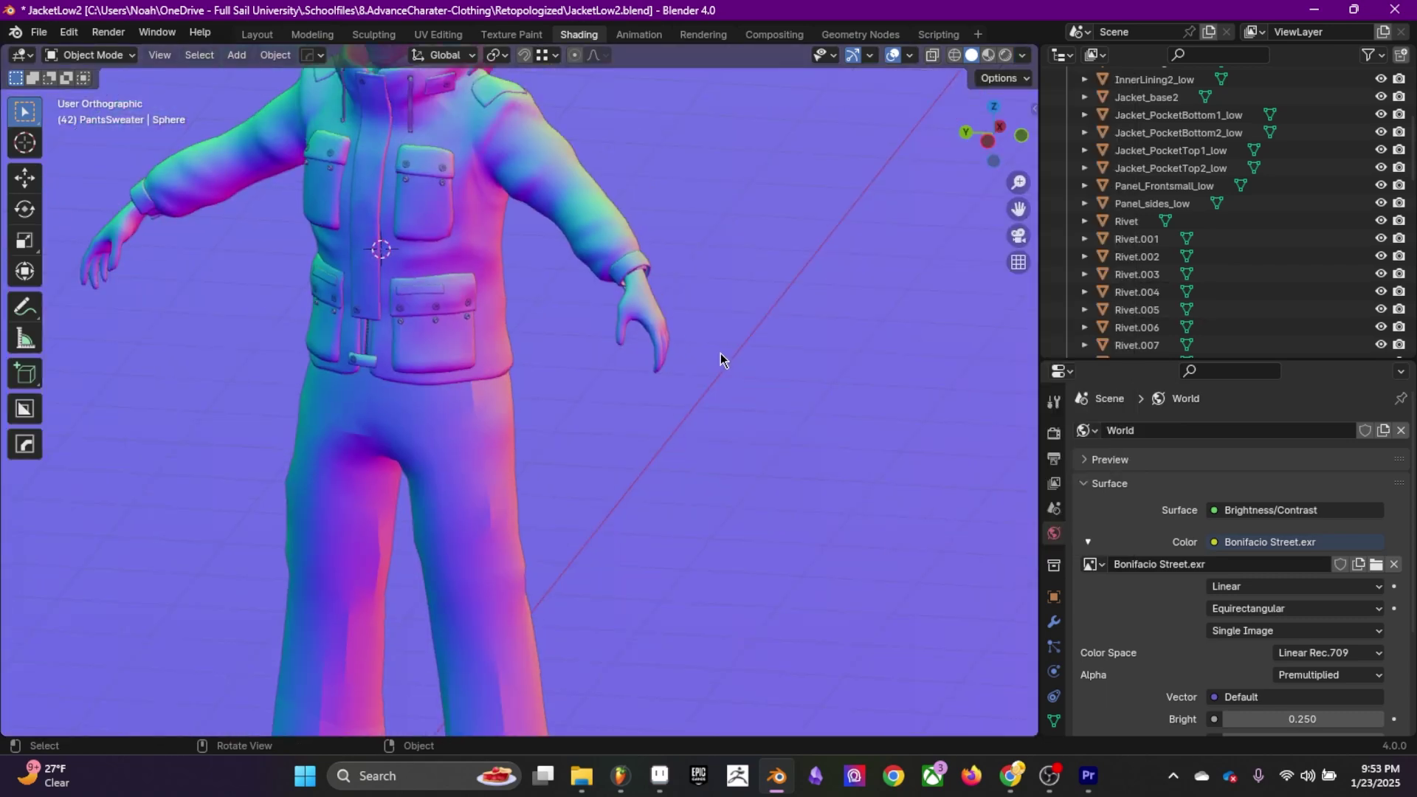
pyautogui.moveTo(592, 454); pyautogui.dragTo(659, 455, button='middle')
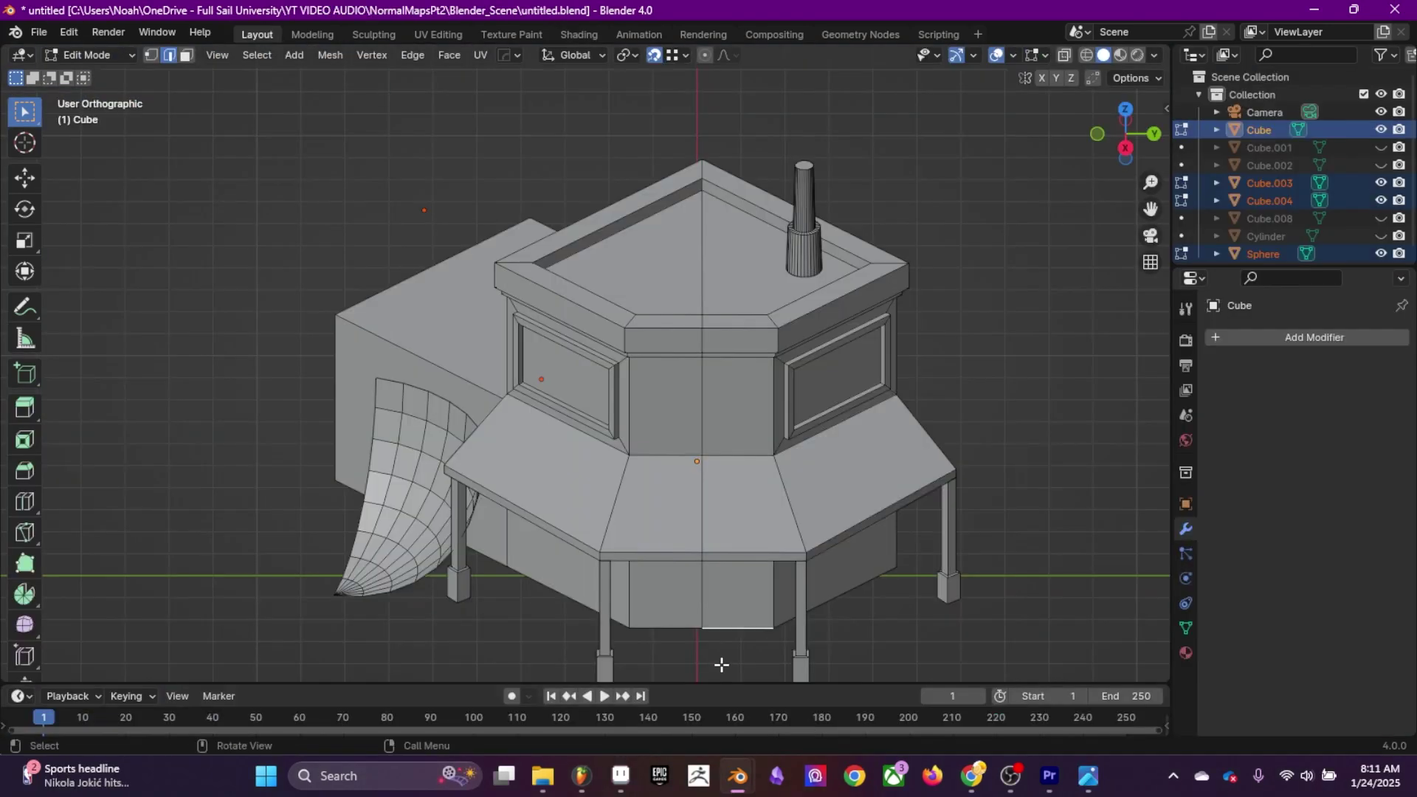
# Centre the building and switch its viewport lighting to MatCap with the rainbow normal sphere.
pyautogui.keyDown('shift'); pyautogui.moveTo(904, 630); pyautogui.dragTo(894, 576, button='middle'); pyautogui.keyUp('shift')
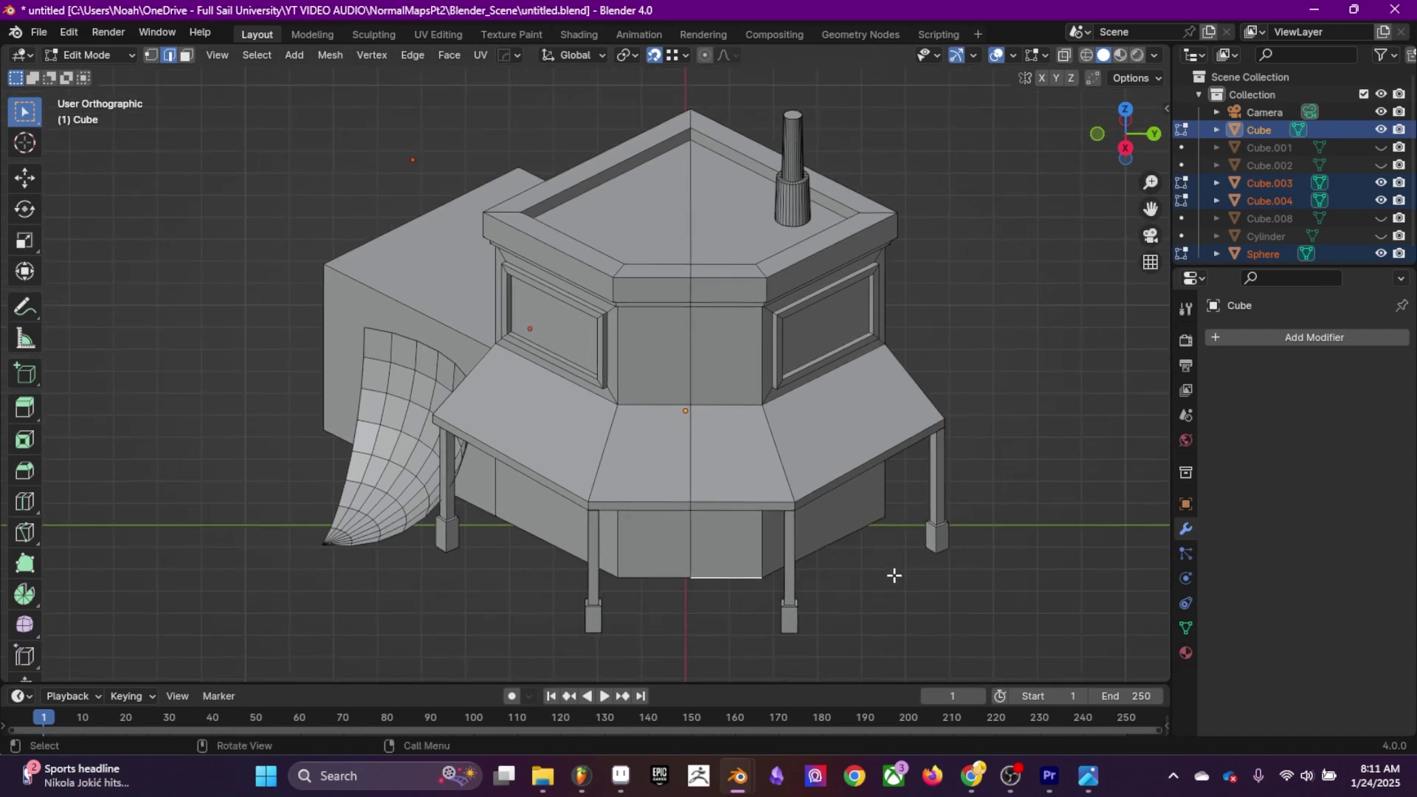
pyautogui.scroll(-1, 894, 575)
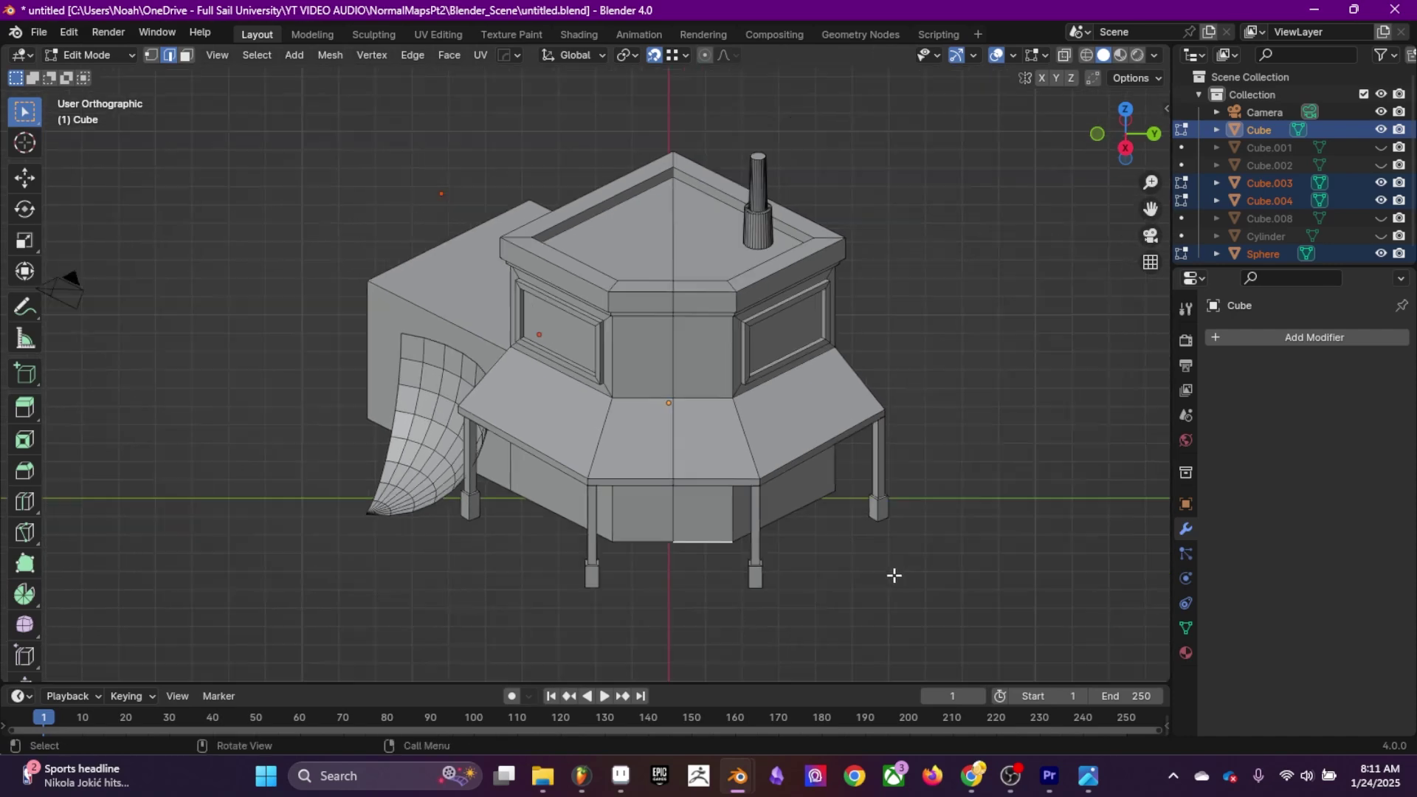
pyautogui.click(1155, 56)
pyautogui.click(1133, 140)
pyautogui.click(1132, 161)
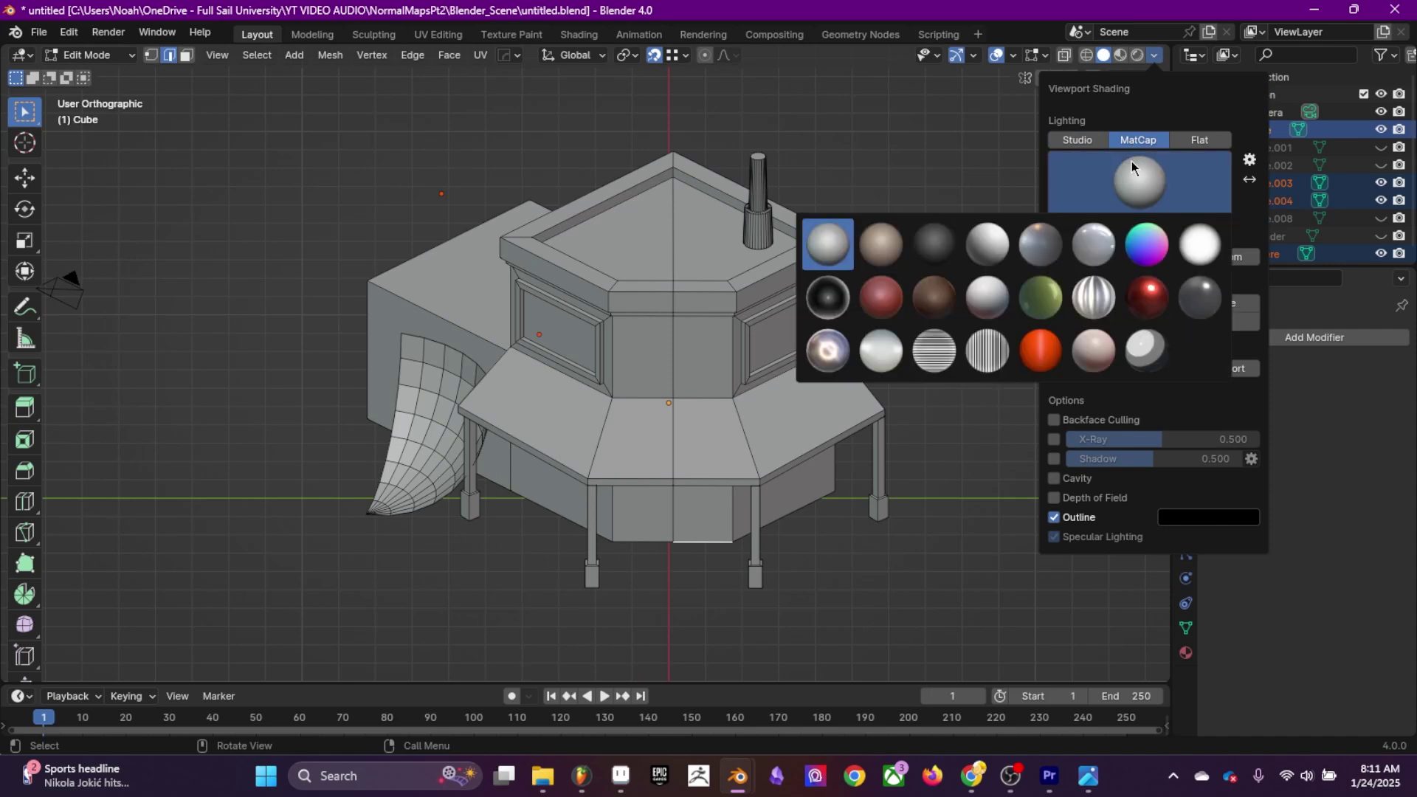
pyautogui.click(1148, 242)
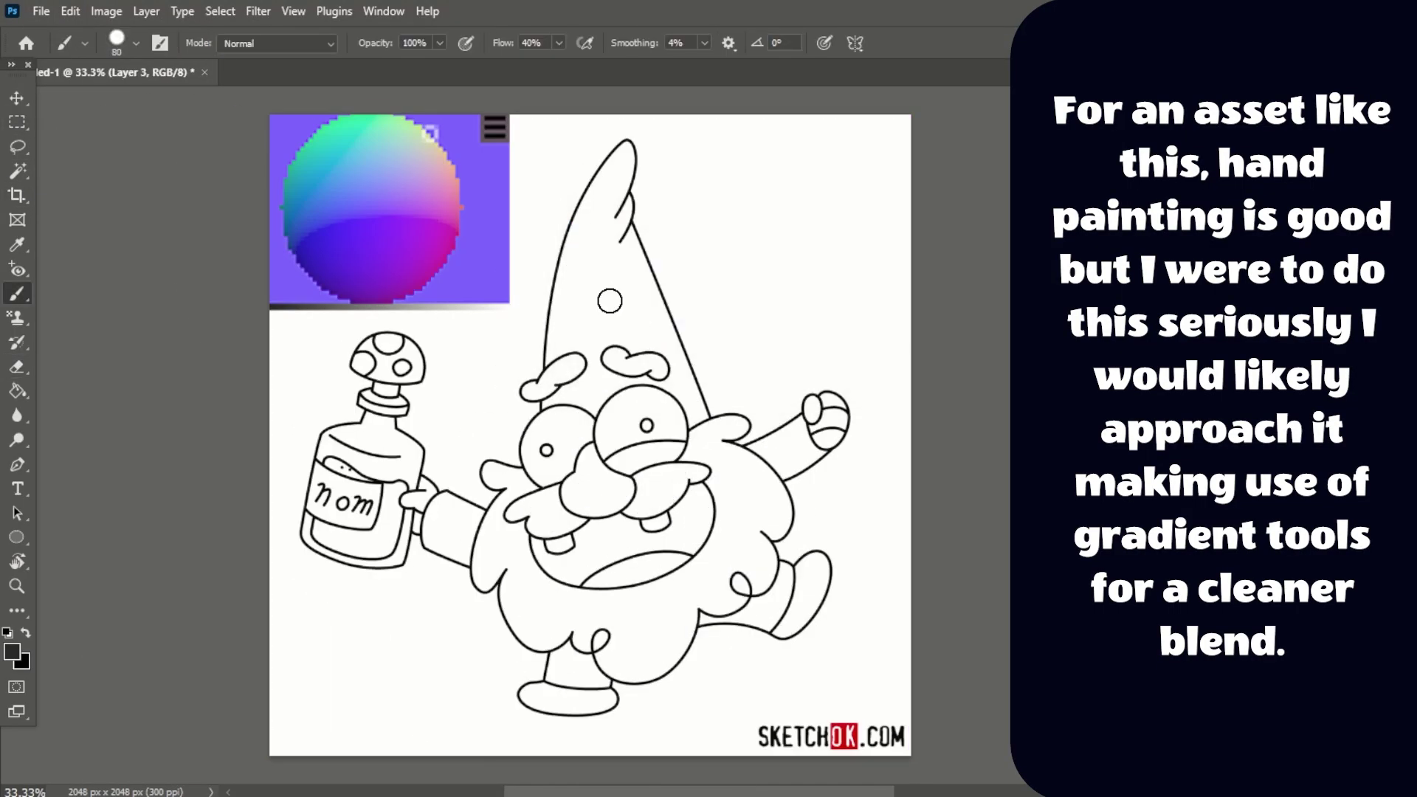
# Block in purple, pink, blue and teal normal colours over the hat, beard, face and feet.
pyautogui.moveTo(618, 158)
pyautogui.mouseDown()
pyautogui.moveTo(642, 668)
pyautogui.moveTo(676, 492)
pyautogui.mouseUp()
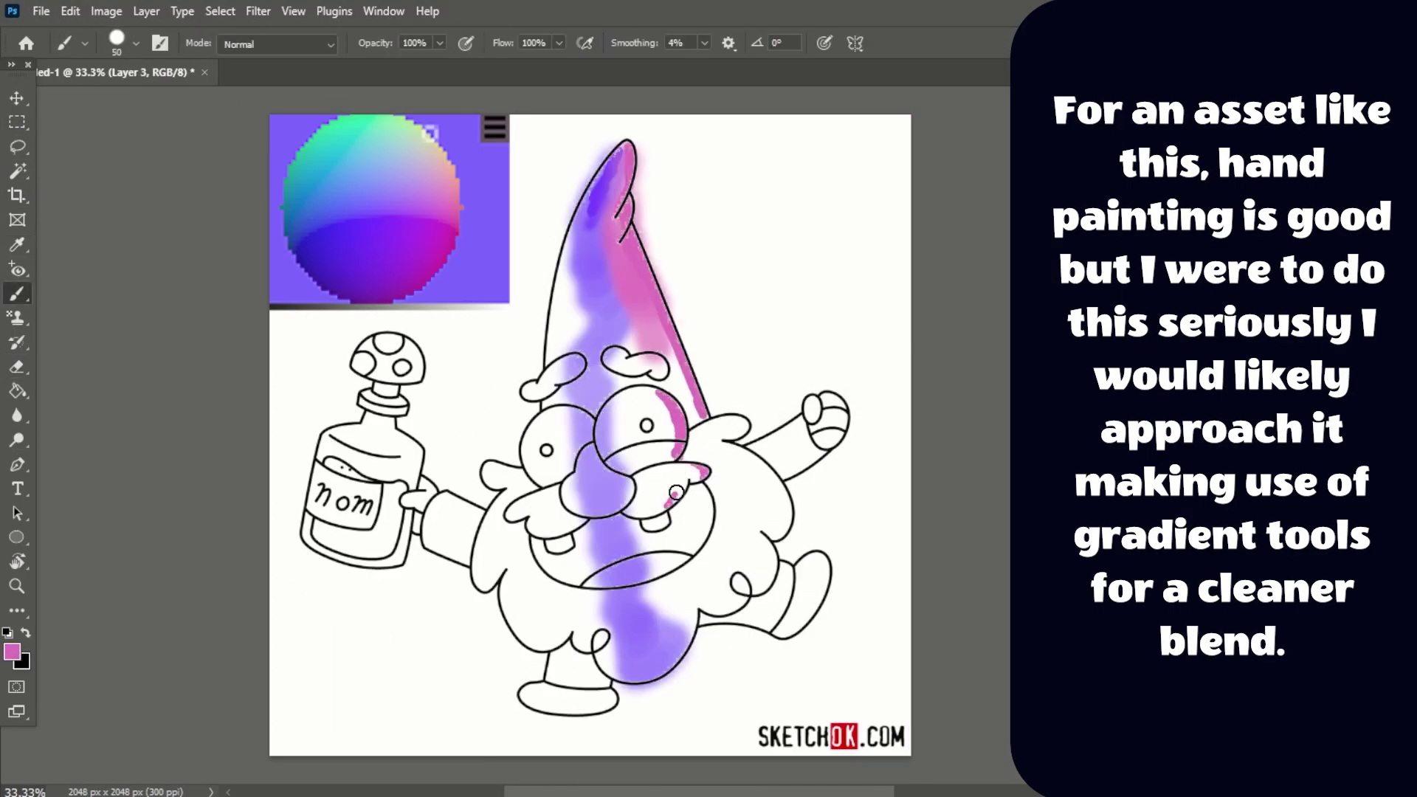
pyautogui.moveTo(767, 450); pyautogui.dragTo(812, 628)
pyautogui.moveTo(535, 421)
pyautogui.mouseDown()
pyautogui.moveTo(532, 480)
pyautogui.moveTo(487, 590)
pyautogui.mouseUp()
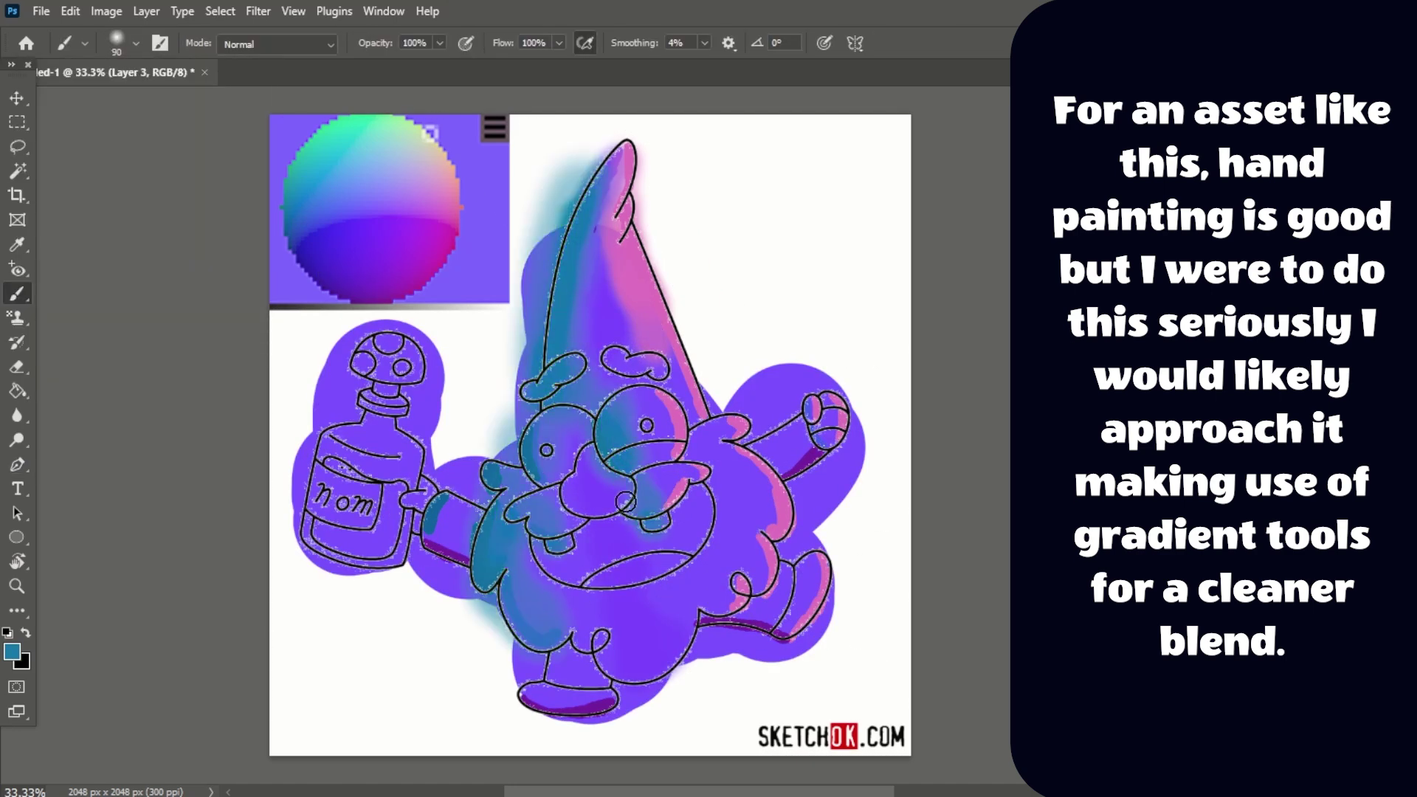
pyautogui.moveTo(501, 547); pyautogui.dragTo(539, 635)
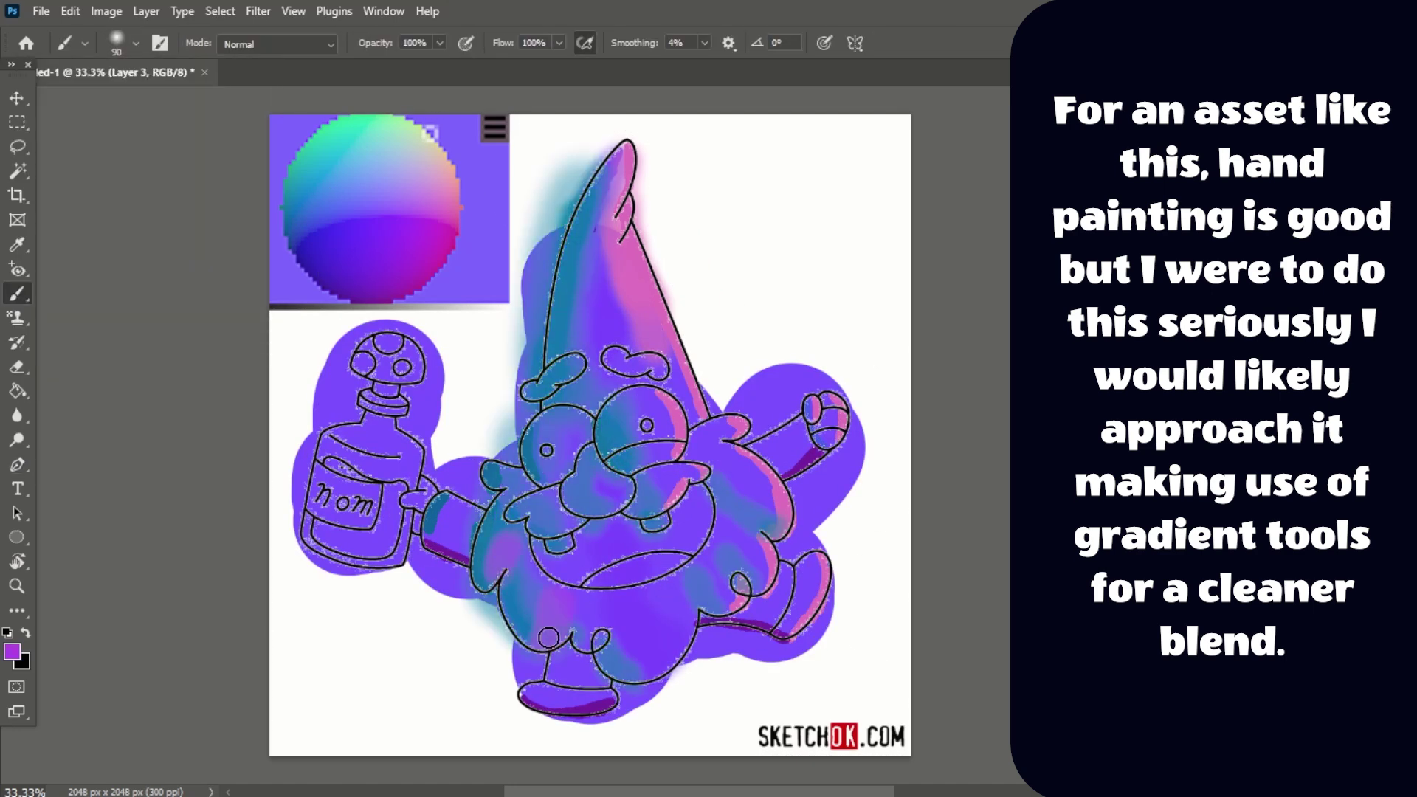
pyautogui.moveTo(628, 243); pyautogui.dragTo(683, 384)
# Add green, yellow, magenta and teal strokes on the hat tip, arms, leg and shoes.
pyautogui.keyDown('alt'); pyautogui.click(324, 159); pyautogui.keyUp('alt')
pyautogui.moveTo(572, 251); pyautogui.dragTo(609, 152)
pyautogui.moveTo(642, 163); pyautogui.dragTo(638, 214)
pyautogui.moveTo(664, 391); pyautogui.dragTo(701, 424)
pyautogui.moveTo(701, 620); pyautogui.dragTo(805, 616)
pyautogui.moveTo(755, 446); pyautogui.dragTo(803, 422)
pyautogui.moveTo(787, 567); pyautogui.dragTo(781, 599)
pyautogui.moveTo(449, 501); pyautogui.dragTo(481, 515)
pyautogui.moveTo(799, 574); pyautogui.dragTo(819, 558)
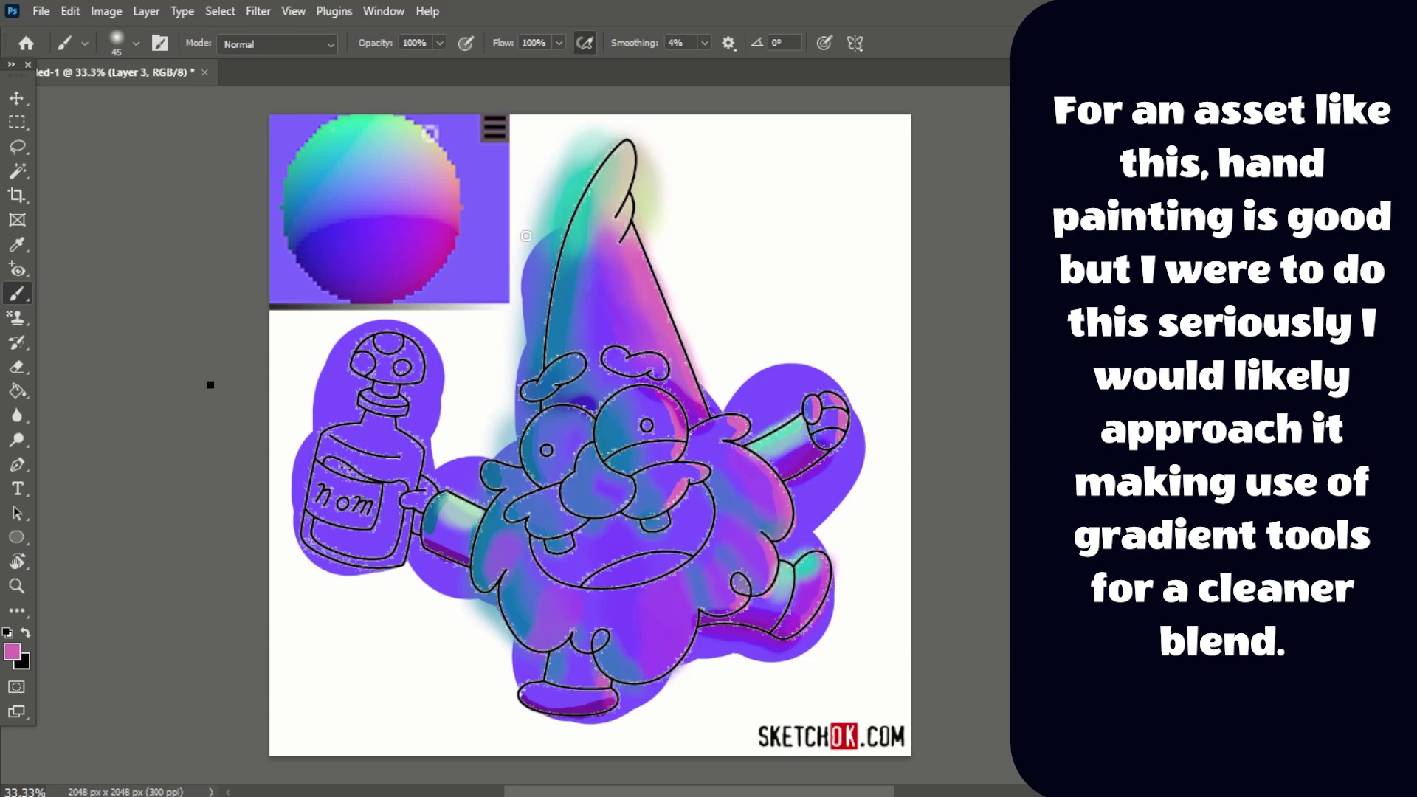
# Blend the hat colours and add teal, green, yellow and pink highlights on arms, body and eyes.
pyautogui.moveTo(528, 692); pyautogui.dragTo(609, 694)
pyautogui.moveTo(574, 313); pyautogui.dragTo(579, 255)
pyautogui.moveTo(620, 240); pyautogui.dragTo(627, 332)
pyautogui.moveTo(649, 195); pyautogui.dragTo(645, 270)
pyautogui.moveTo(727, 447); pyautogui.dragTo(760, 473)
pyautogui.moveTo(723, 520); pyautogui.dragTo(759, 543)
pyautogui.moveTo(675, 579); pyautogui.dragTo(689, 637)
pyautogui.moveTo(766, 480); pyautogui.dragTo(782, 524)
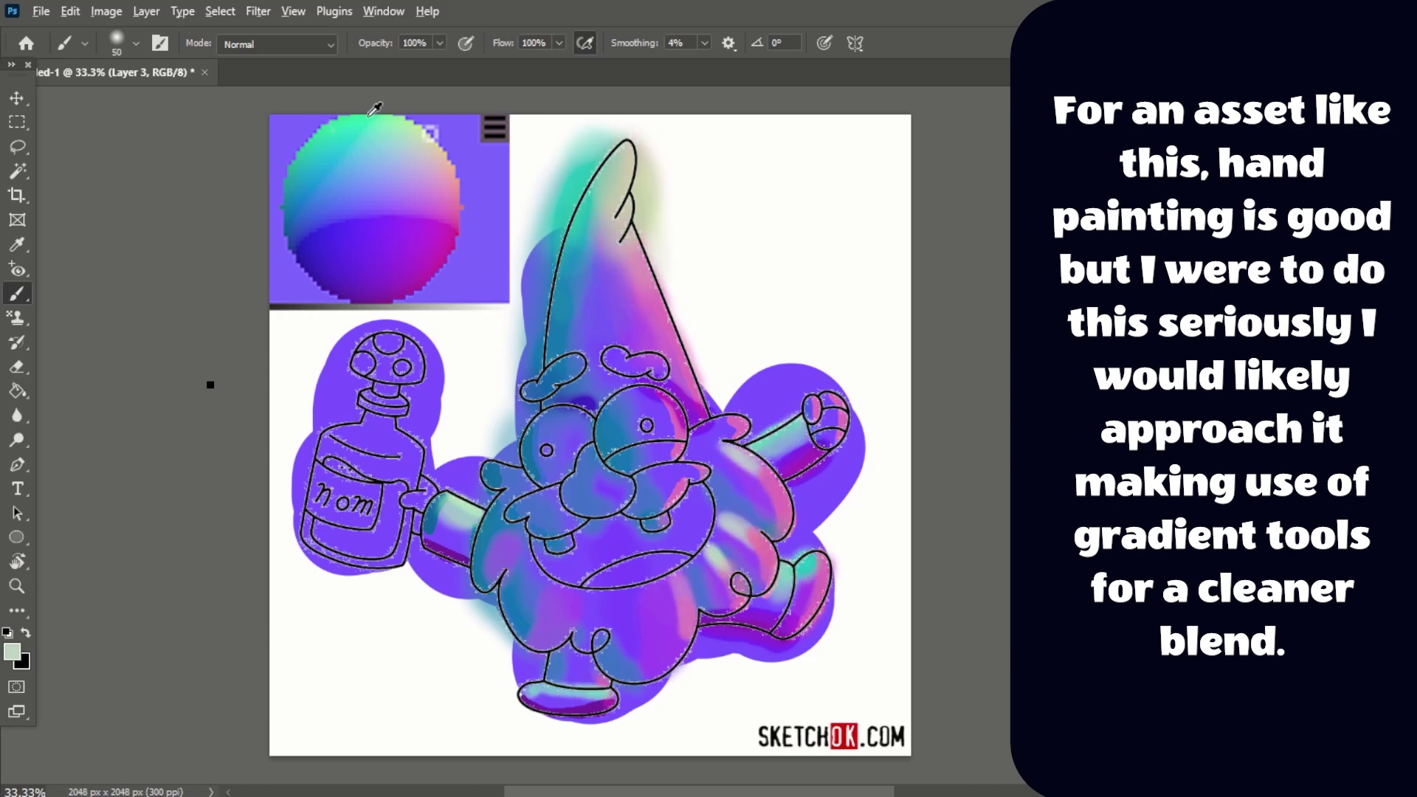
pyautogui.moveTo(644, 396); pyautogui.dragTo(674, 462)
# With blue, purple and a smaller brush, detail the eyes, nose, moustache, eyebrows and mouth.
pyautogui.keyDown('alt'); pyautogui.click(321, 161); pyautogui.keyUp('alt')
pyautogui.moveTo(605, 430); pyautogui.dragTo(620, 396)
pyautogui.moveTo(533, 434)
pyautogui.mouseDown()
pyautogui.moveTo(537, 471)
pyautogui.moveTo(574, 413)
pyautogui.mouseUp()
pyautogui.keyDown('alt'); pyautogui.click(325, 158); pyautogui.keyUp('alt')
pyautogui.keyDown('alt'); pyautogui.click(409, 256); pyautogui.keyUp('alt')
pyautogui.moveTo(574, 507)
pyautogui.mouseDown()
pyautogui.moveTo(625, 507)
pyautogui.moveTo(693, 468)
pyautogui.mouseUp()
pyautogui.moveTo(511, 511); pyautogui.dragTo(558, 489)
pyautogui.moveTo(606, 364); pyautogui.dragTo(666, 376)
pyautogui.moveTo(589, 582); pyautogui.dragTo(686, 557)
# Add magenta shadows and teal, blue and pink highlights on the belly, arm, beard and collar.
pyautogui.keyDown('alt'); pyautogui.click(440, 266); pyautogui.keyUp('alt')
pyautogui.moveTo(691, 627); pyautogui.dragTo(644, 676)
pyautogui.moveTo(787, 505); pyautogui.dragTo(780, 535)
pyautogui.moveTo(670, 586); pyautogui.dragTo(675, 621)
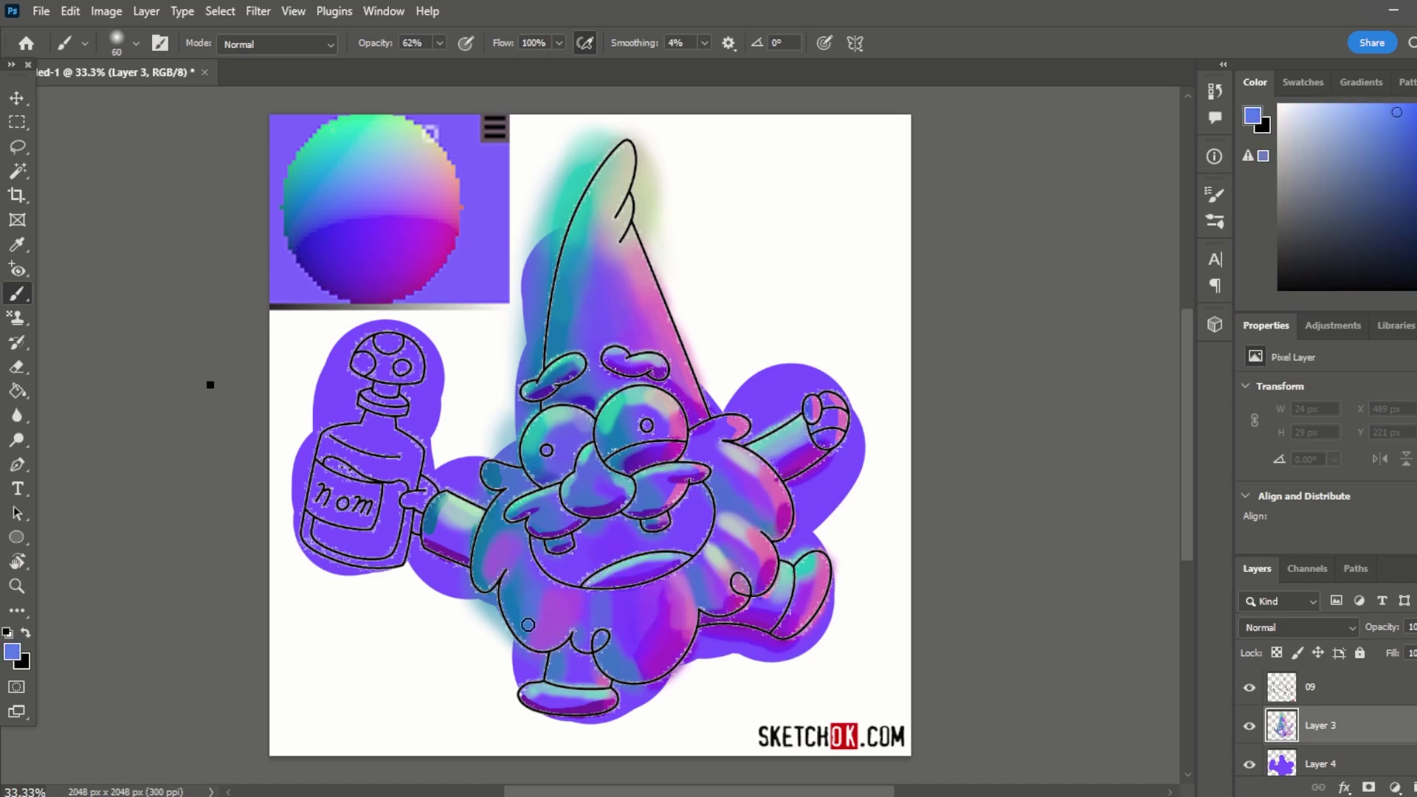
pyautogui.moveTo(507, 563); pyautogui.dragTo(528, 629)
pyautogui.moveTo(483, 548); pyautogui.dragTo(494, 503)
pyautogui.moveTo(487, 466); pyautogui.dragTo(521, 474)
pyautogui.moveTo(694, 436); pyautogui.dragTo(742, 419)
pyautogui.moveTo(665, 575); pyautogui.dragTo(683, 611)
pyautogui.moveTo(726, 459); pyautogui.dragTo(754, 489)
# Shade the sleeve, eye, belly and eyebrow in purple and blend the hat colours.
pyautogui.keyDown('alt'); pyautogui.click(395, 259); pyautogui.keyUp('alt')
pyautogui.moveTo(616, 606); pyautogui.dragTo(642, 629)
pyautogui.moveTo(606, 652); pyautogui.dragTo(619, 673)
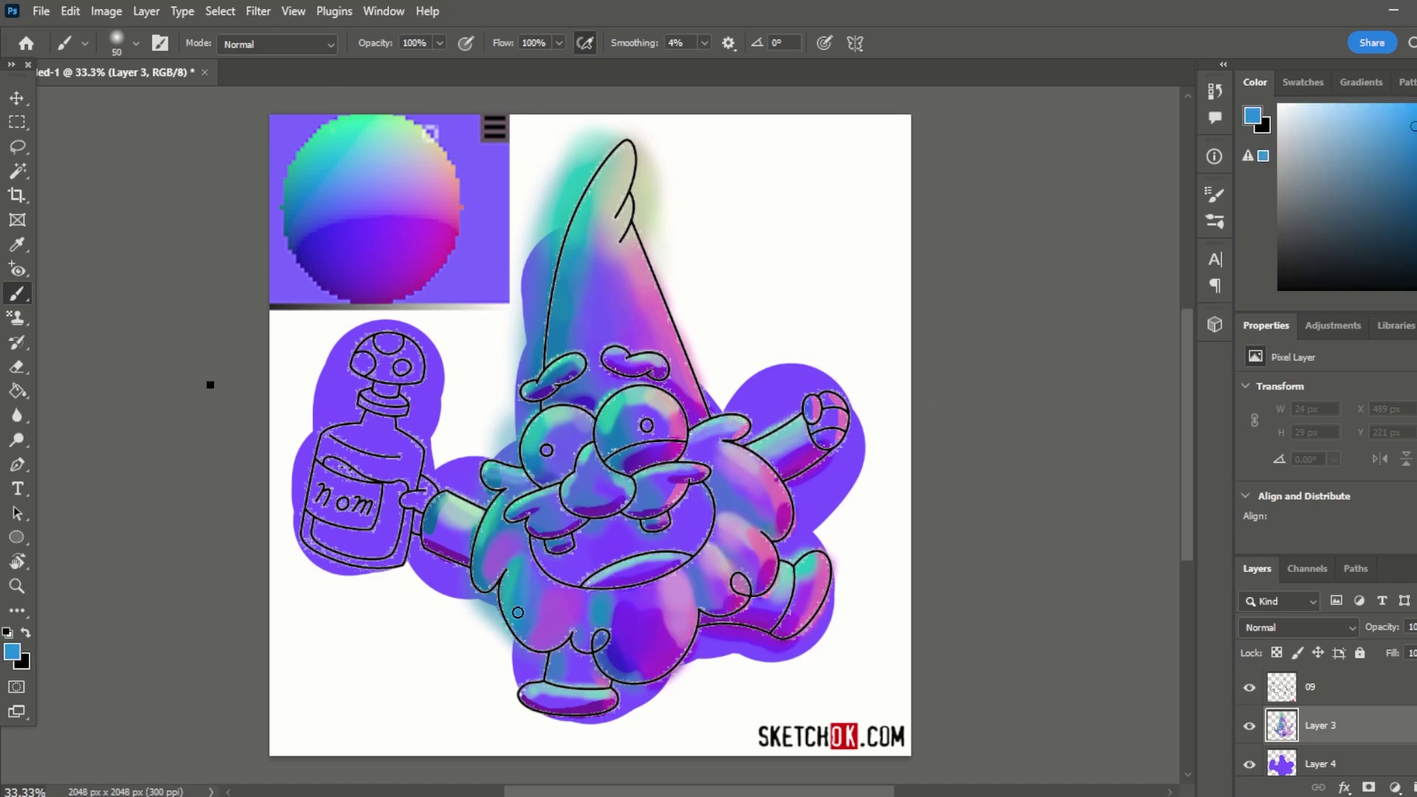
pyautogui.moveTo(543, 599); pyautogui.dragTo(530, 639)
pyautogui.moveTo(434, 524); pyautogui.dragTo(470, 543)
pyautogui.moveTo(608, 427); pyautogui.dragTo(639, 404)
pyautogui.moveTo(529, 392); pyautogui.dragTo(574, 366)
pyautogui.moveTo(617, 275); pyautogui.dragTo(659, 341)
# Shade the nose, moustache, eye and hand in pink and blend the hat.
pyautogui.keyDown('alt'); pyautogui.click(408, 202); pyautogui.keyUp('alt')
pyautogui.moveTo(636, 509); pyautogui.dragTo(679, 487)
pyautogui.moveTo(573, 480); pyautogui.dragTo(591, 506)
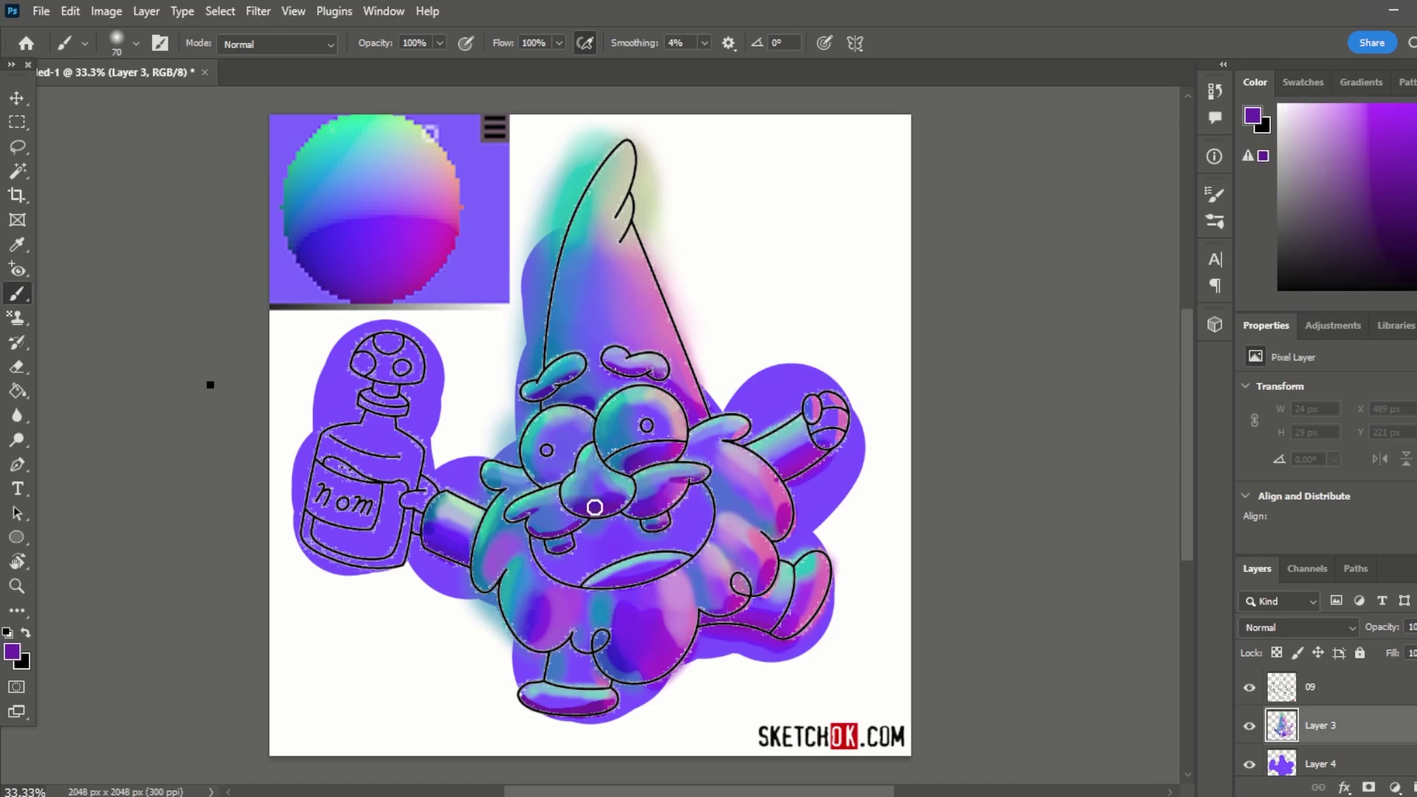
pyautogui.moveTo(613, 413); pyautogui.dragTo(655, 402)
pyautogui.moveTo(531, 521); pyautogui.dragTo(581, 527)
pyautogui.moveTo(810, 428); pyautogui.dragTo(817, 448)
# Delete paint outside the gnome outline and set Layer 4's blend mode to Overlay.
pyautogui.click(1311, 688)
pyautogui.press('w')
pyautogui.click(850, 247)
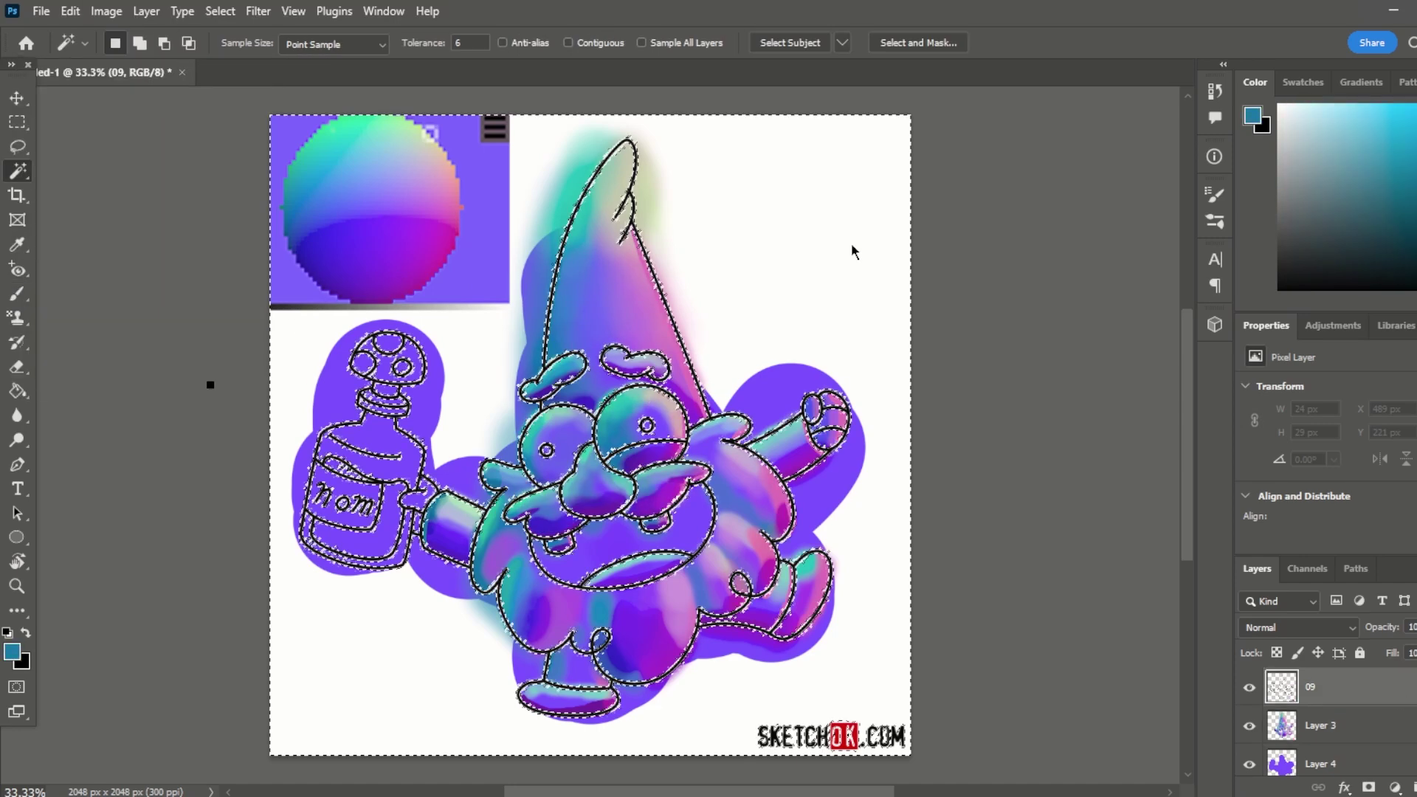
pyautogui.press('e')
pyautogui.click(1250, 726)
pyautogui.click(1320, 764)
pyautogui.press('b')
pyautogui.click(1300, 627)
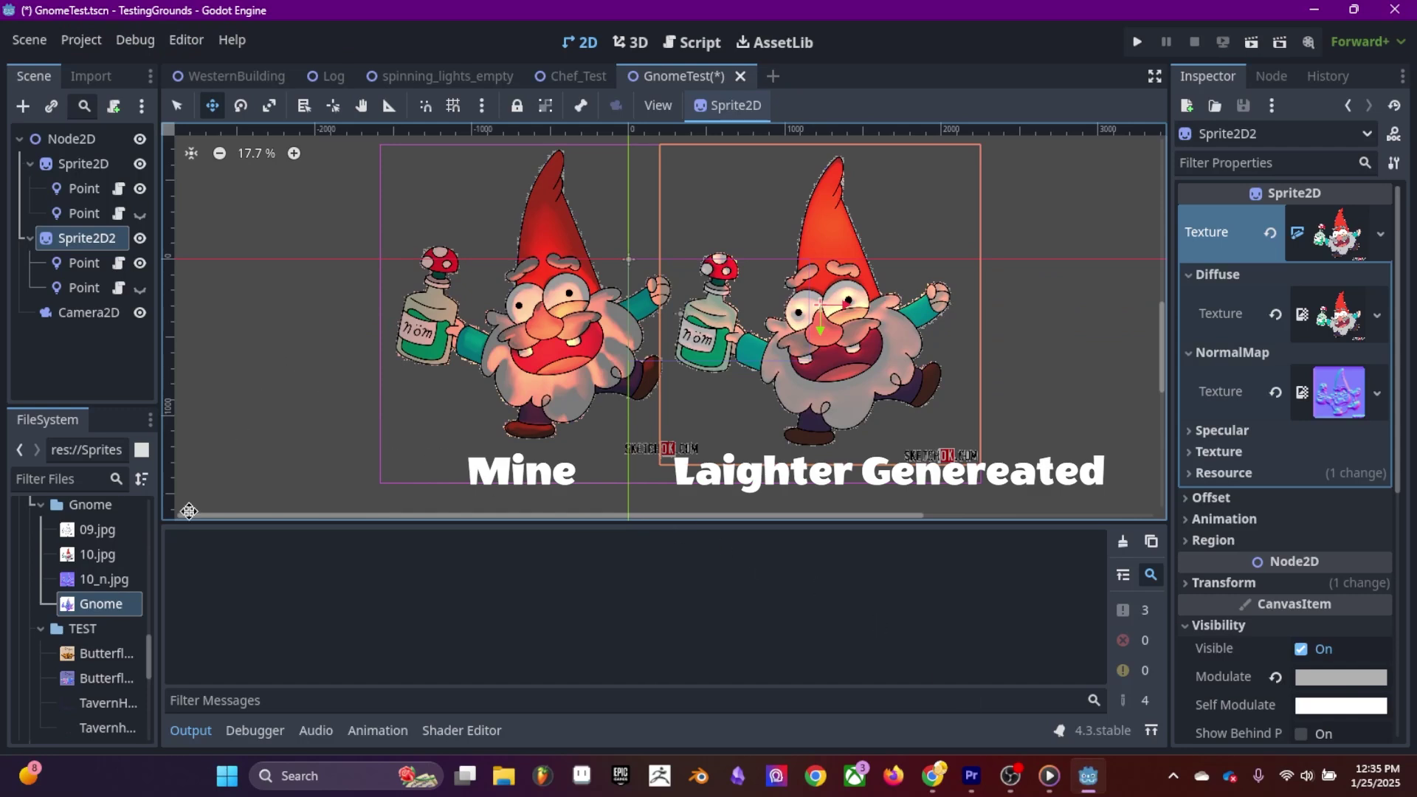
# Move the left gnome's first light down-left and the cyan second light up-right.
pyautogui.click(82, 193)
pyautogui.moveTo(529, 393); pyautogui.dragTo(426, 430)
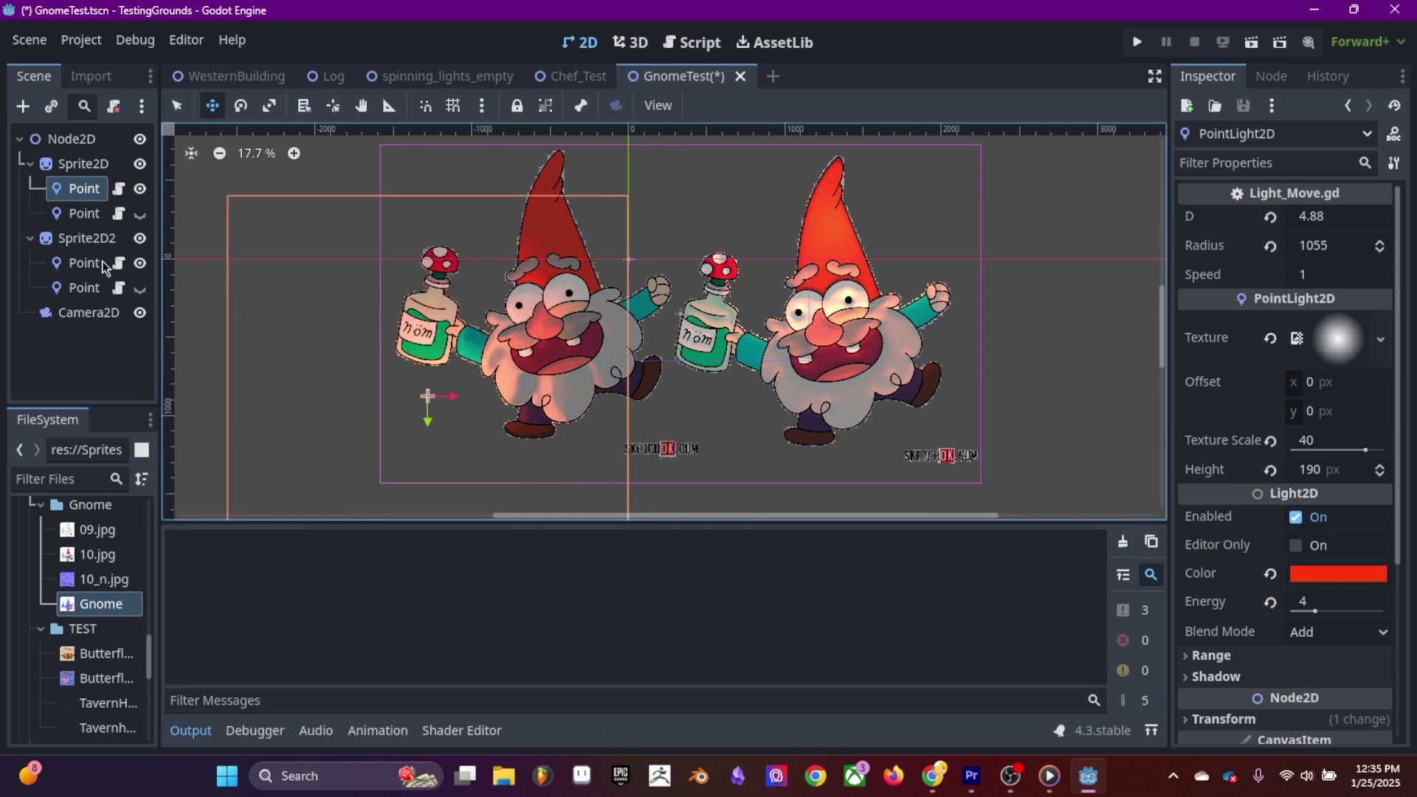
pyautogui.click(138, 213)
pyautogui.moveTo(565, 343)
pyautogui.mouseDown()
pyautogui.moveTo(581, 341)
pyautogui.moveTo(557, 336)
pyautogui.mouseUp()
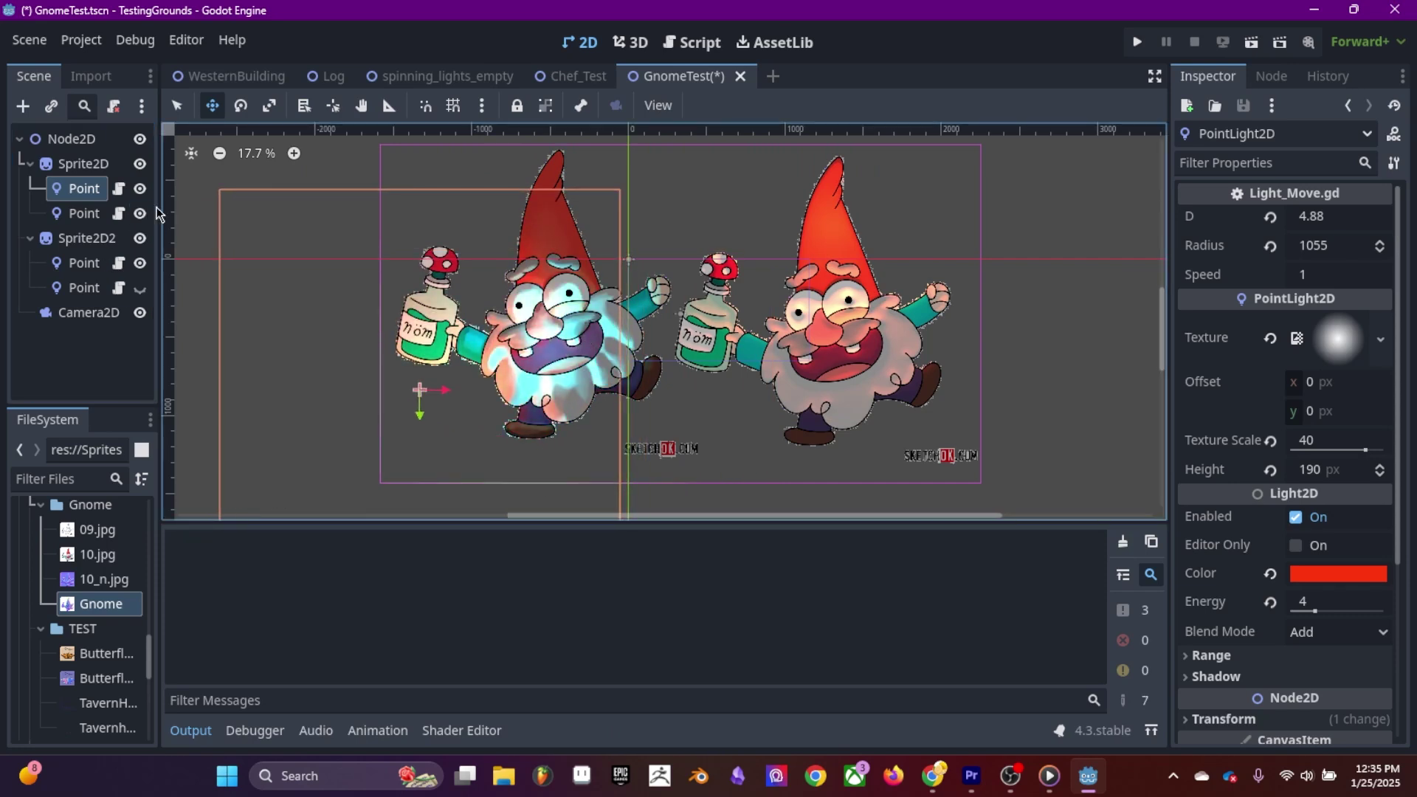
pyautogui.click(74, 213)
pyautogui.moveTo(714, 339); pyautogui.dragTo(799, 235)
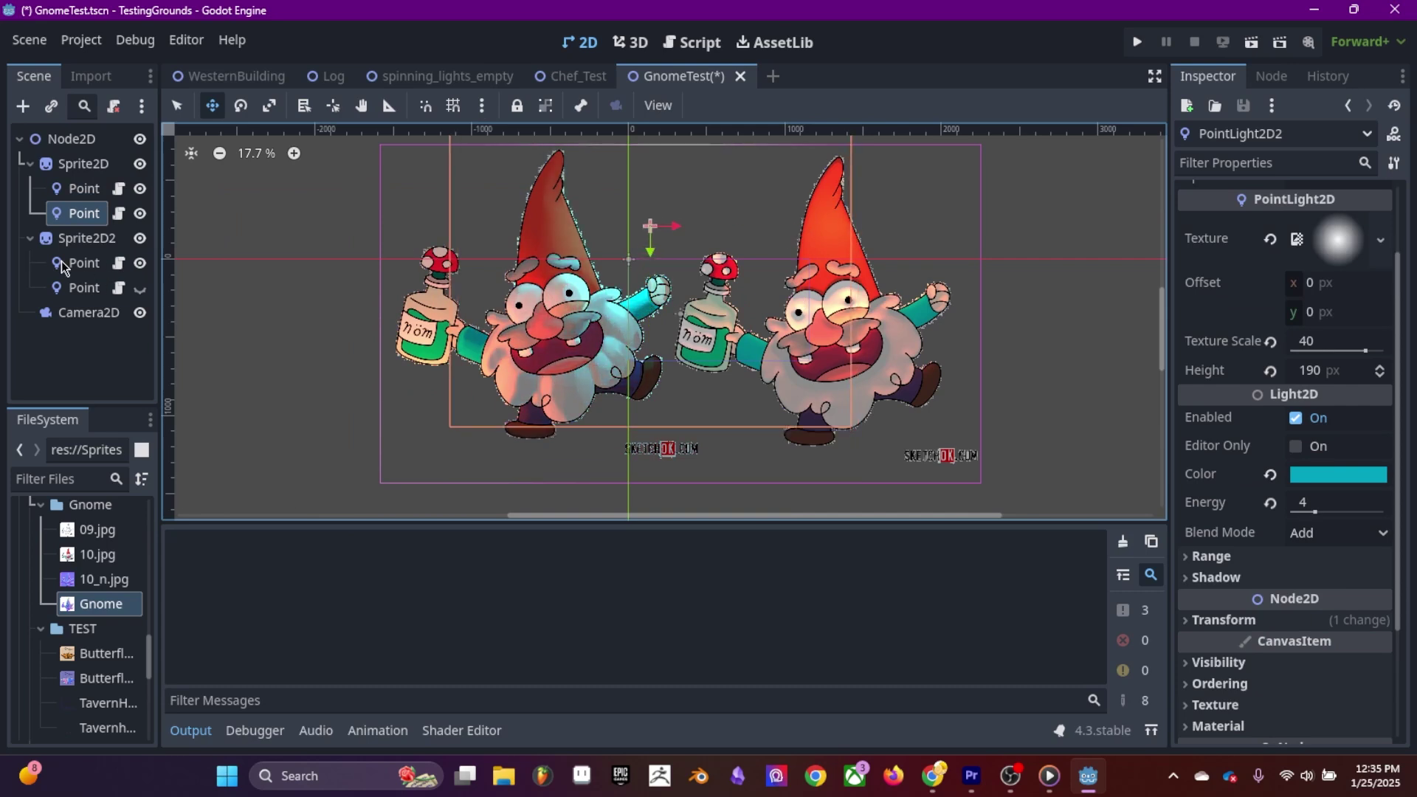
# Nudge the right gnome, reposition its two point lights, and run the current scene.
pyautogui.click(86, 237)
pyautogui.click(139, 288)
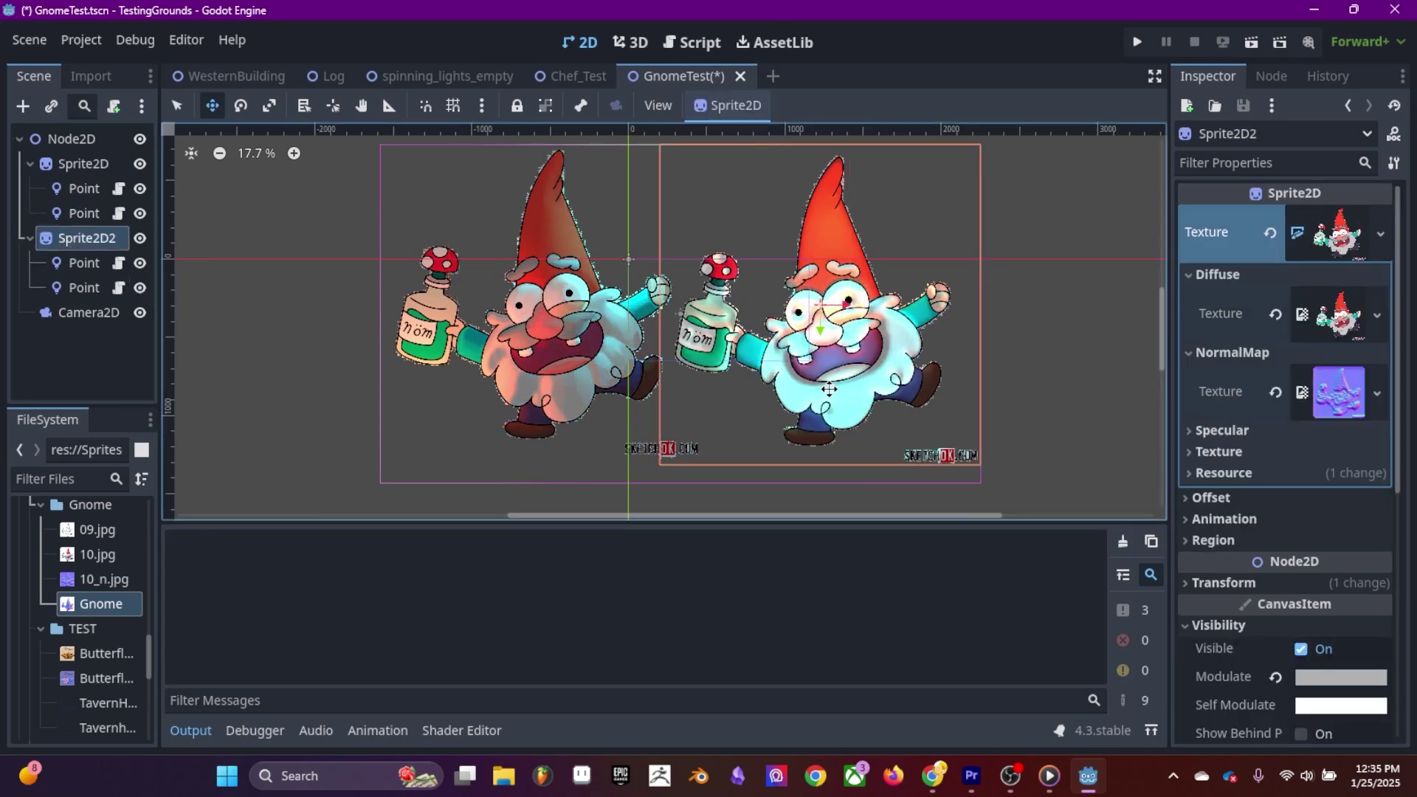
pyautogui.moveTo(829, 389)
pyautogui.mouseDown()
pyautogui.moveTo(860, 390)
pyautogui.moveTo(832, 379)
pyautogui.mouseUp()
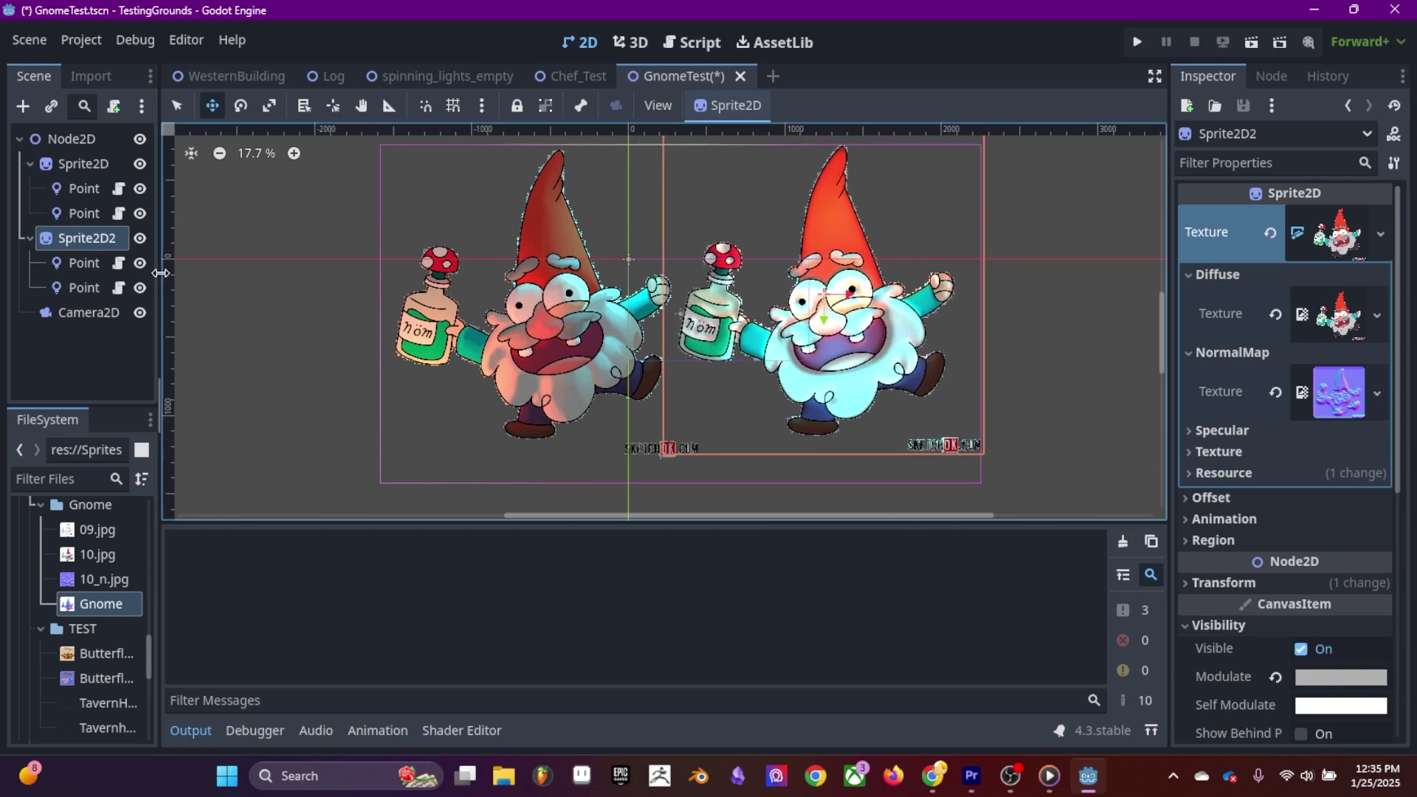
pyautogui.click(84, 263)
pyautogui.moveTo(826, 267); pyautogui.dragTo(706, 449)
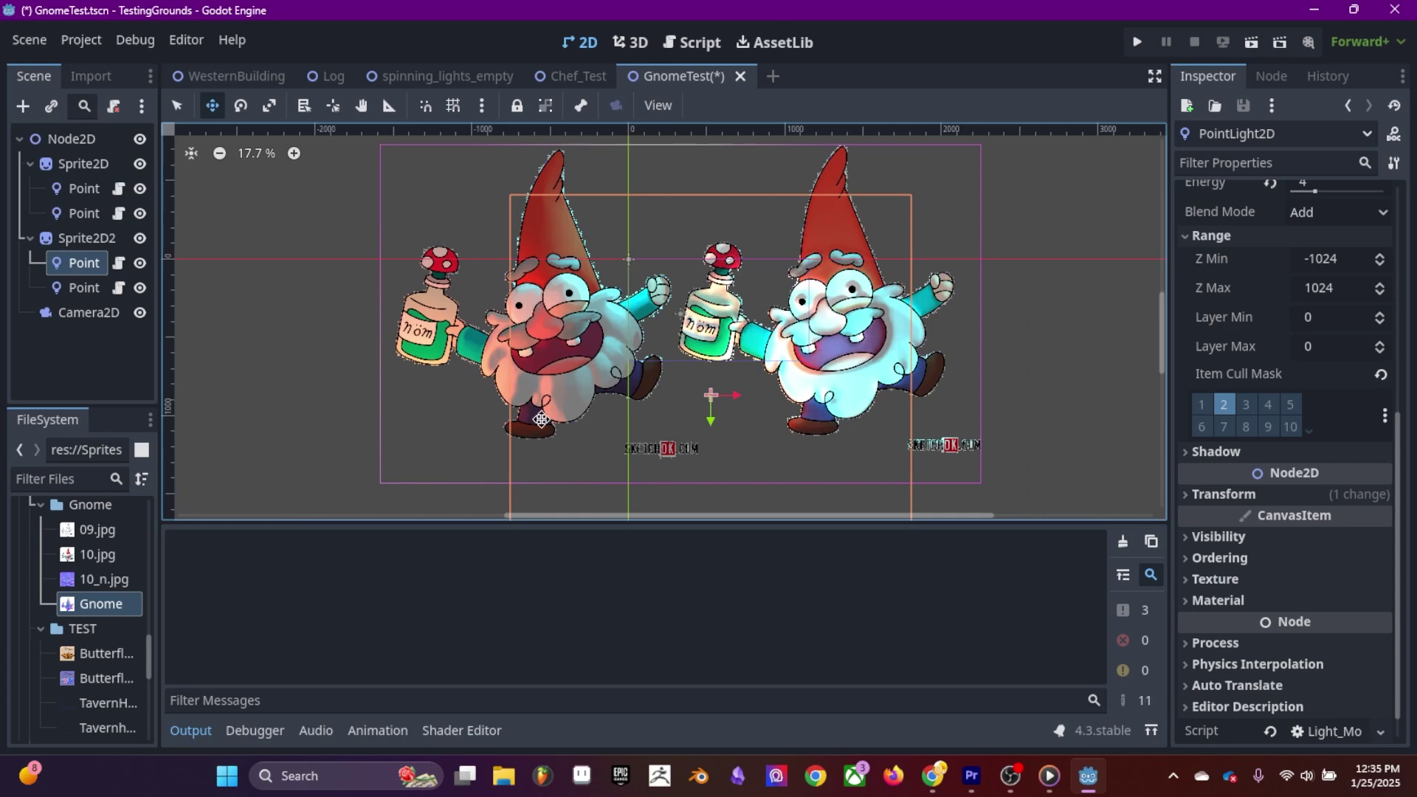
pyautogui.click(80, 288)
pyautogui.moveTo(1006, 338); pyautogui.dragTo(1141, 234)
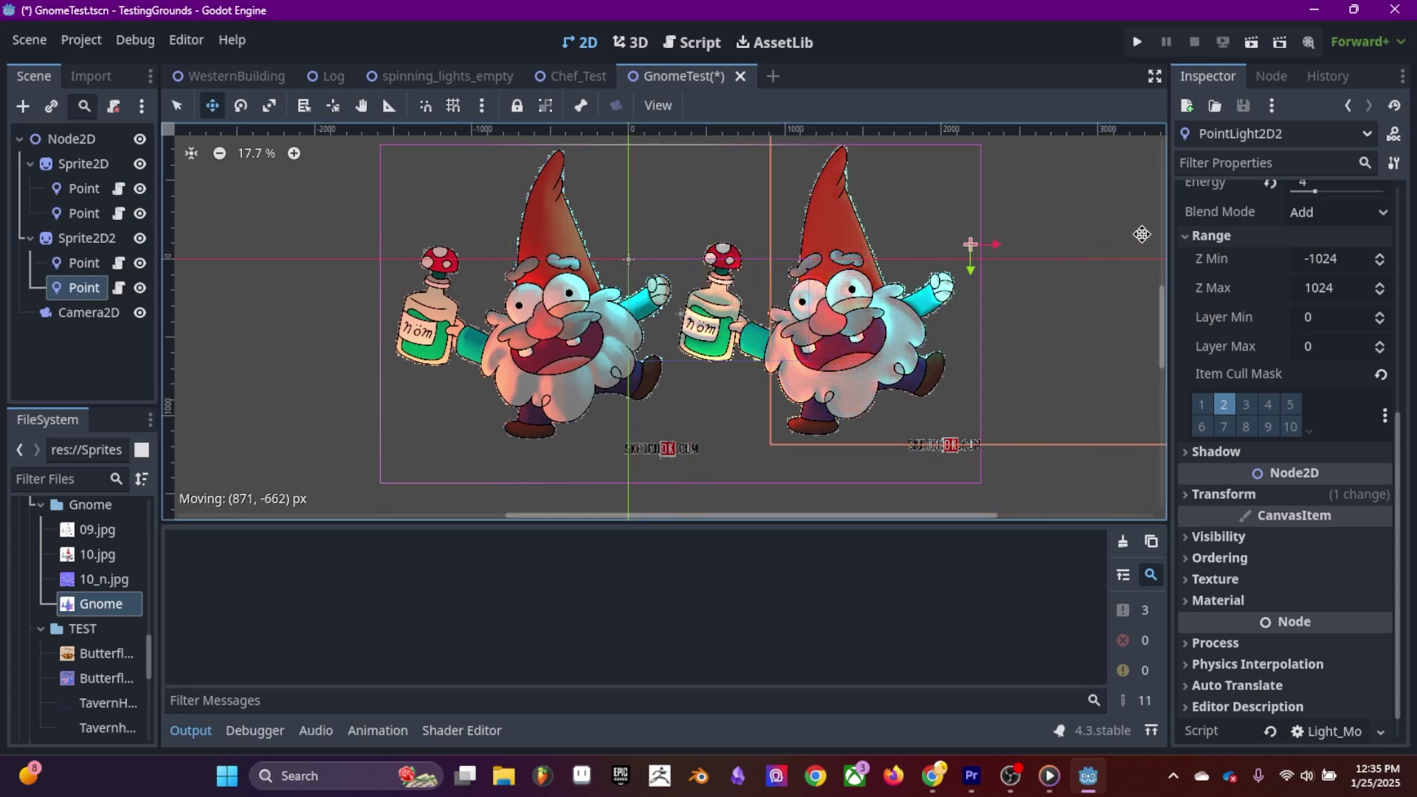
pyautogui.moveTo(1142, 234); pyautogui.dragTo(1149, 228)
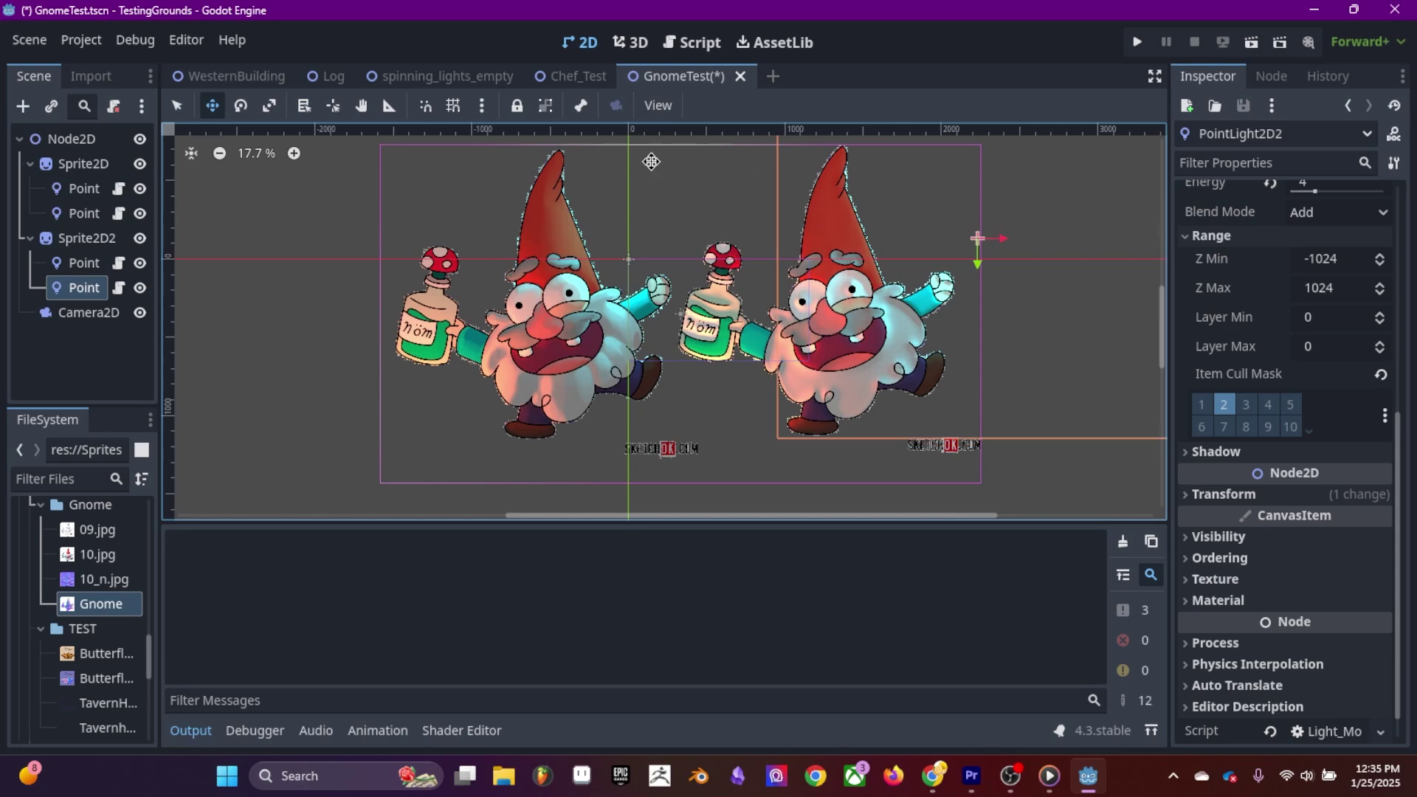
pyautogui.click(1251, 41)
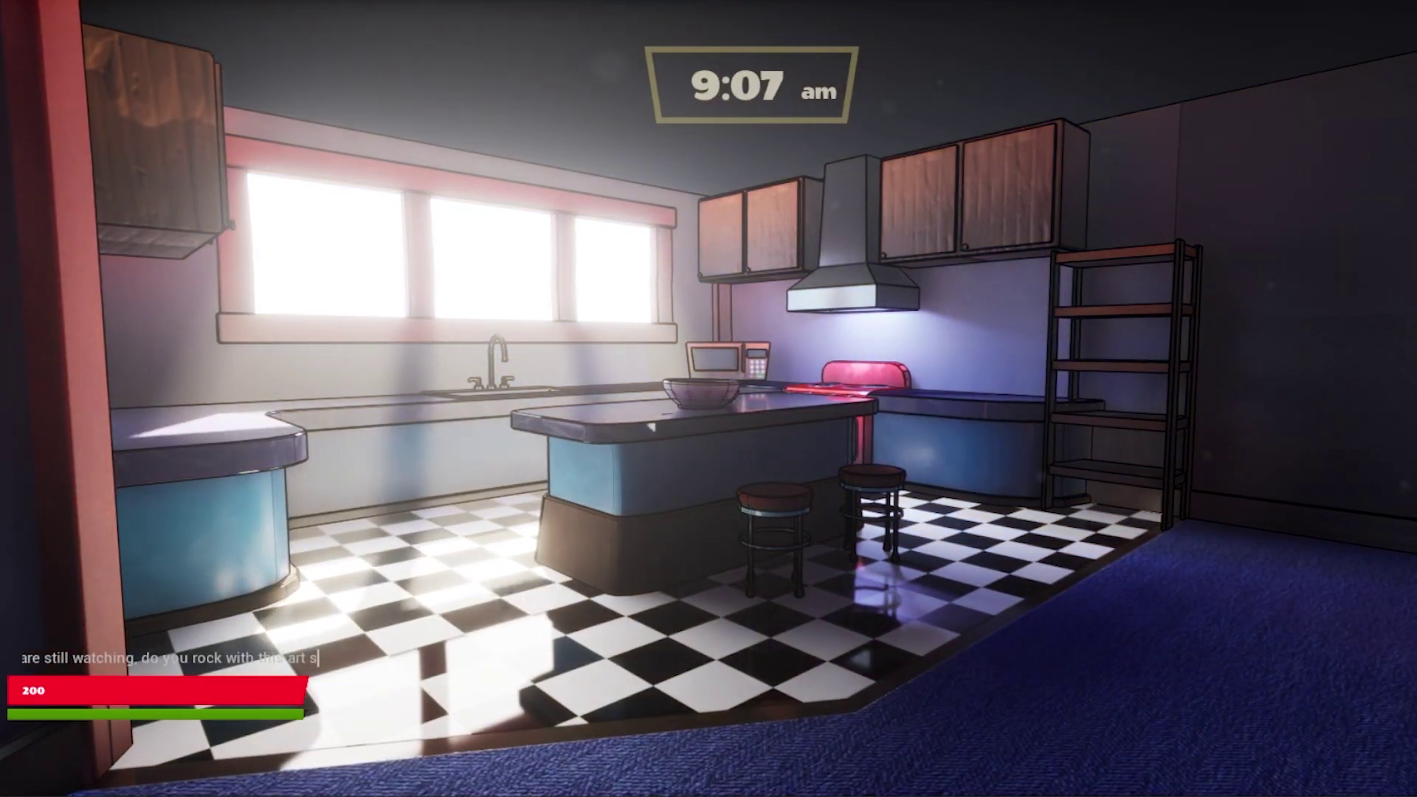
# Send the chat message ending 'tyle?', then type 'Cartoony' and 'Itw' in chat.
pyautogui.write('tyle?')
pyautogui.press('Return')
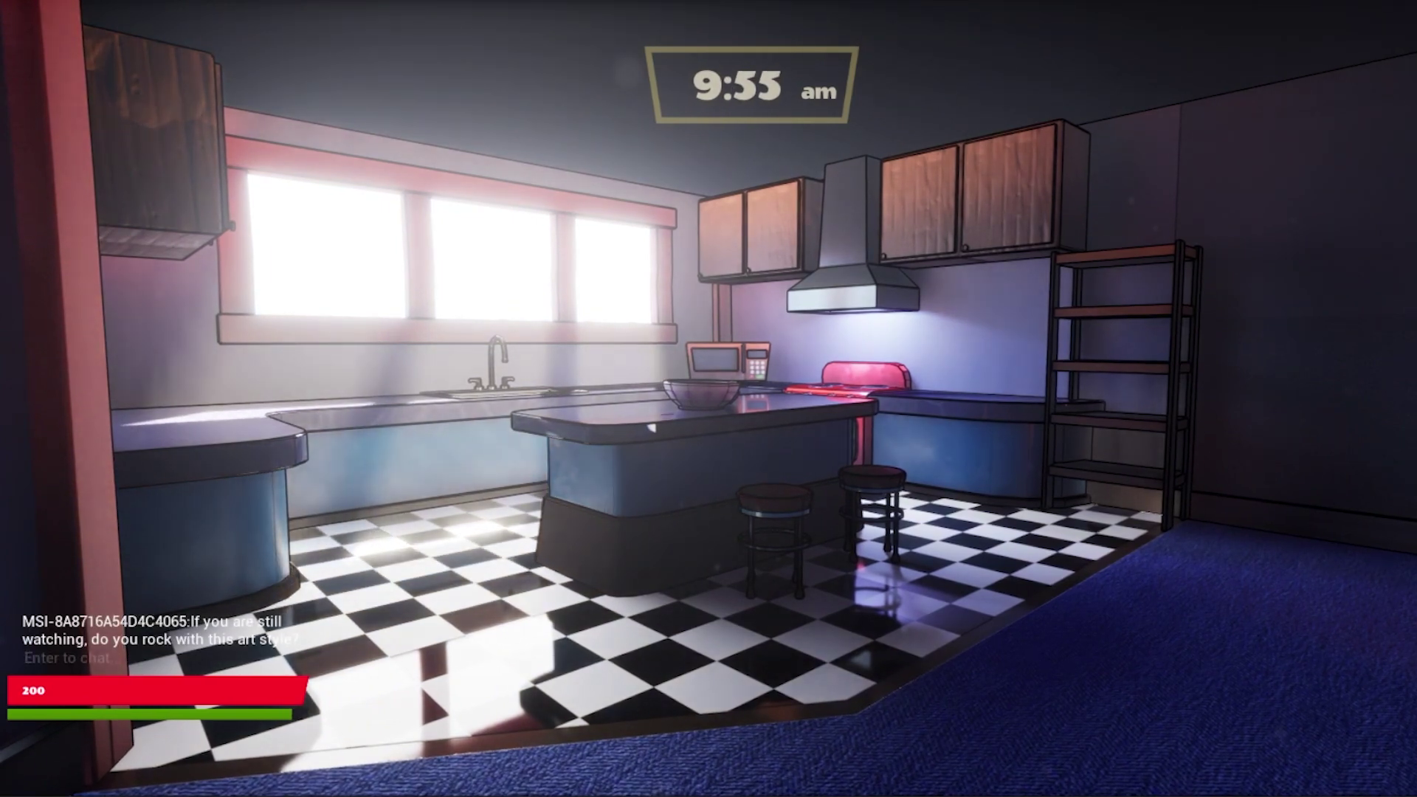
pyautogui.write('Cartoony')
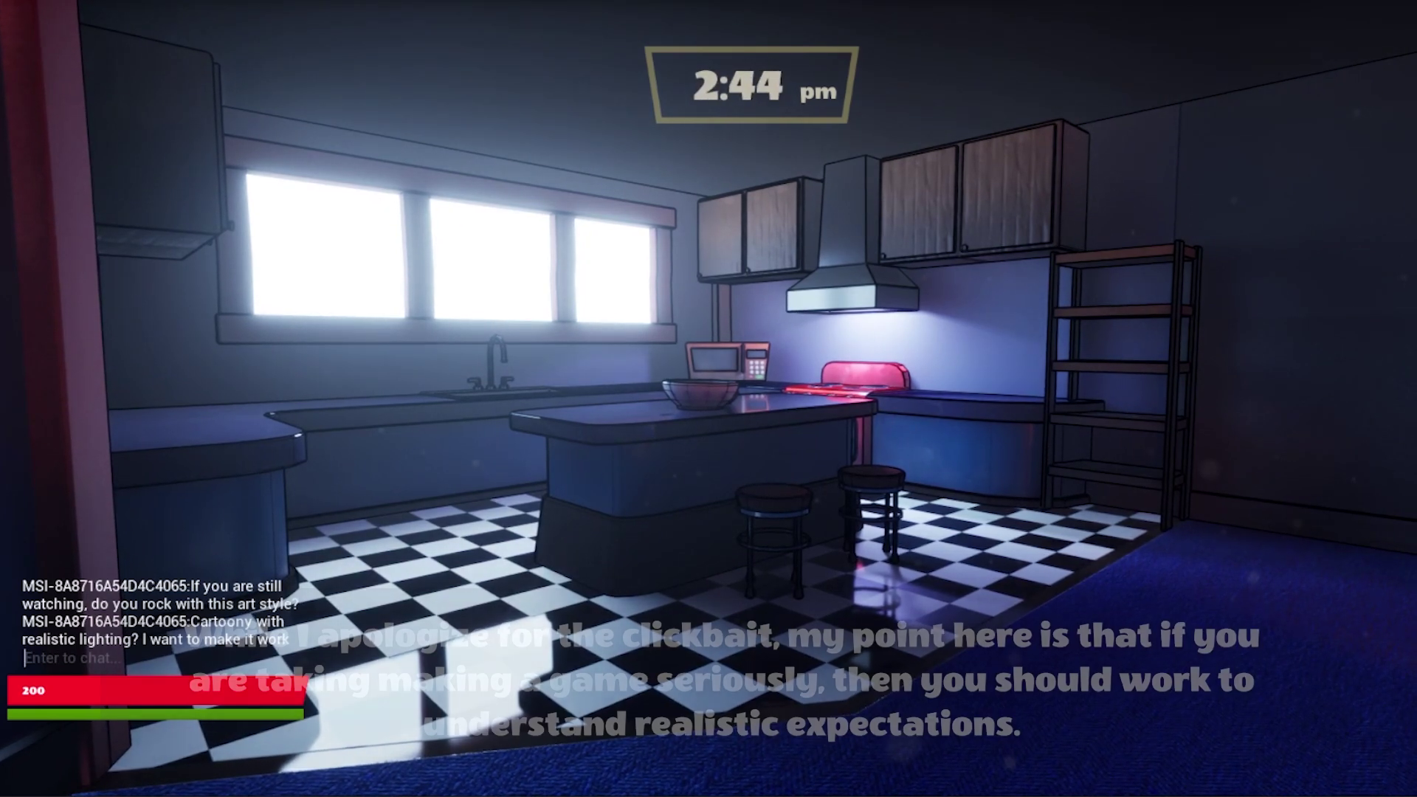
pyautogui.write('It needs a')
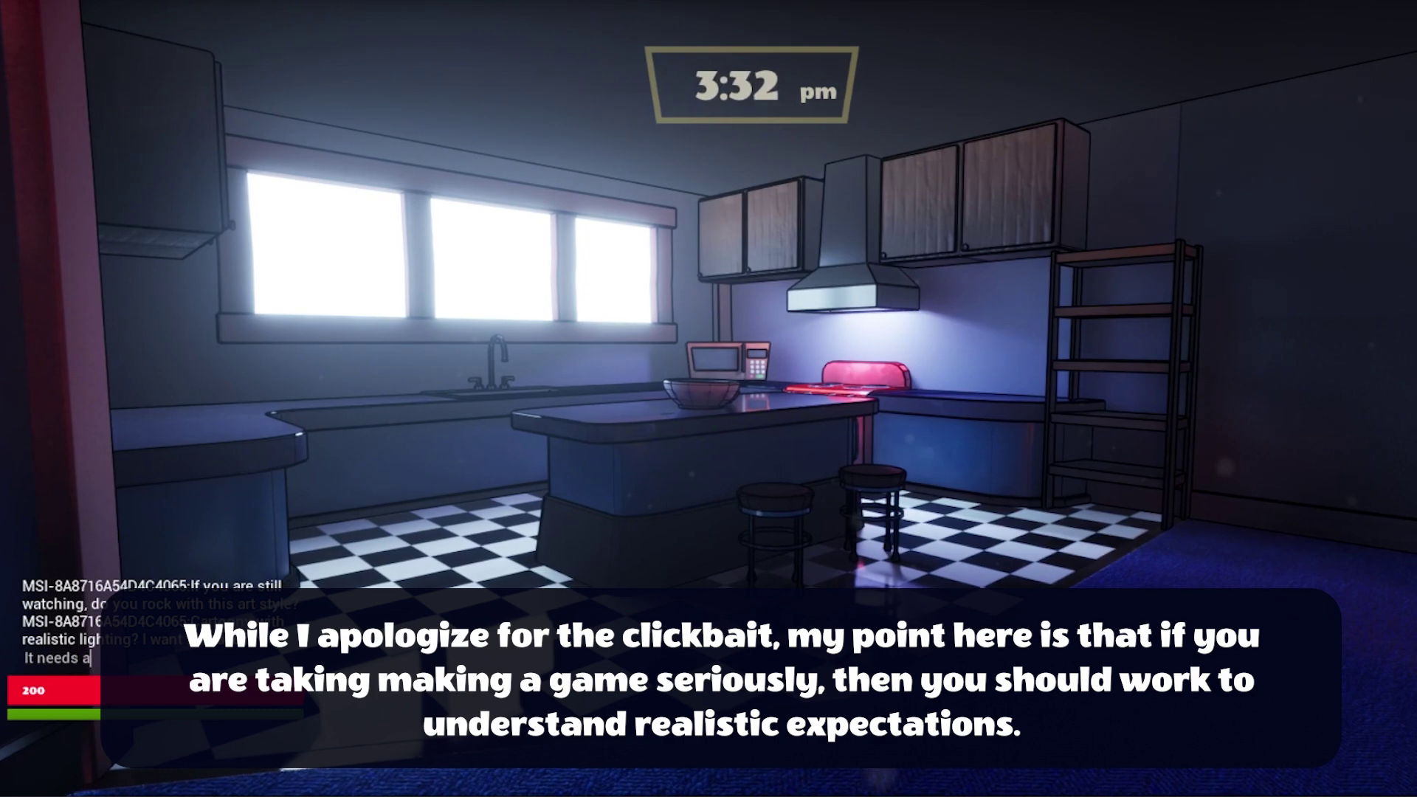
pyautogui.write('w')
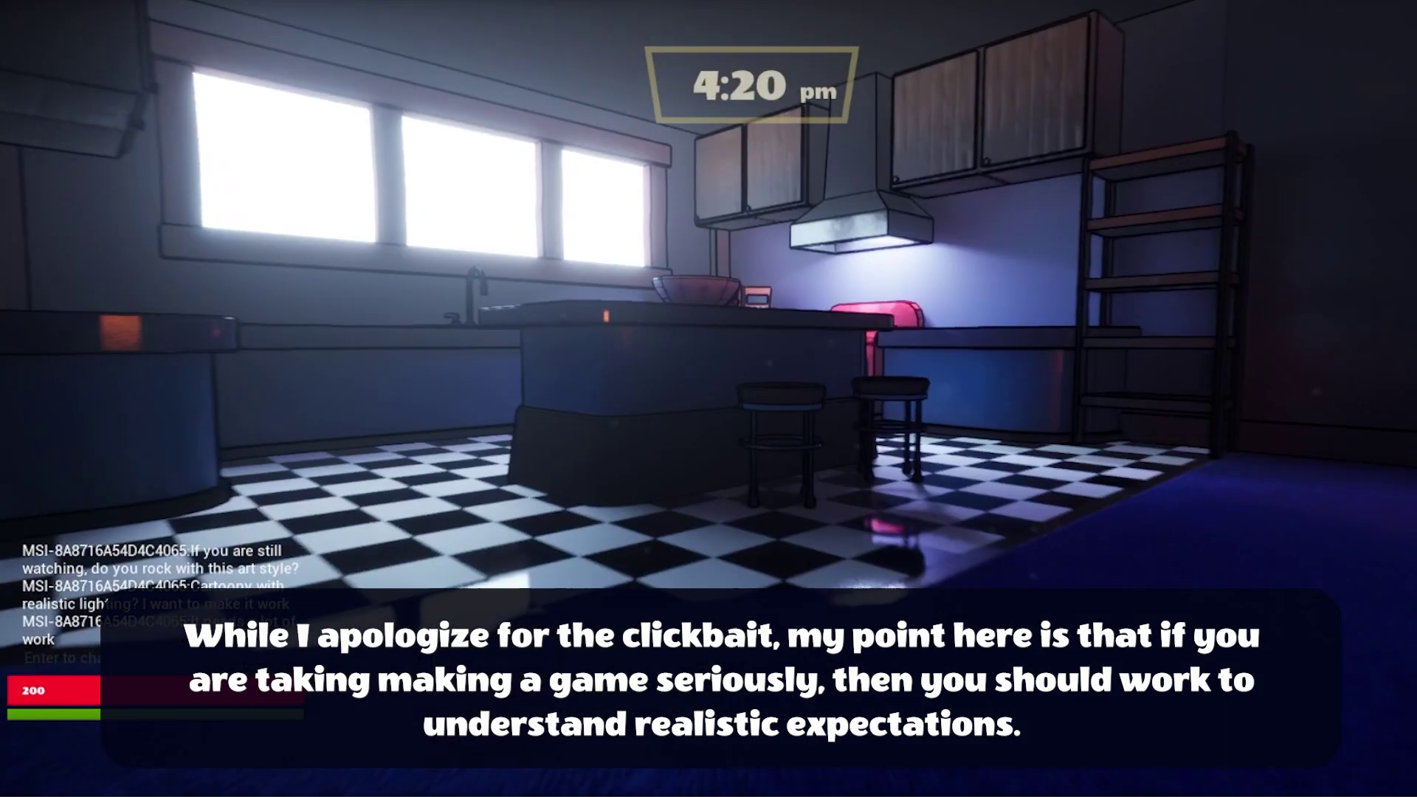
# Walk through the kitchen past the island to the oven, backing off for a wider view.
pyautogui.press('space')
pyautogui.press('w')
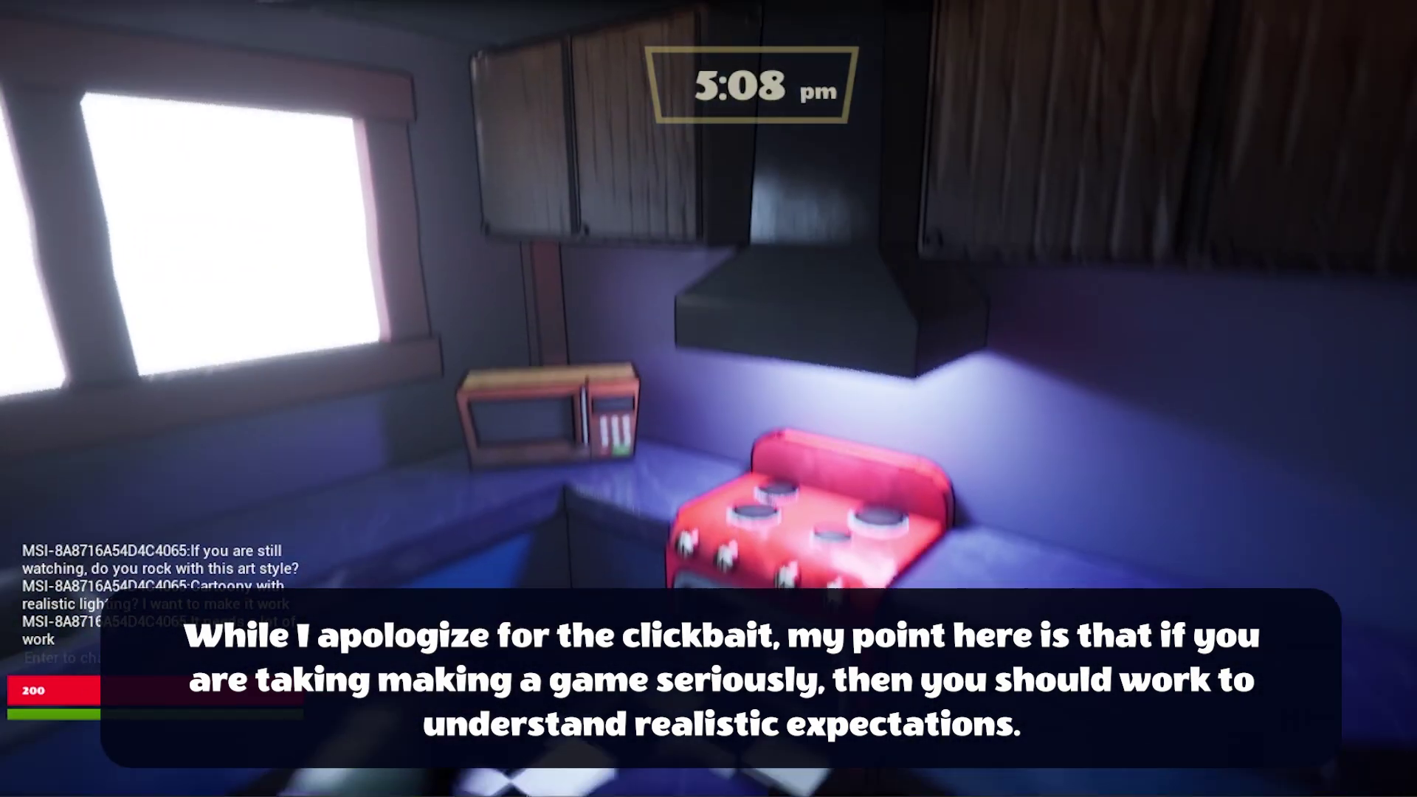
pyautogui.press('space')
pyautogui.press('w')
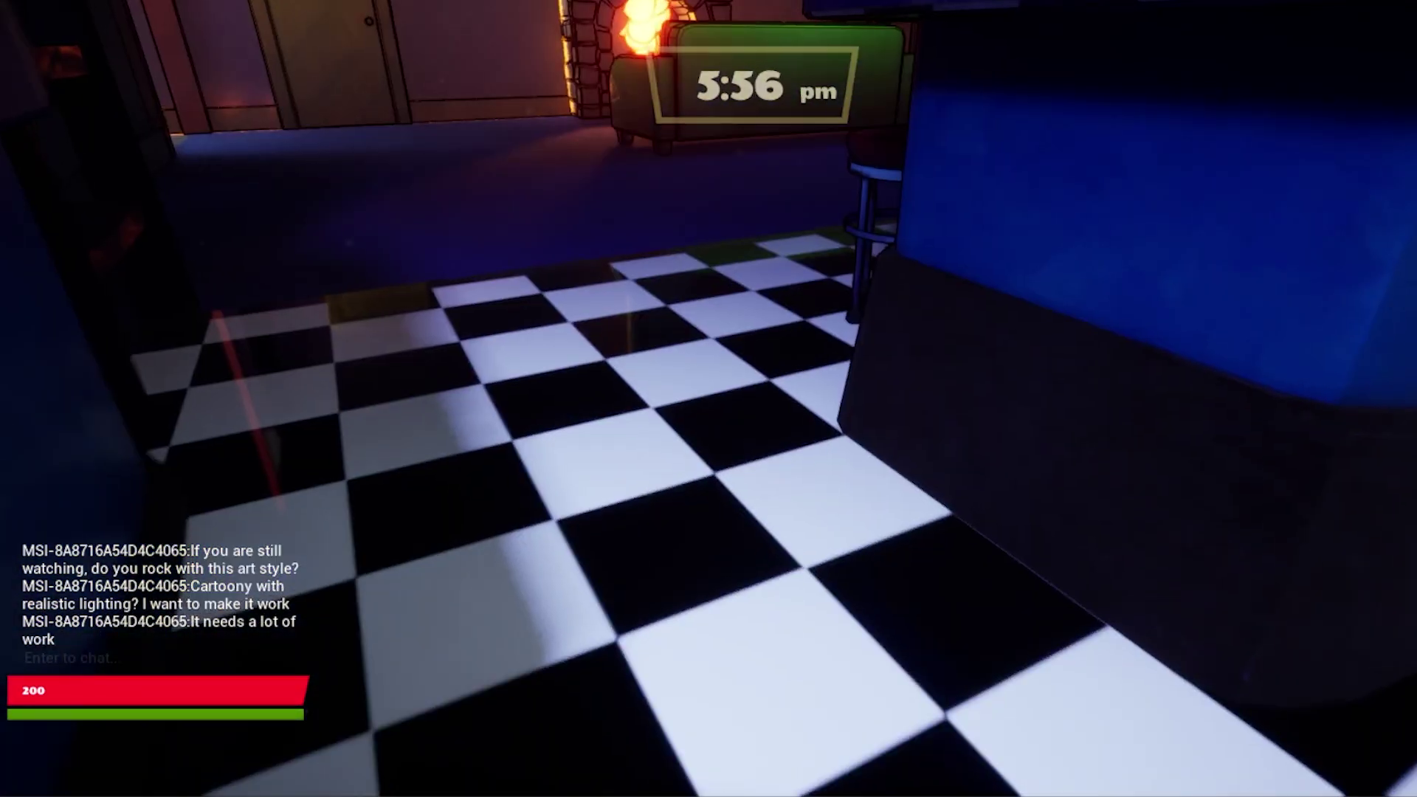
pyautogui.press('s')
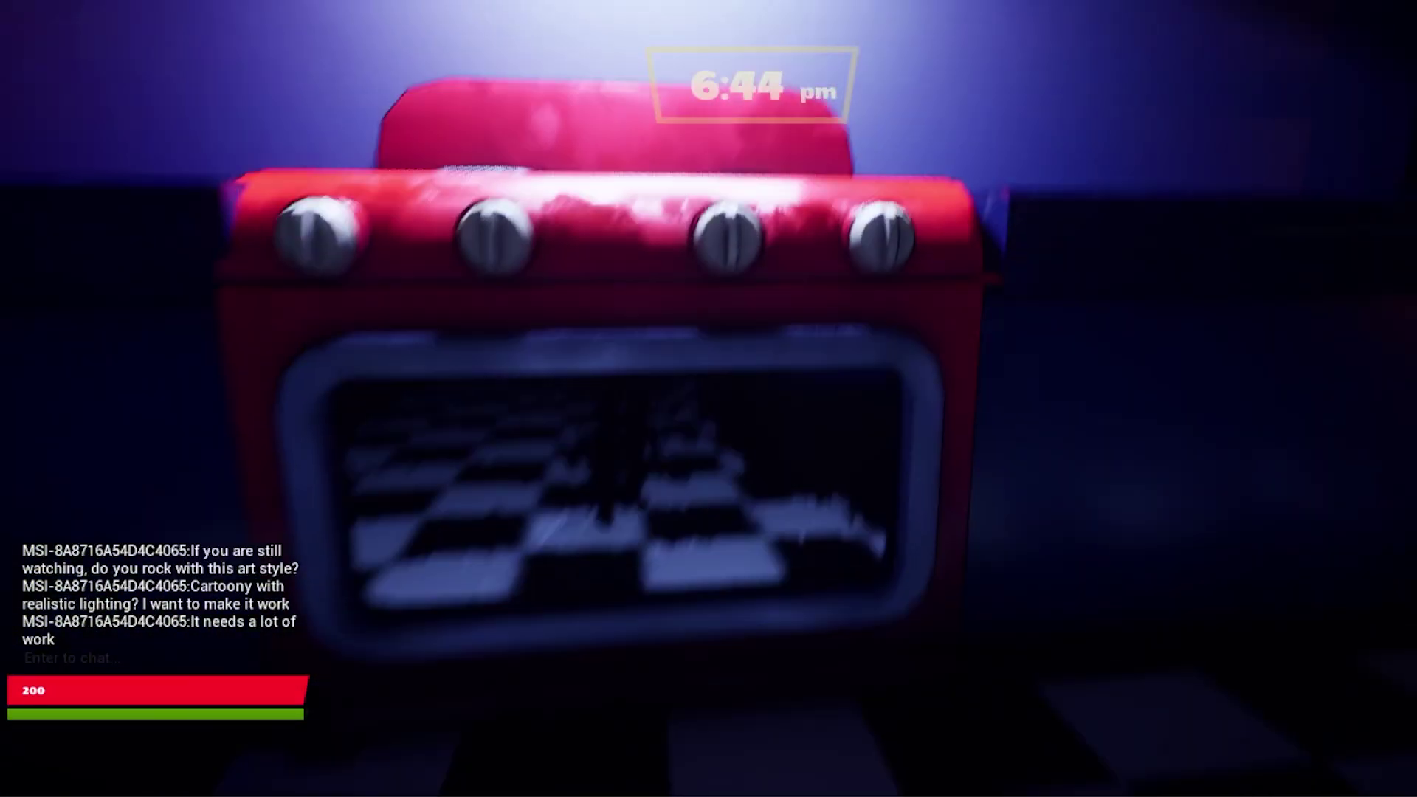
pyautogui.press('w')
pyautogui.press('s')
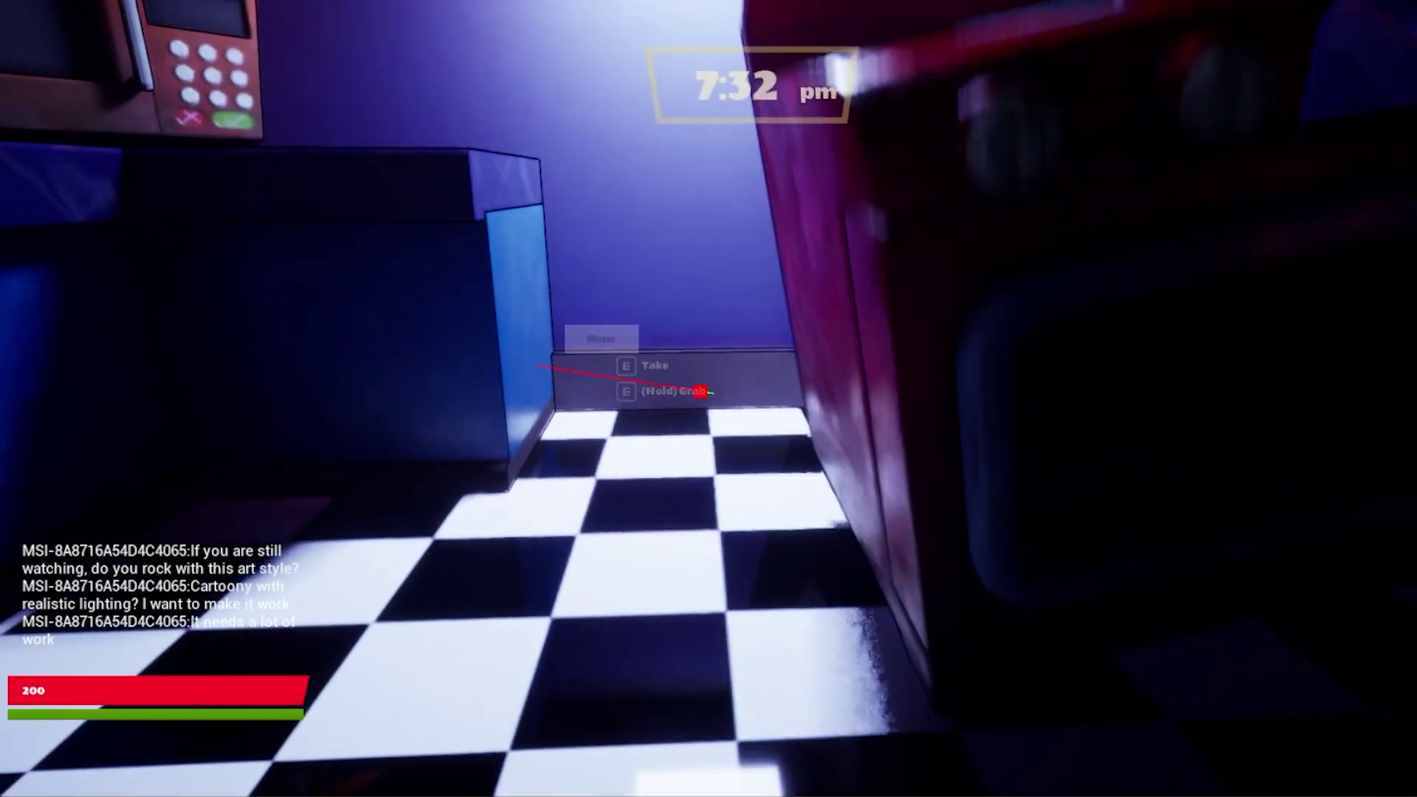
pyautogui.press('w')
pyautogui.press('w')
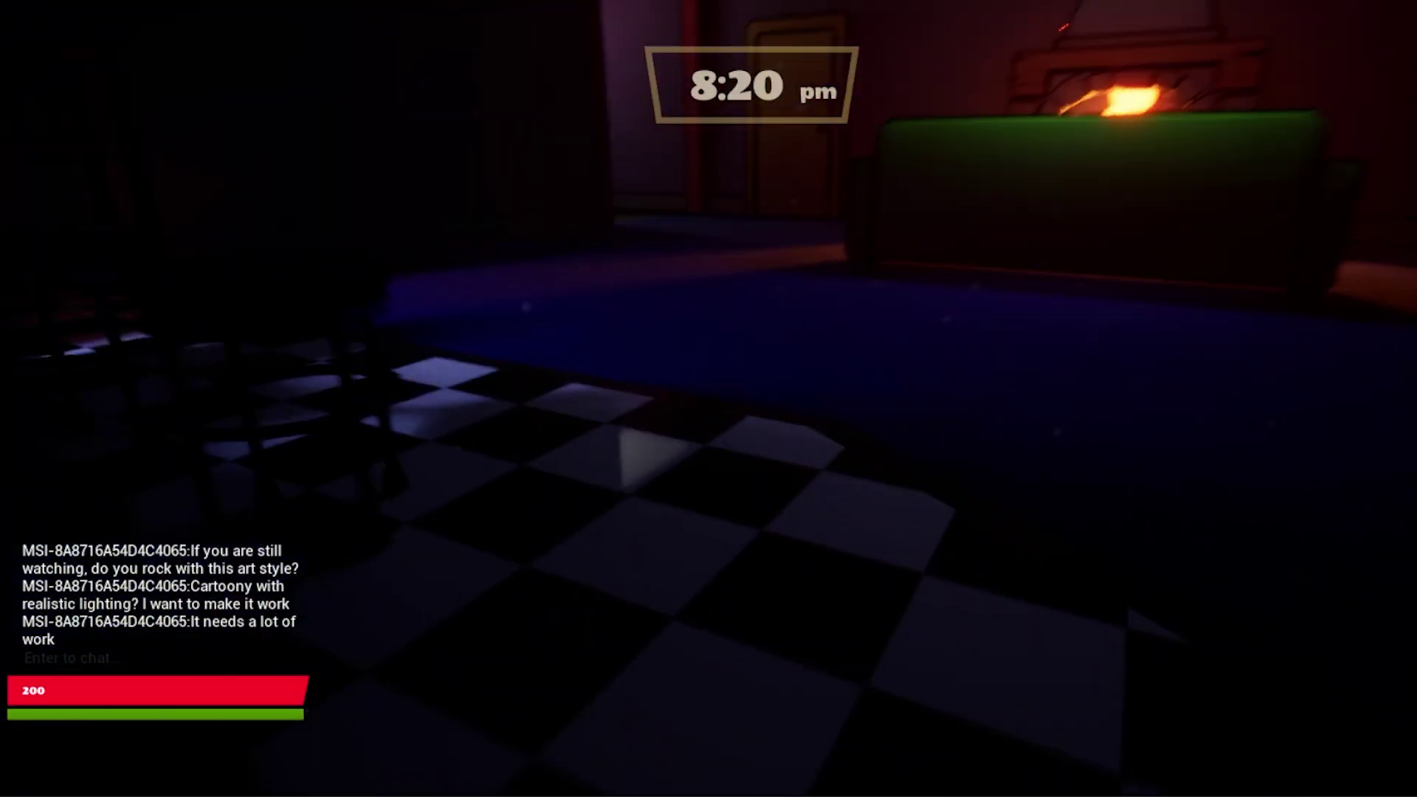
pyautogui.press('w')
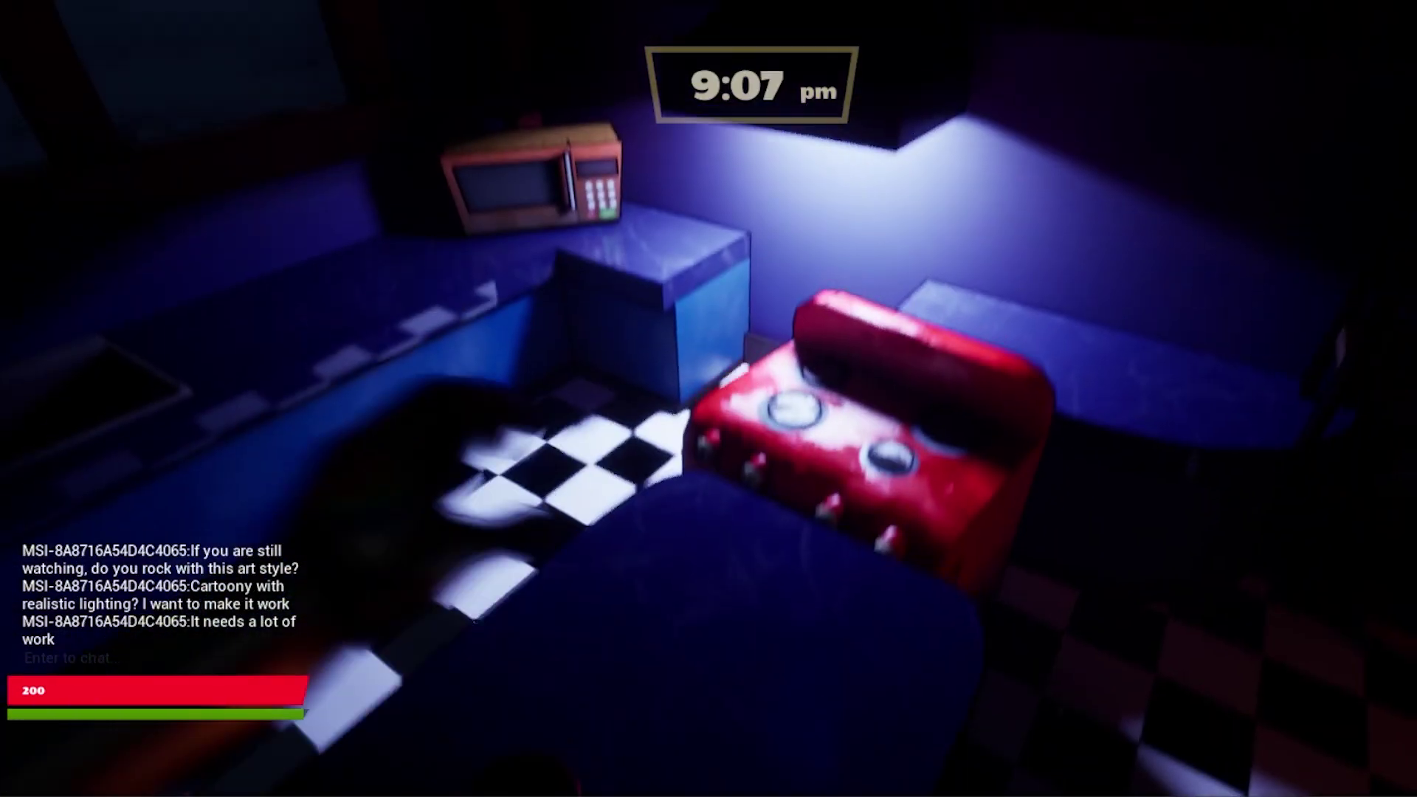
pyautogui.press('s')
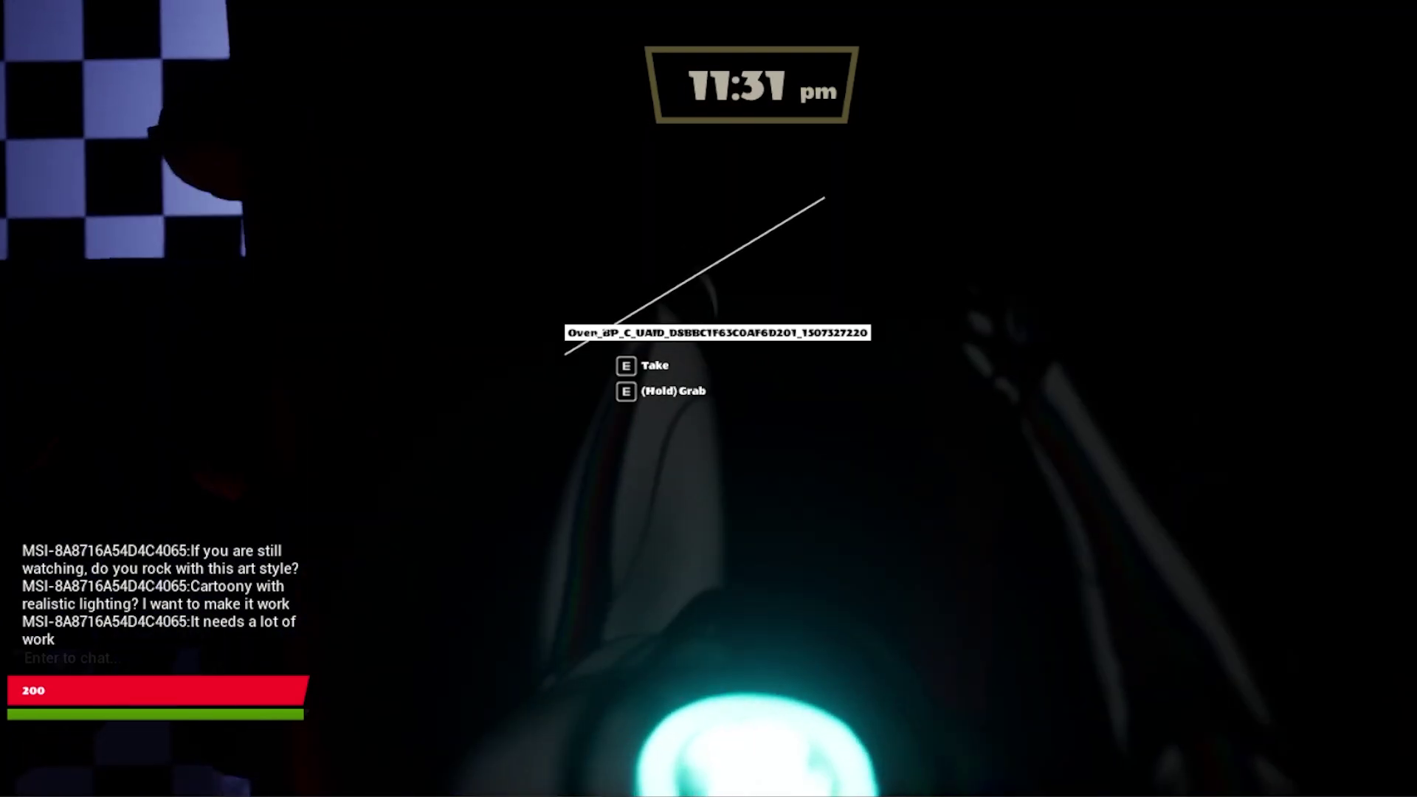
pyautogui.press('s')
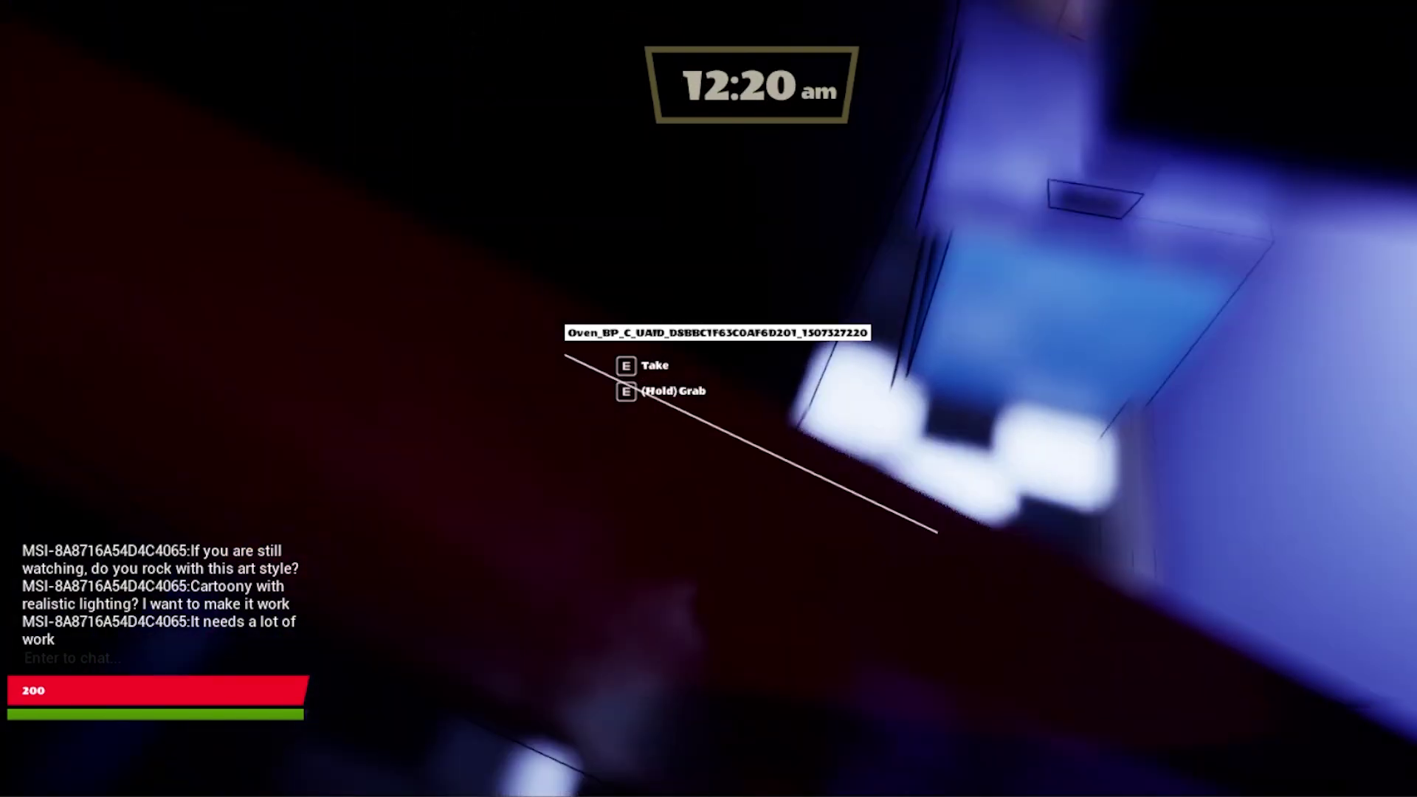
pyautogui.press('s')
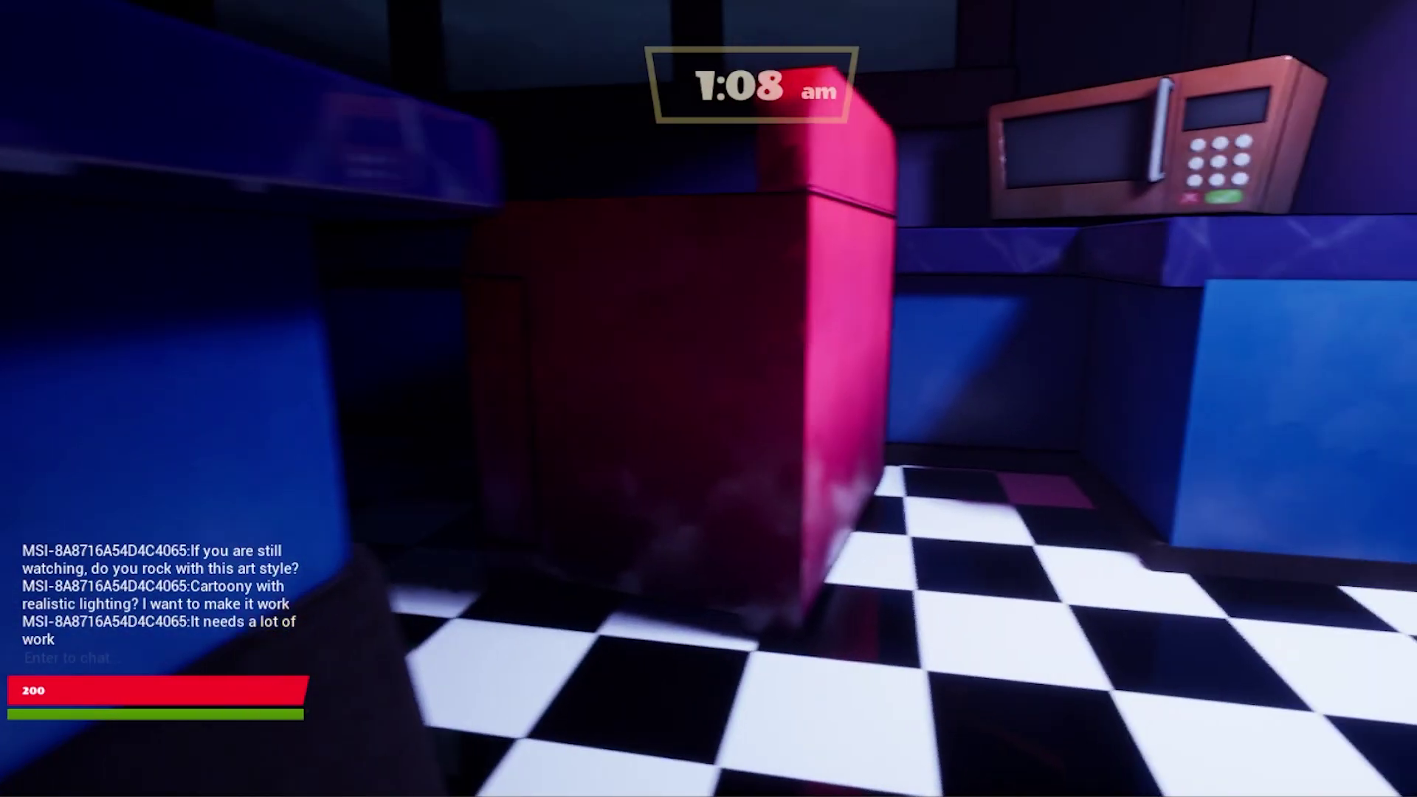
# Walk up close to the microwave, then turn toward the wall.
pyautogui.press('w')
pyautogui.press('e')
pyautogui.press('w')
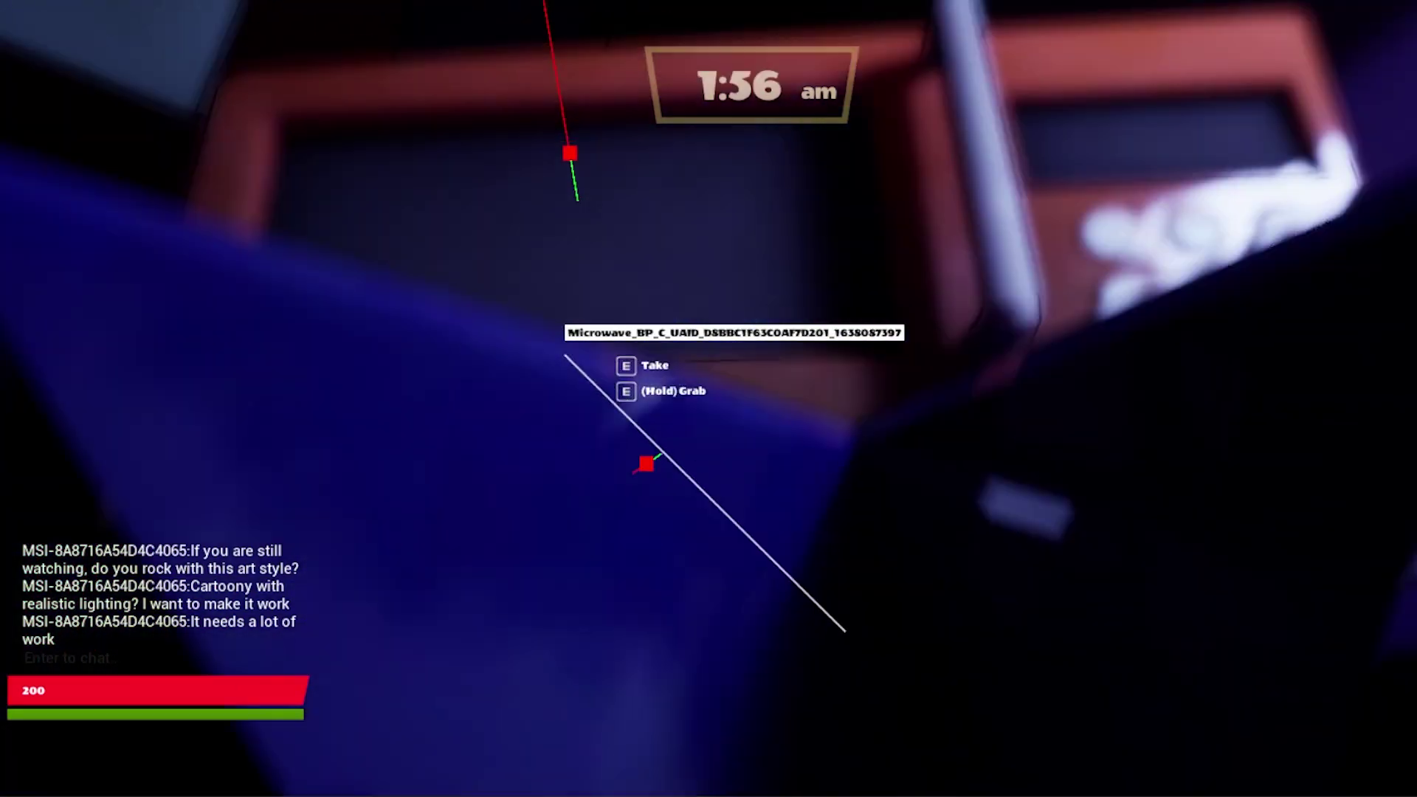
pyautogui.press('s')
pyautogui.press('s')
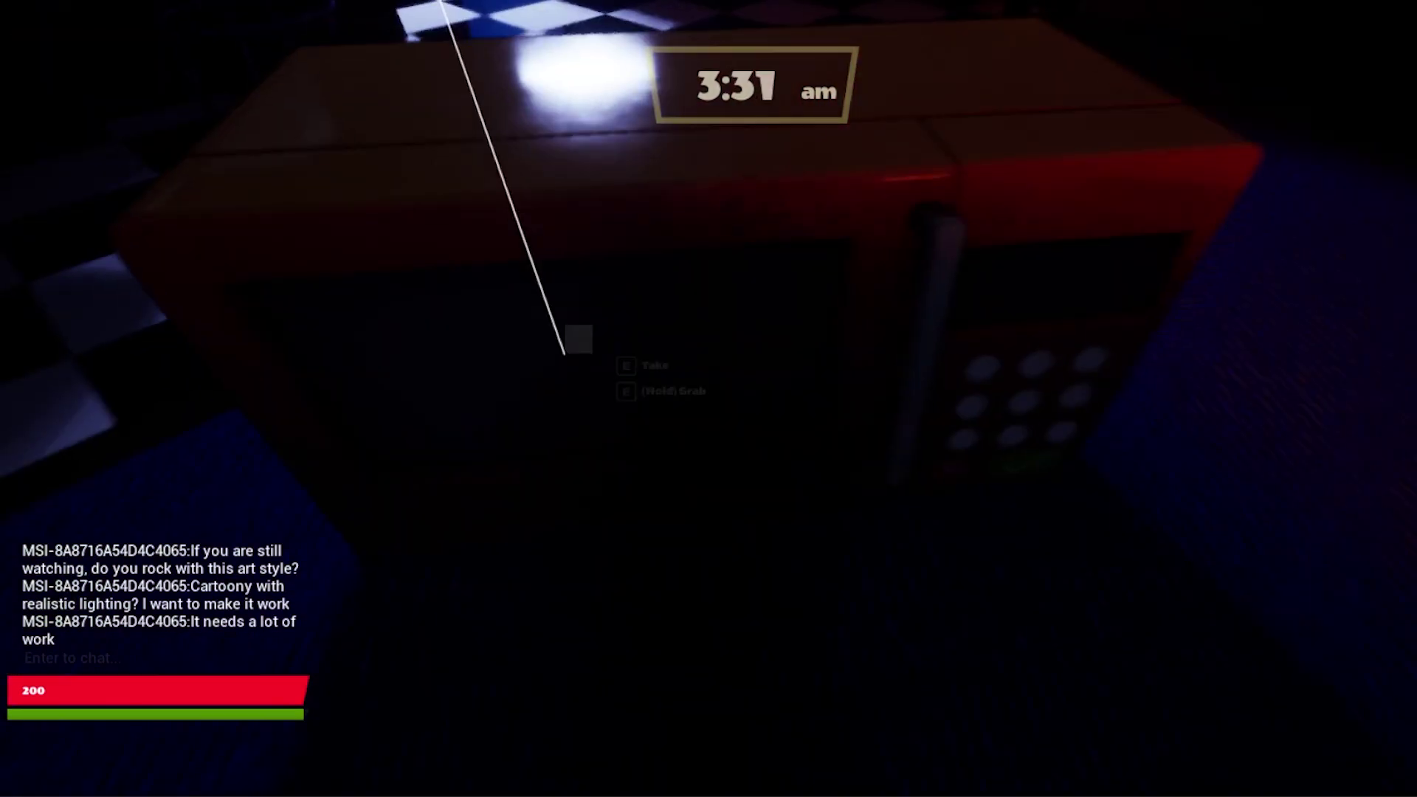
pyautogui.press('w')
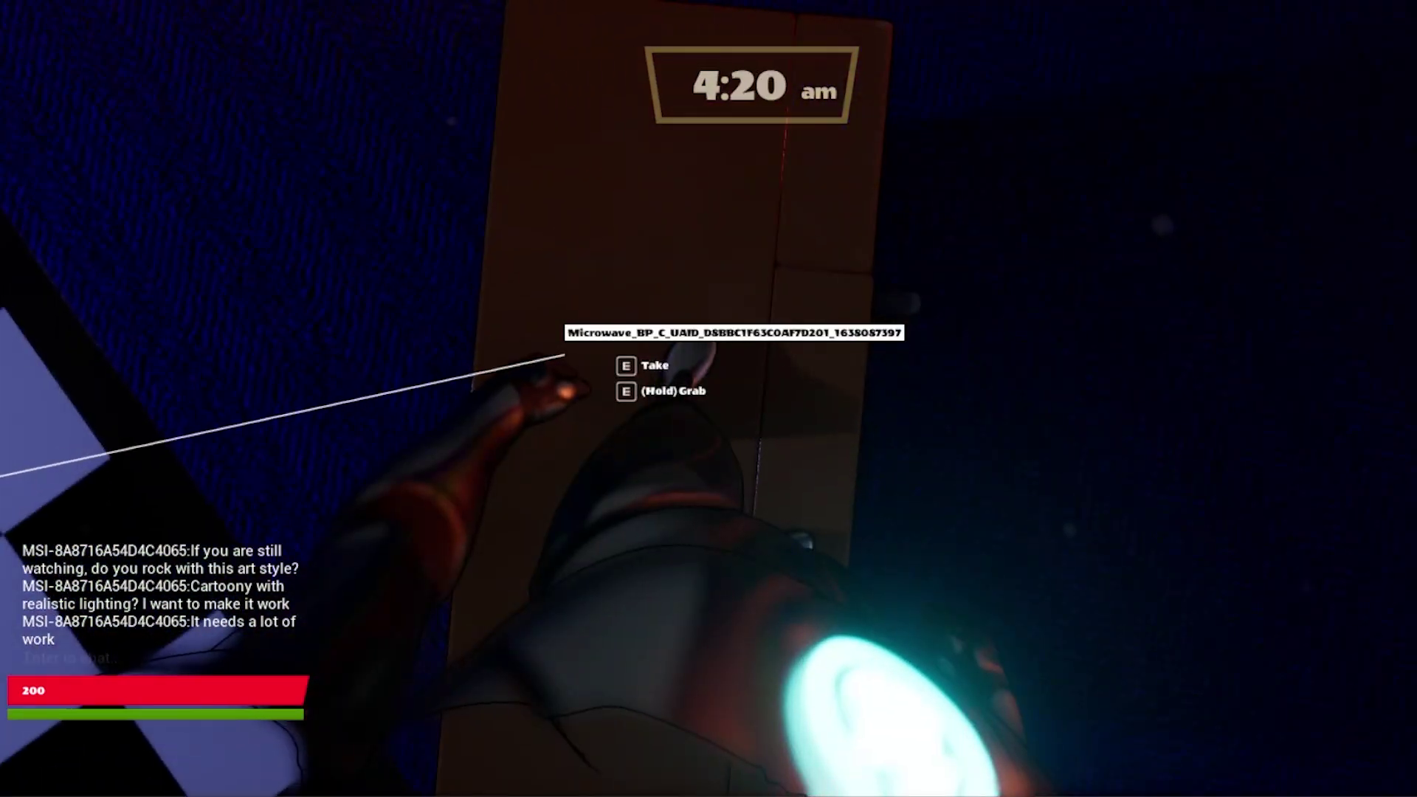
pyautogui.press('s')
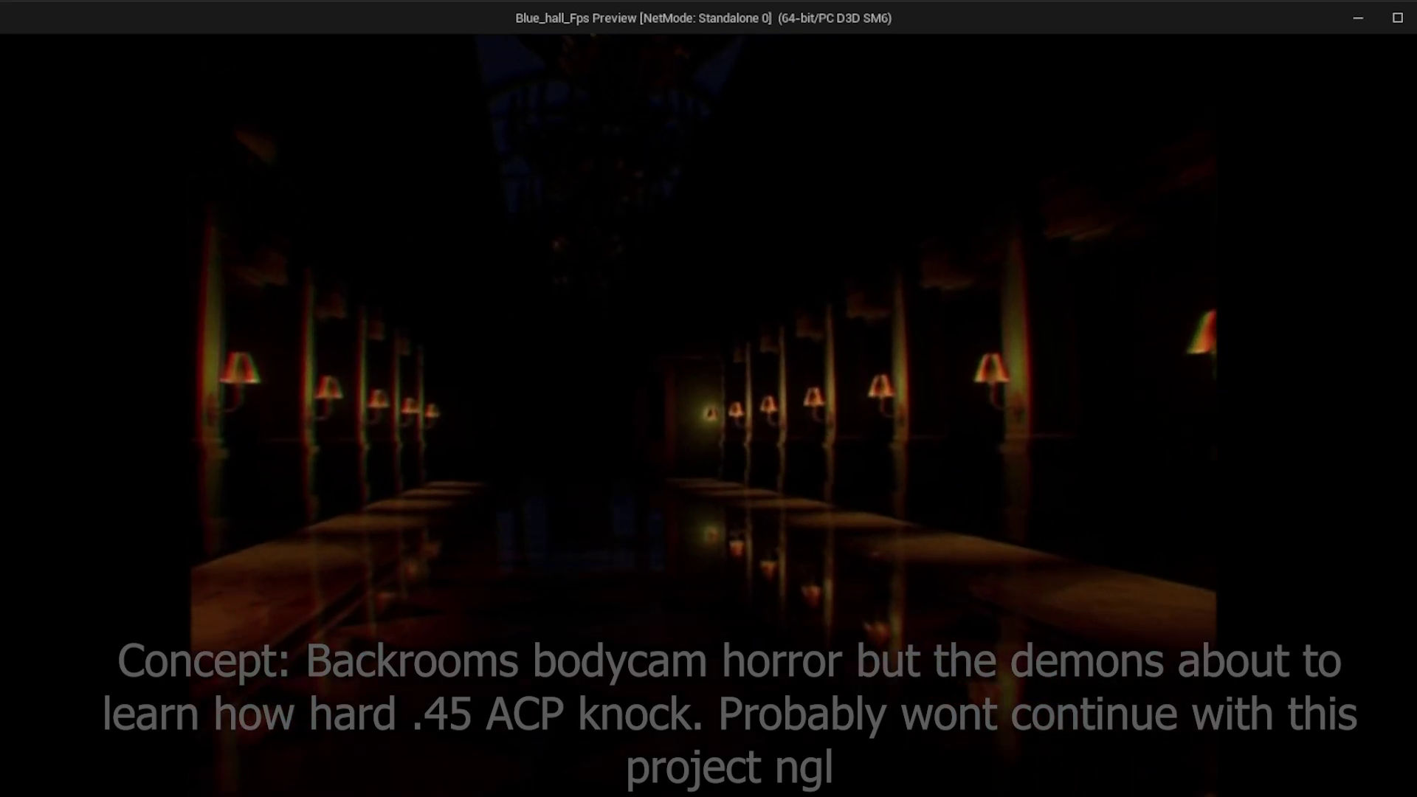
# Step back down the lamp-lit hallway and turn left.
pyautogui.press('s')
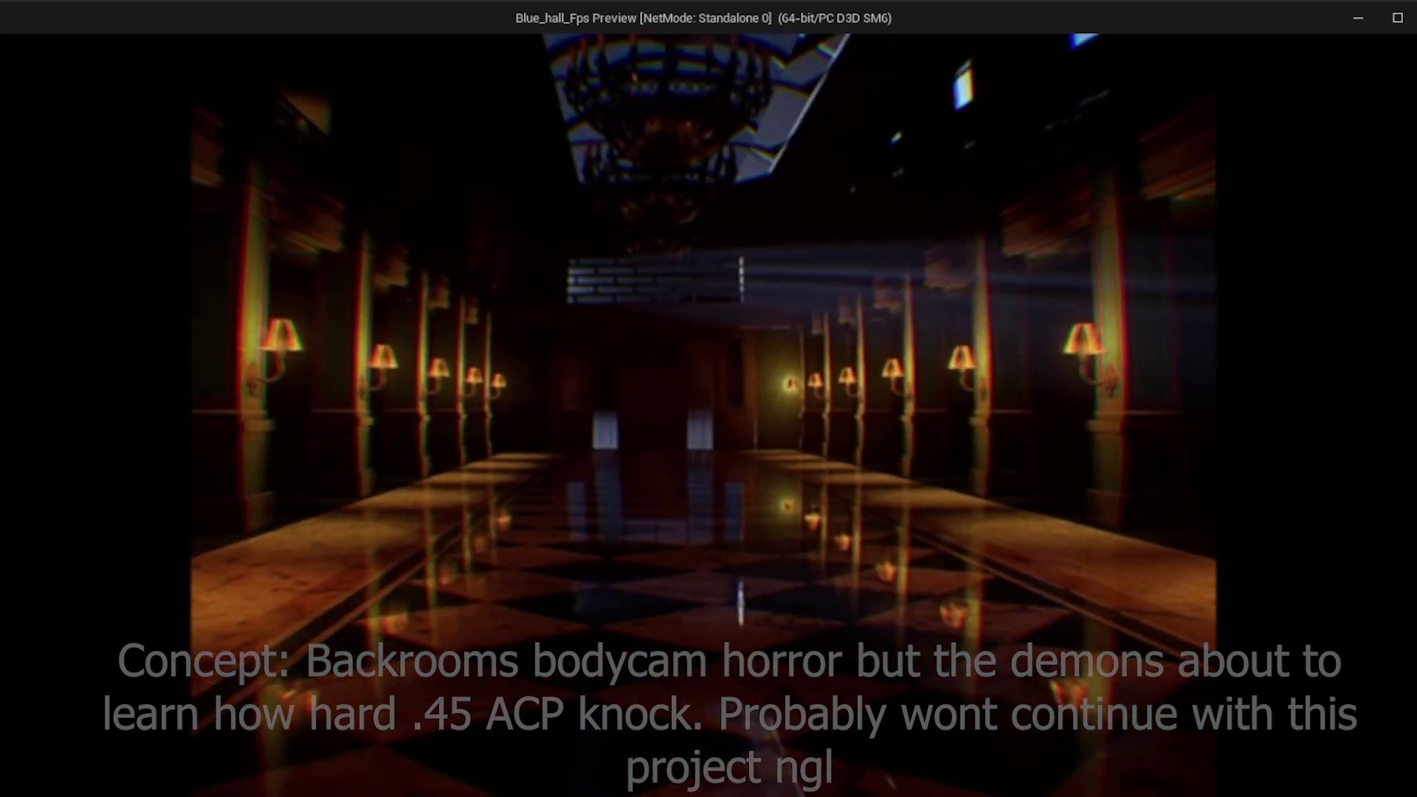
pyautogui.press('s')
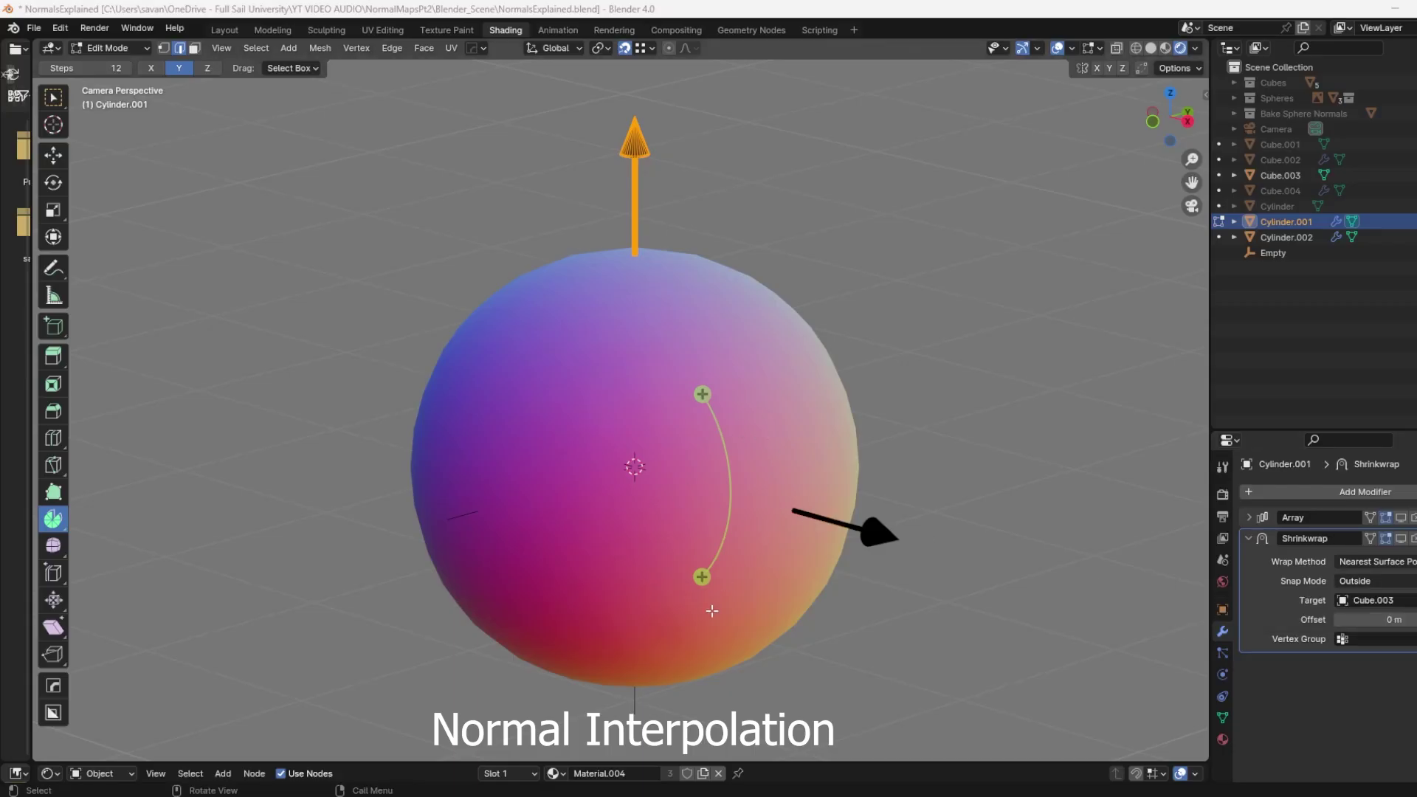
# Spin arrow copies from the top to the right side of the sphere, then orbit the walls-and-cube scene.
pyautogui.moveTo(702, 577); pyautogui.dragTo(706, 580)
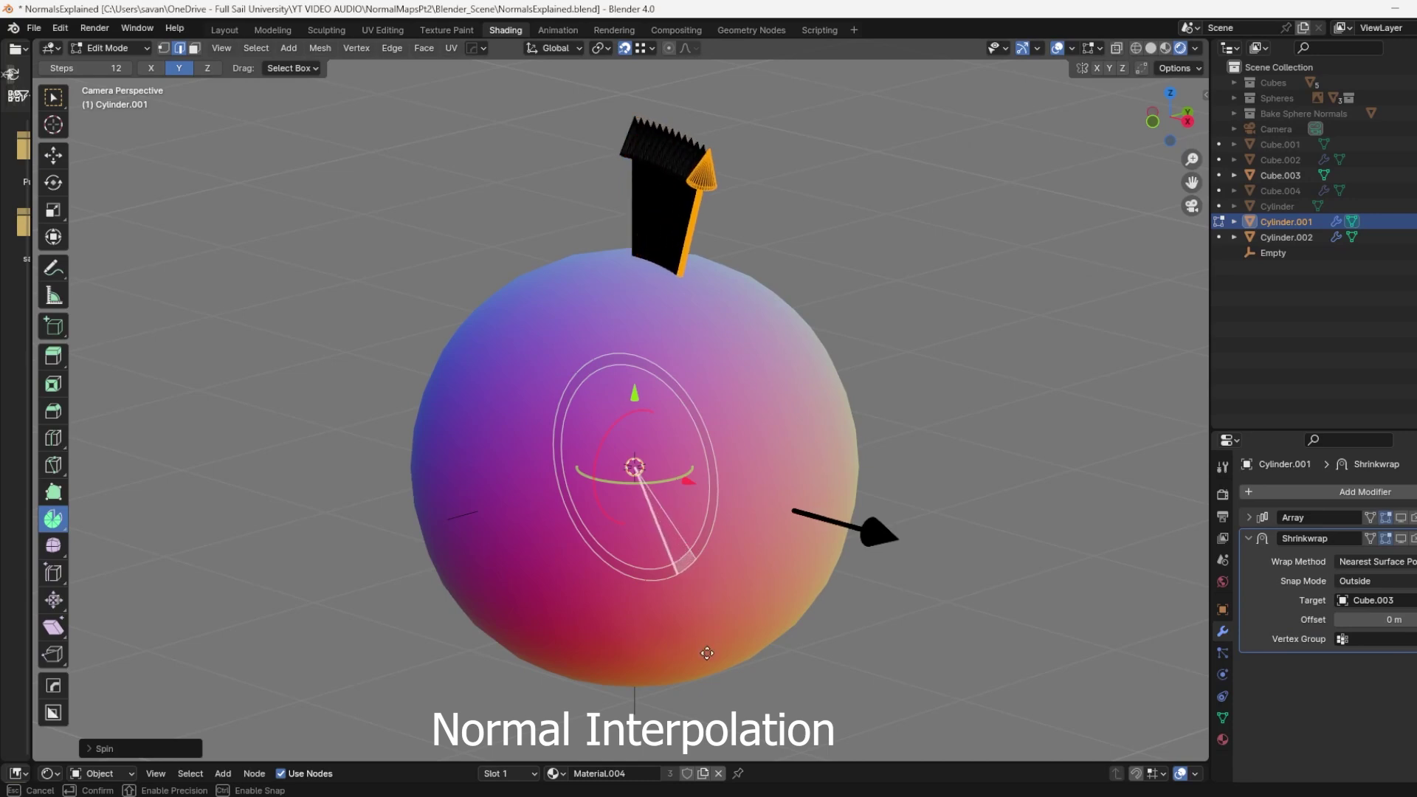
pyautogui.moveTo(706, 652); pyautogui.dragTo(514, 626)
pyautogui.moveTo(580, 533); pyautogui.dragTo(581, 533)
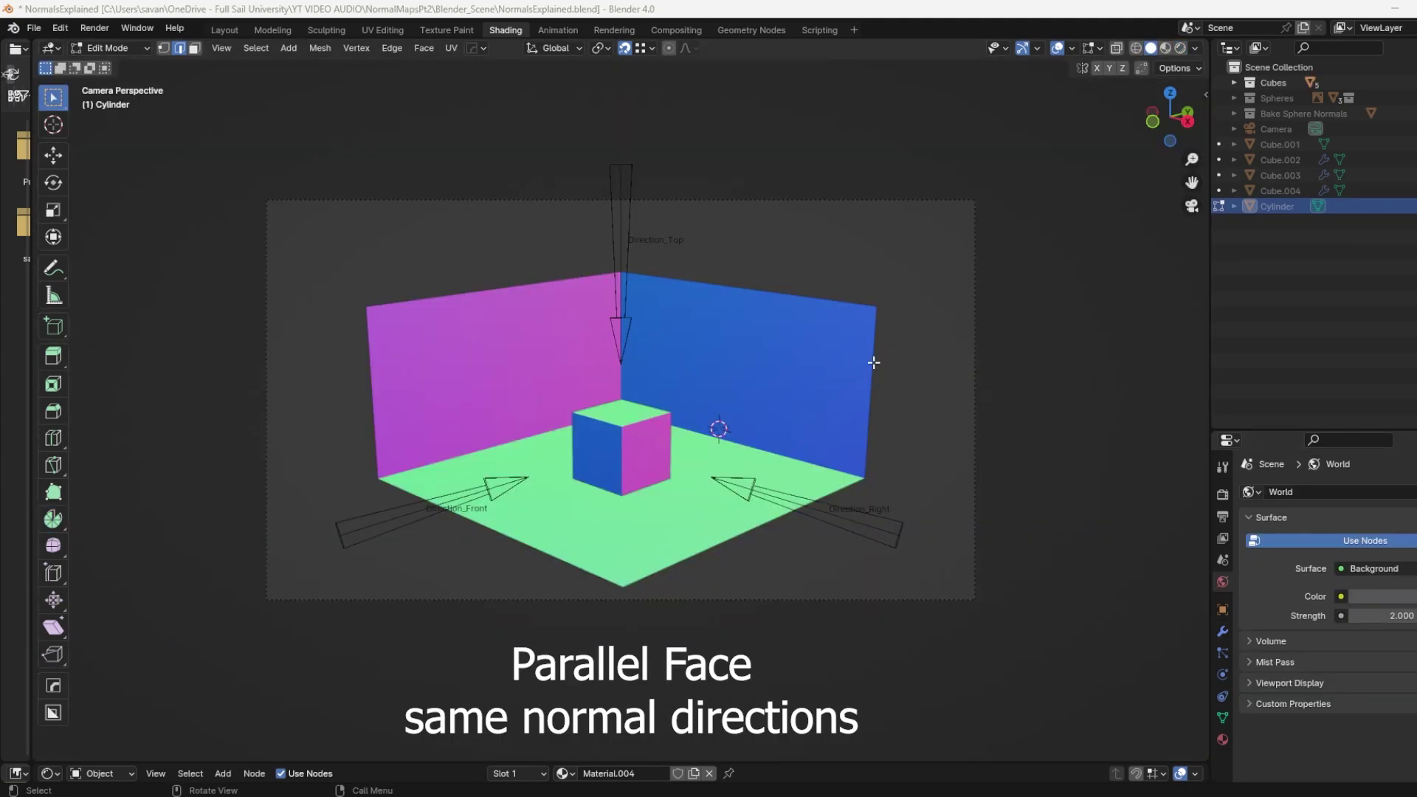
pyautogui.moveTo(874, 364); pyautogui.dragTo(591, 470, button='middle')
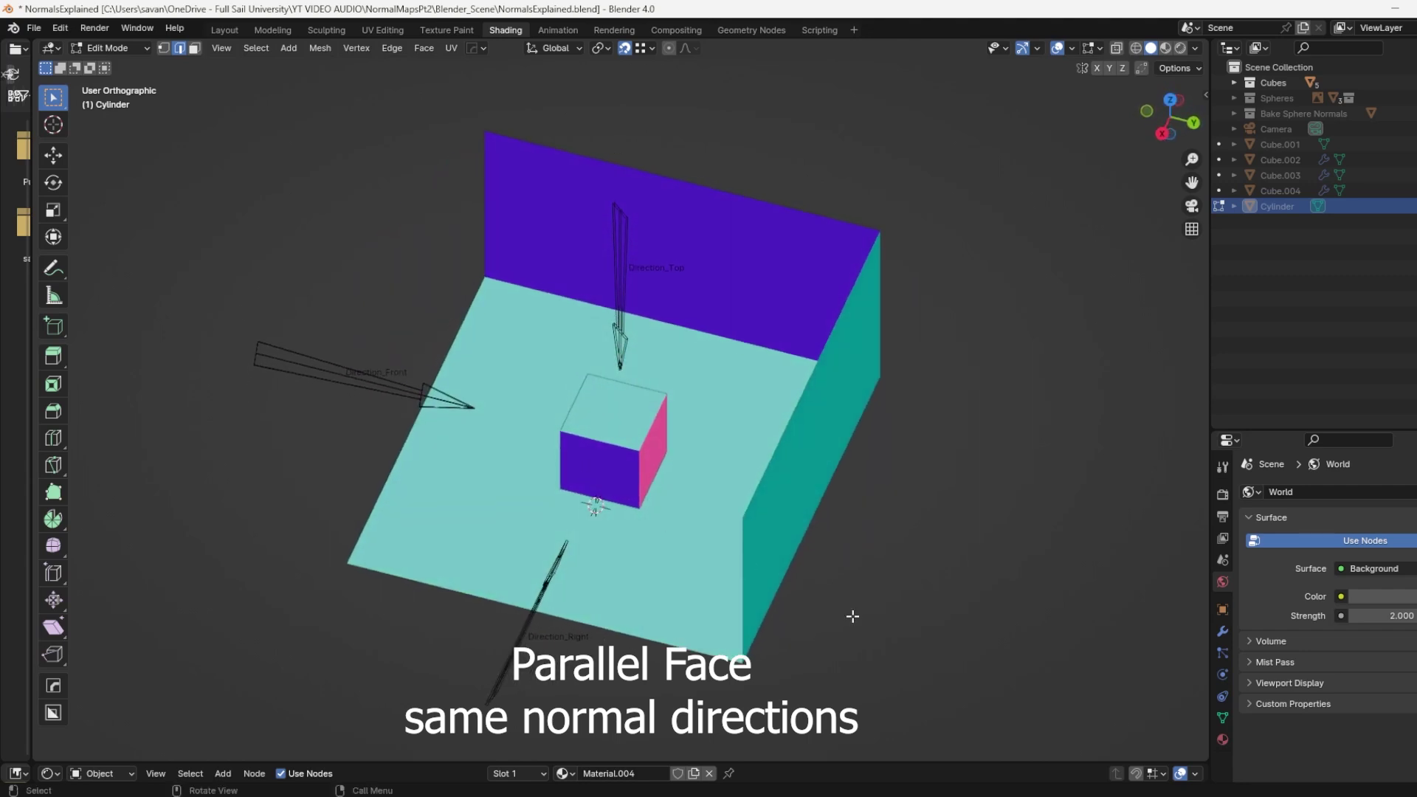